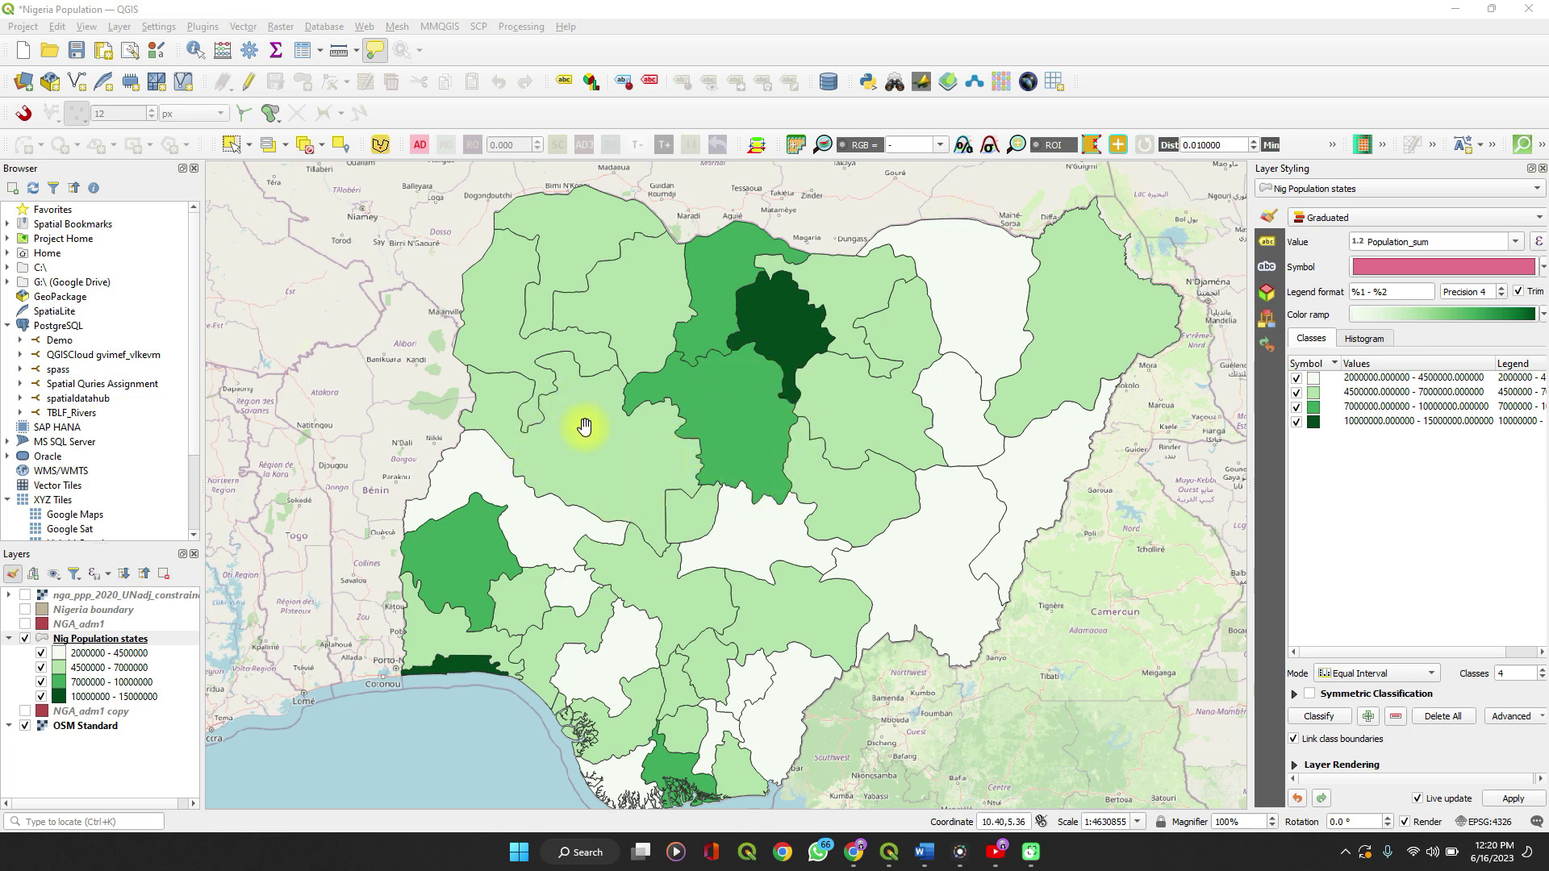
Zoom the map canvas out slightly so the whole Nigeria population choropleth fits
scroll(602, 450, down, 2)
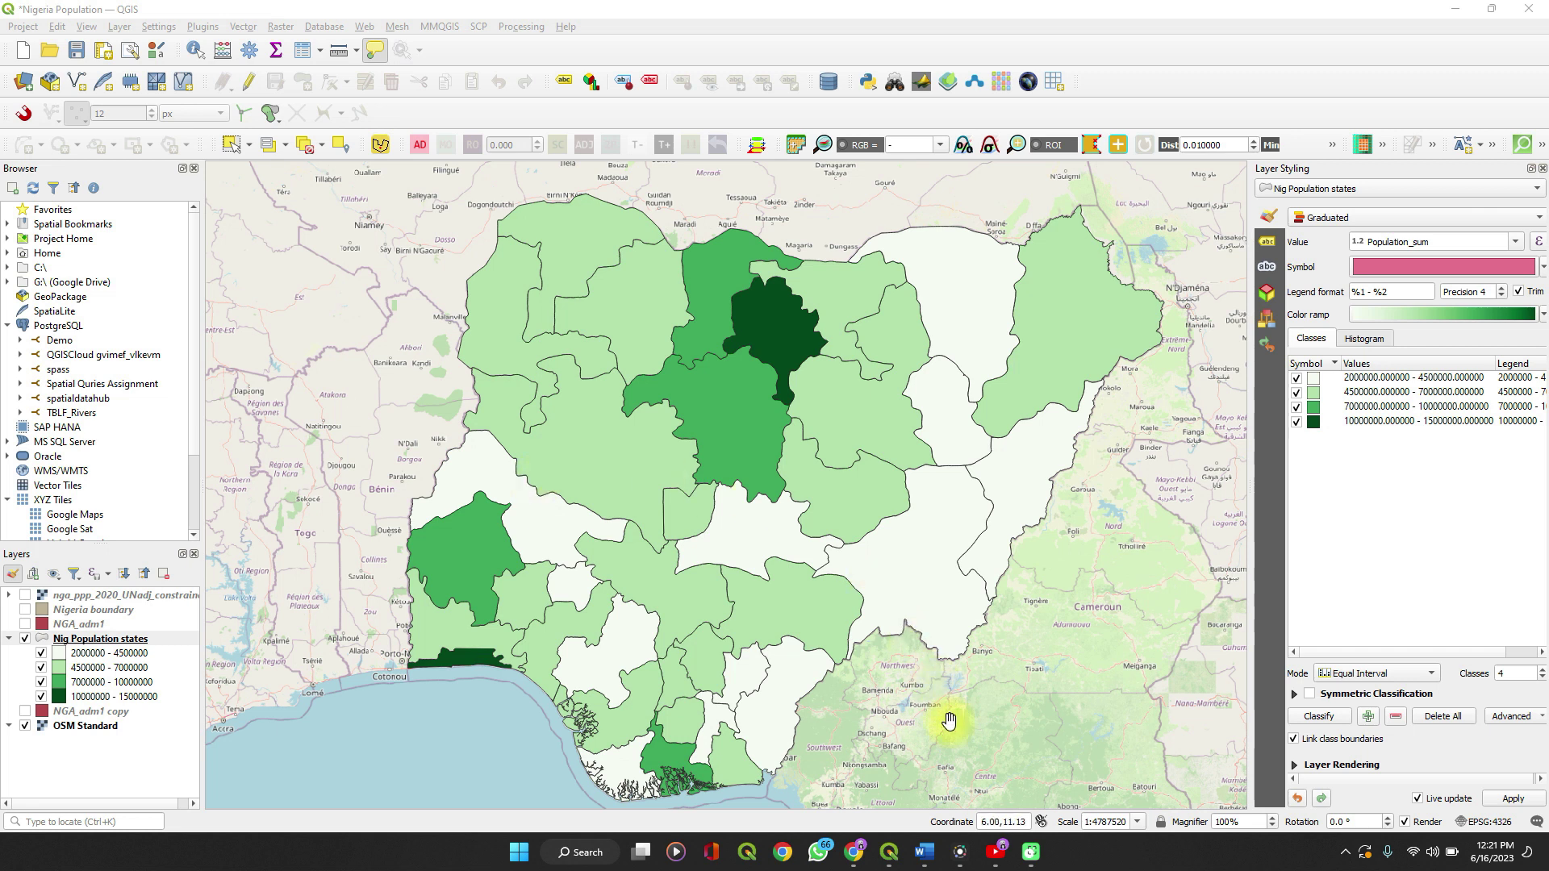
Bring up the YouTube channel page, scroll it back to the top, and minimize the browser
click(992, 857)
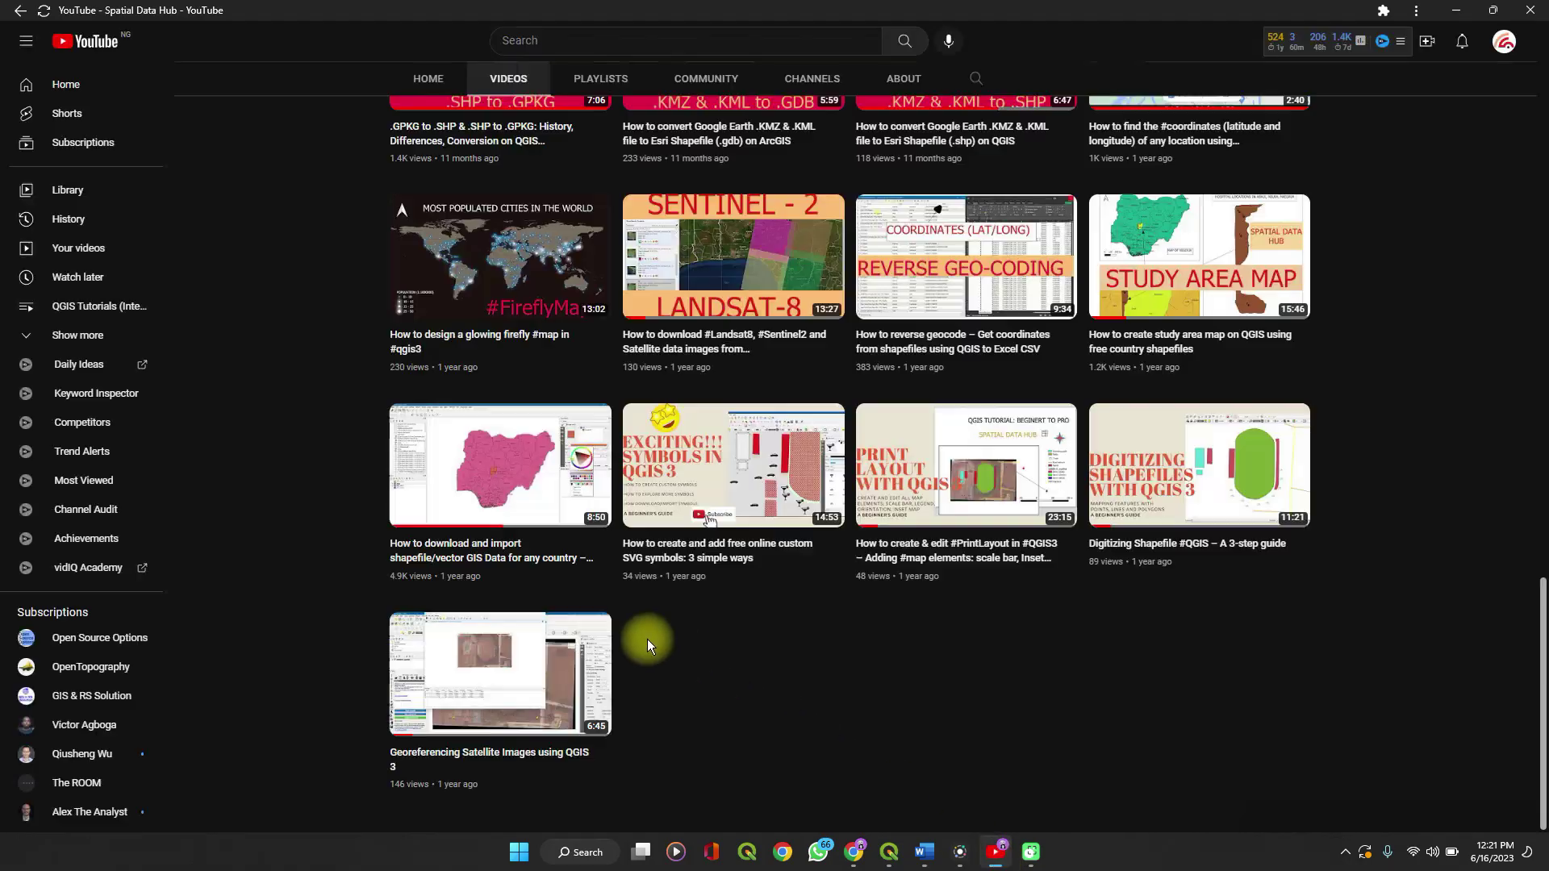
scroll(504, 281, up, 20)
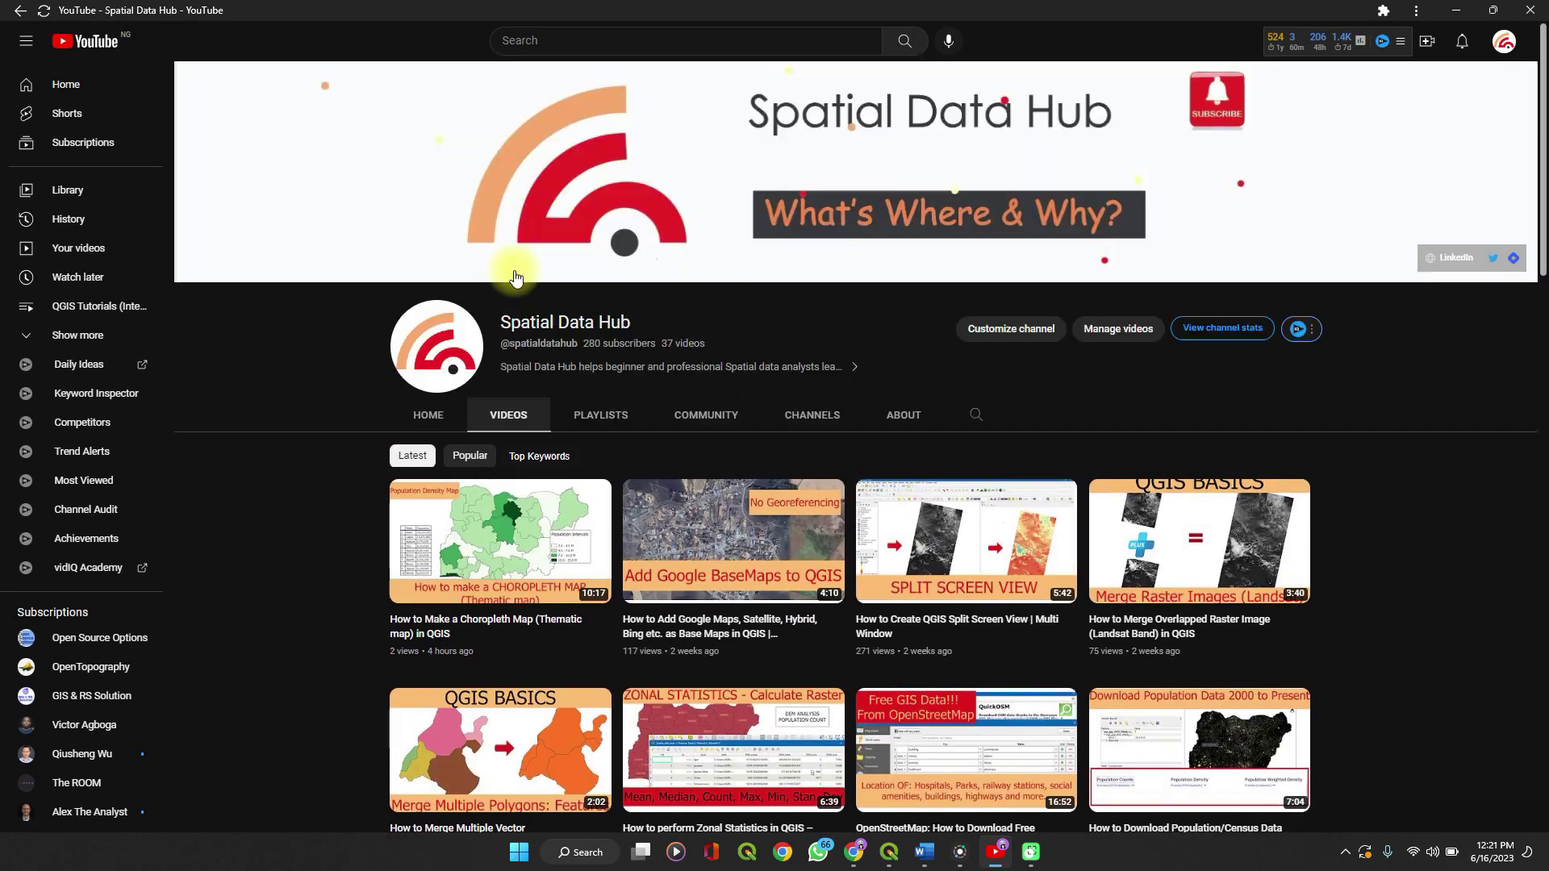
click(1458, 16)
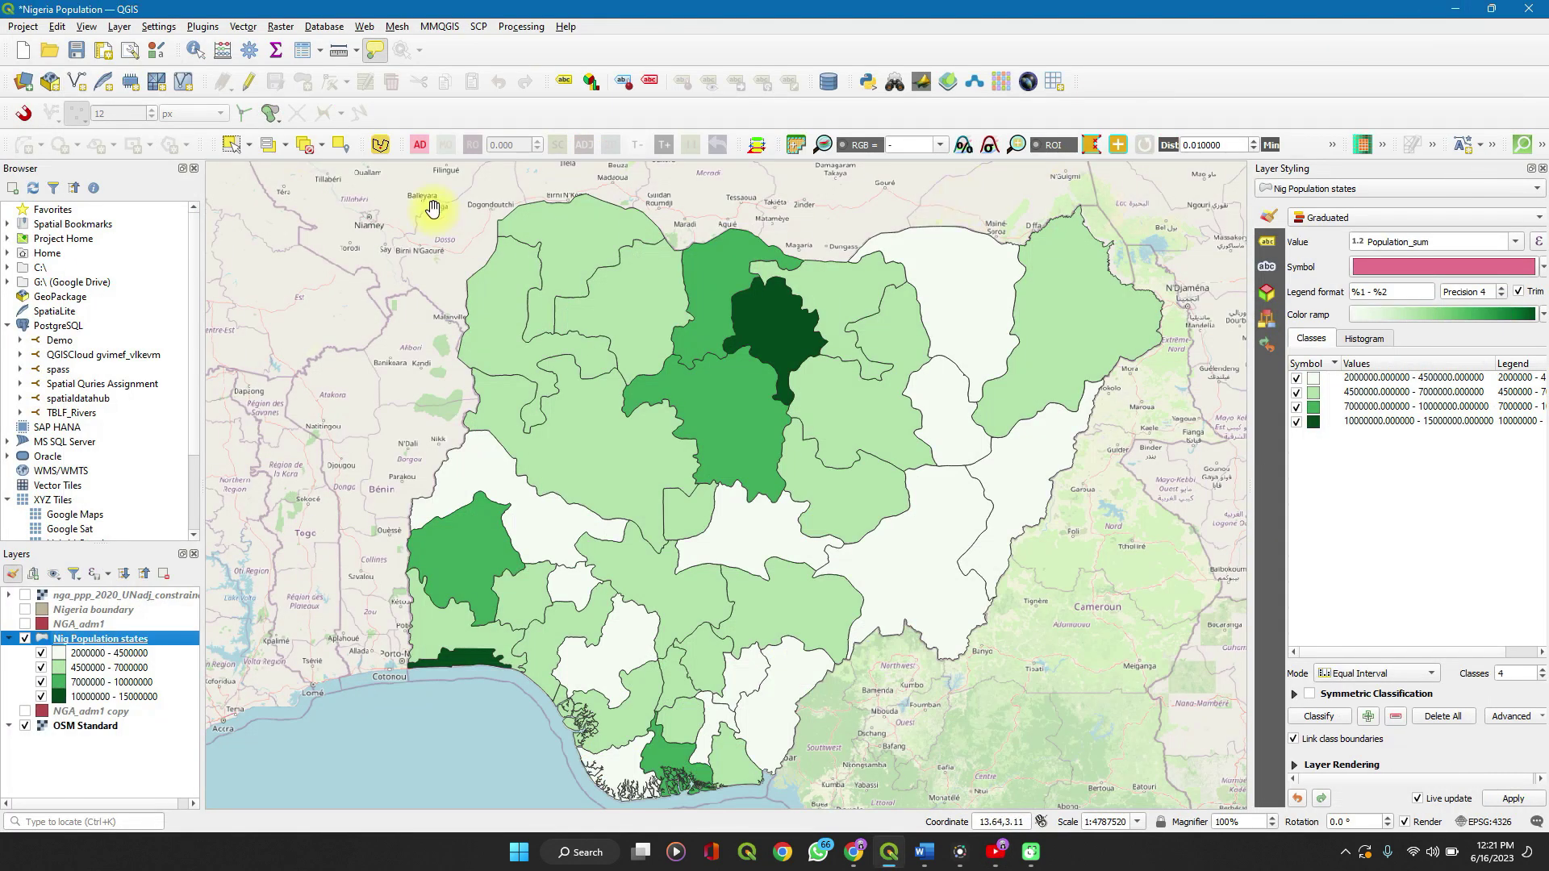
Open Manage and Install Plugins from the Plugins menu after dismissing the Database menu
click(203, 27)
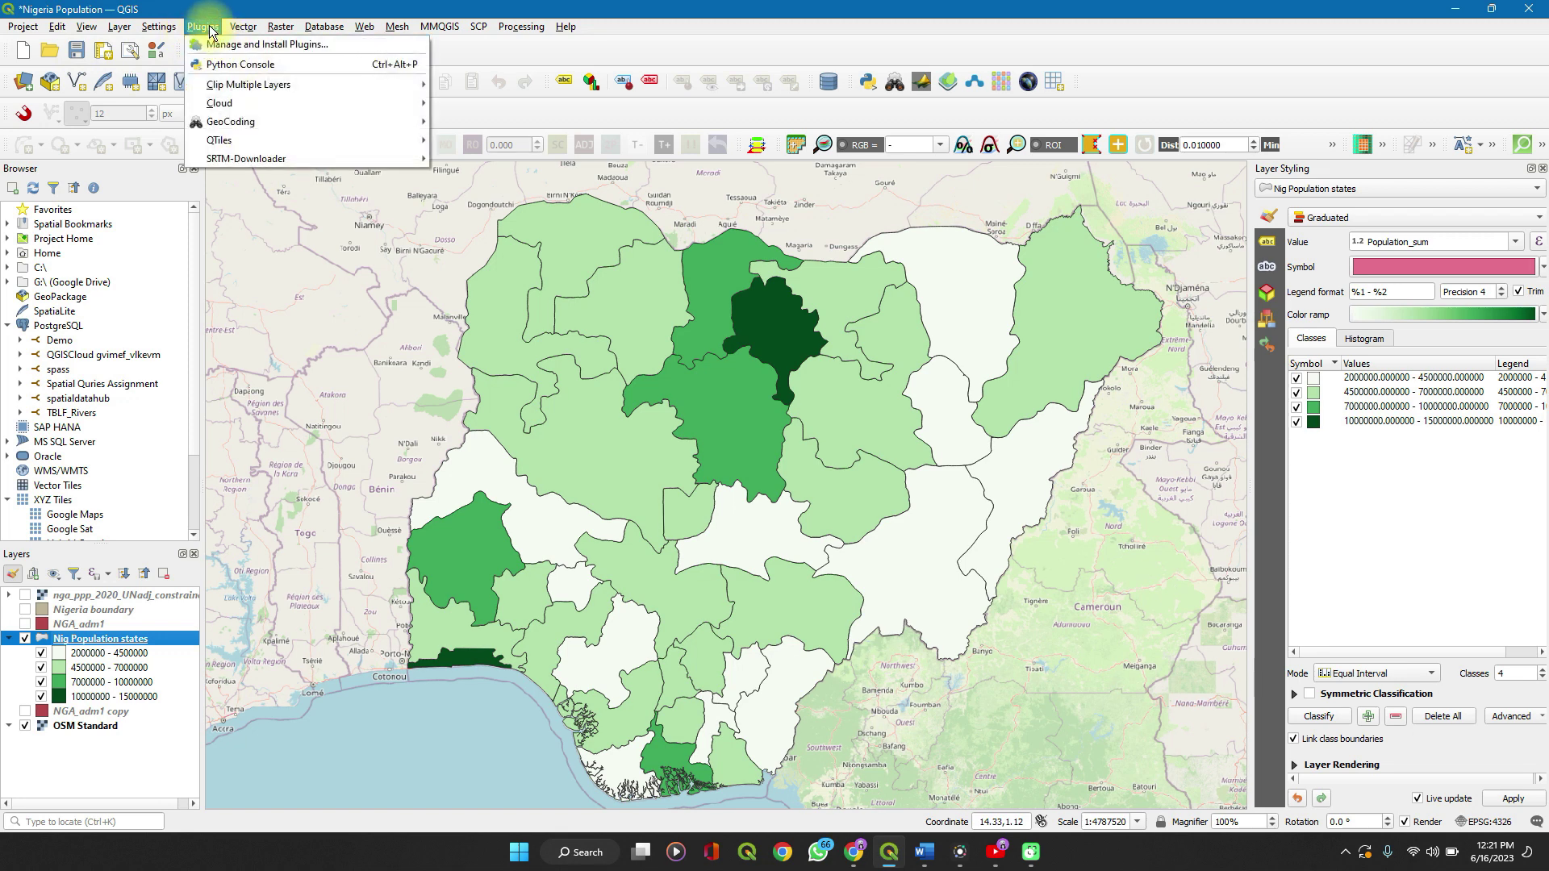
mouse_move(324, 27)
click(714, 50)
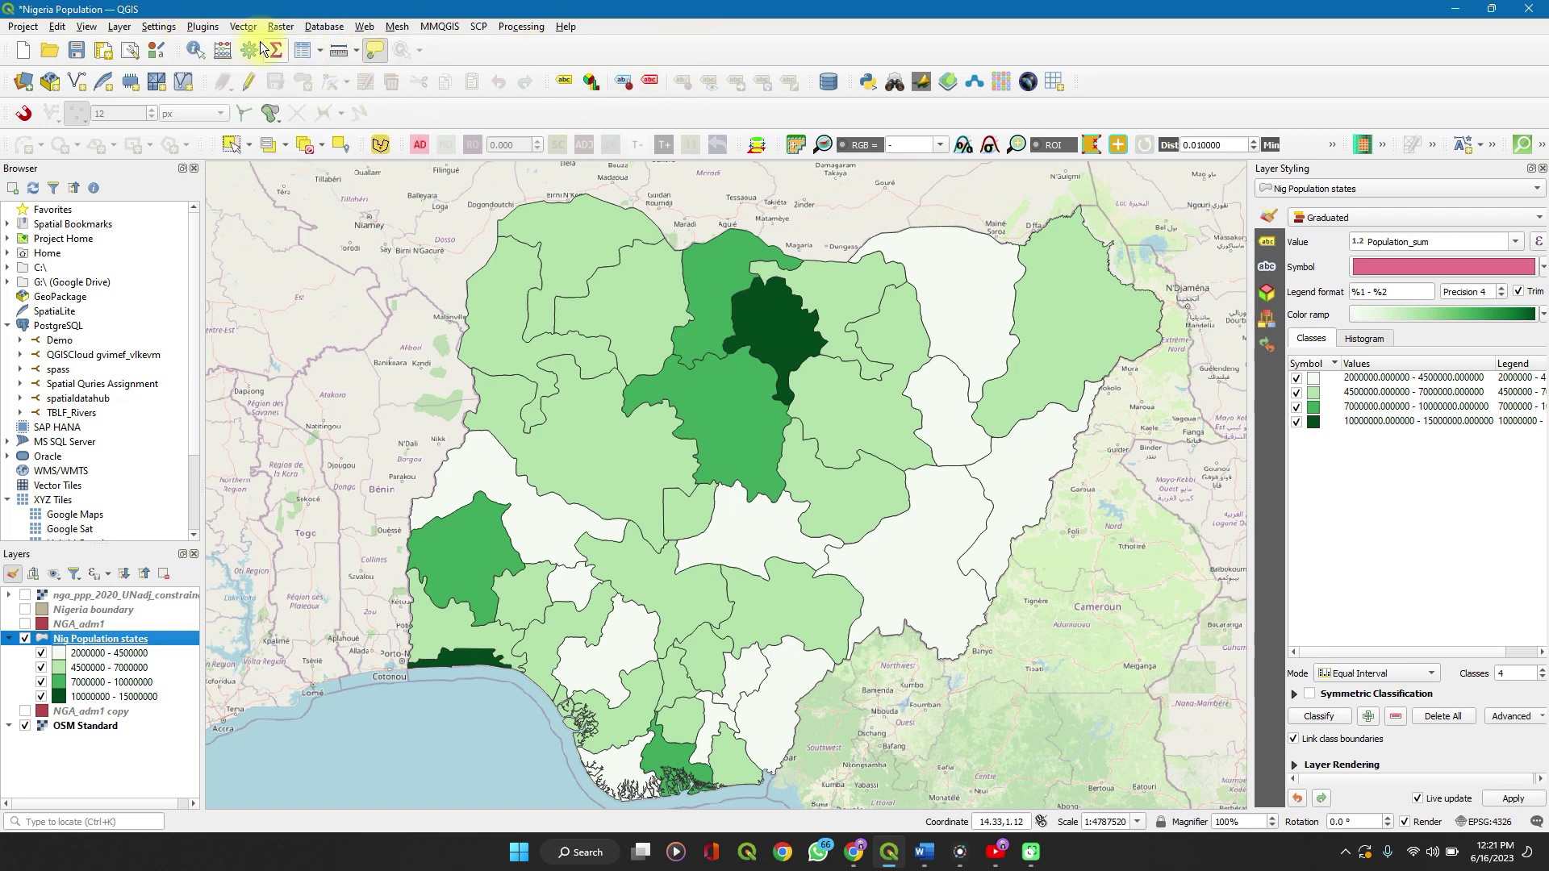
click(202, 27)
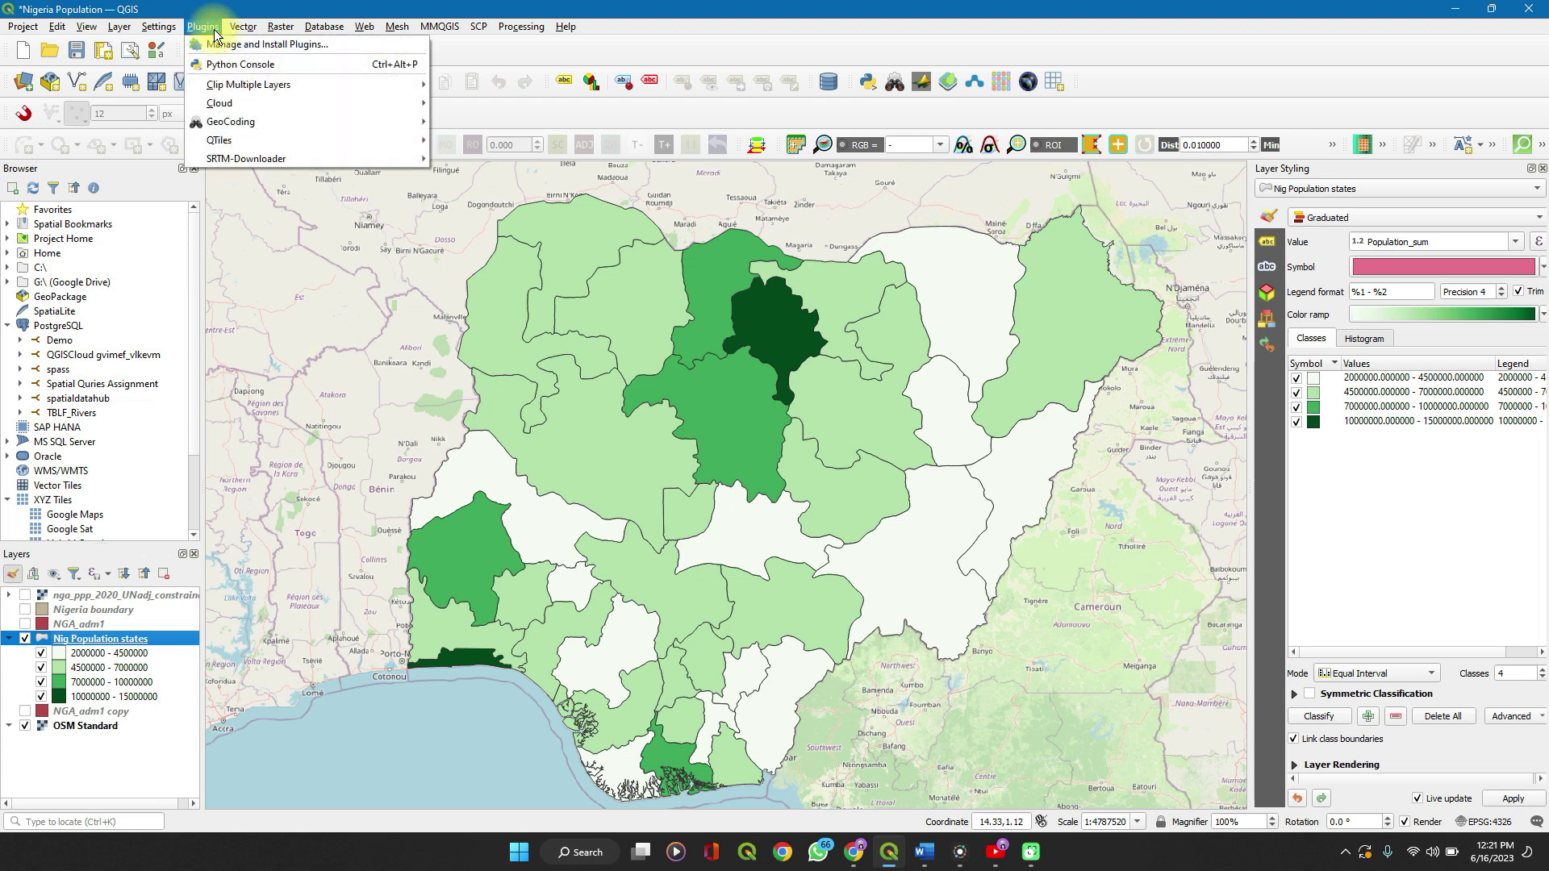
click(225, 44)
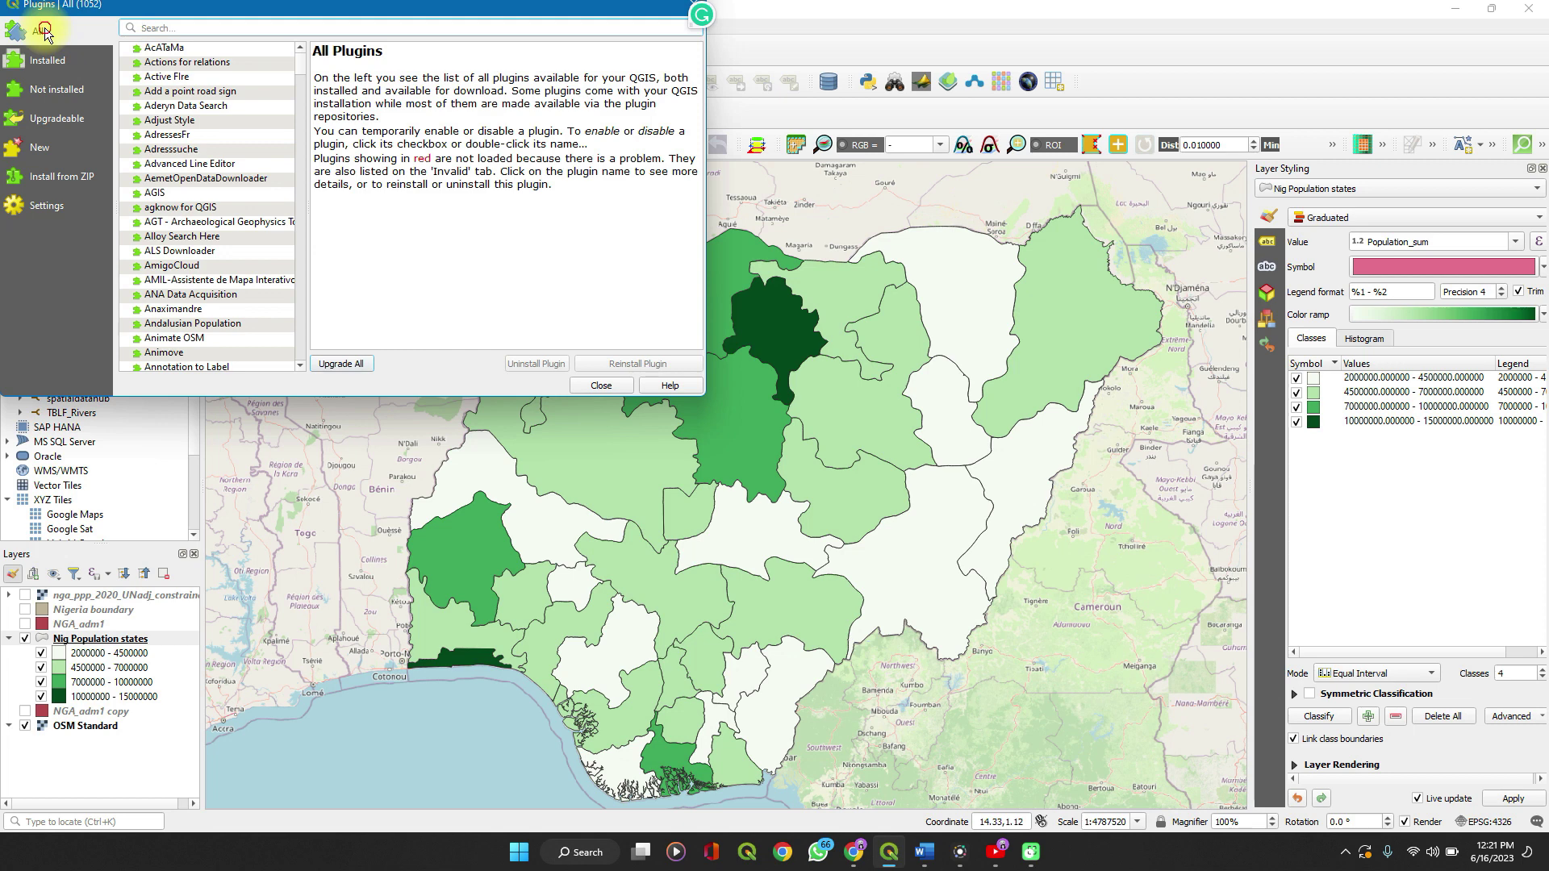
Search for qgis2web, confirm version 3.16.0 is installed, and close the plugin manager
click(163, 33)
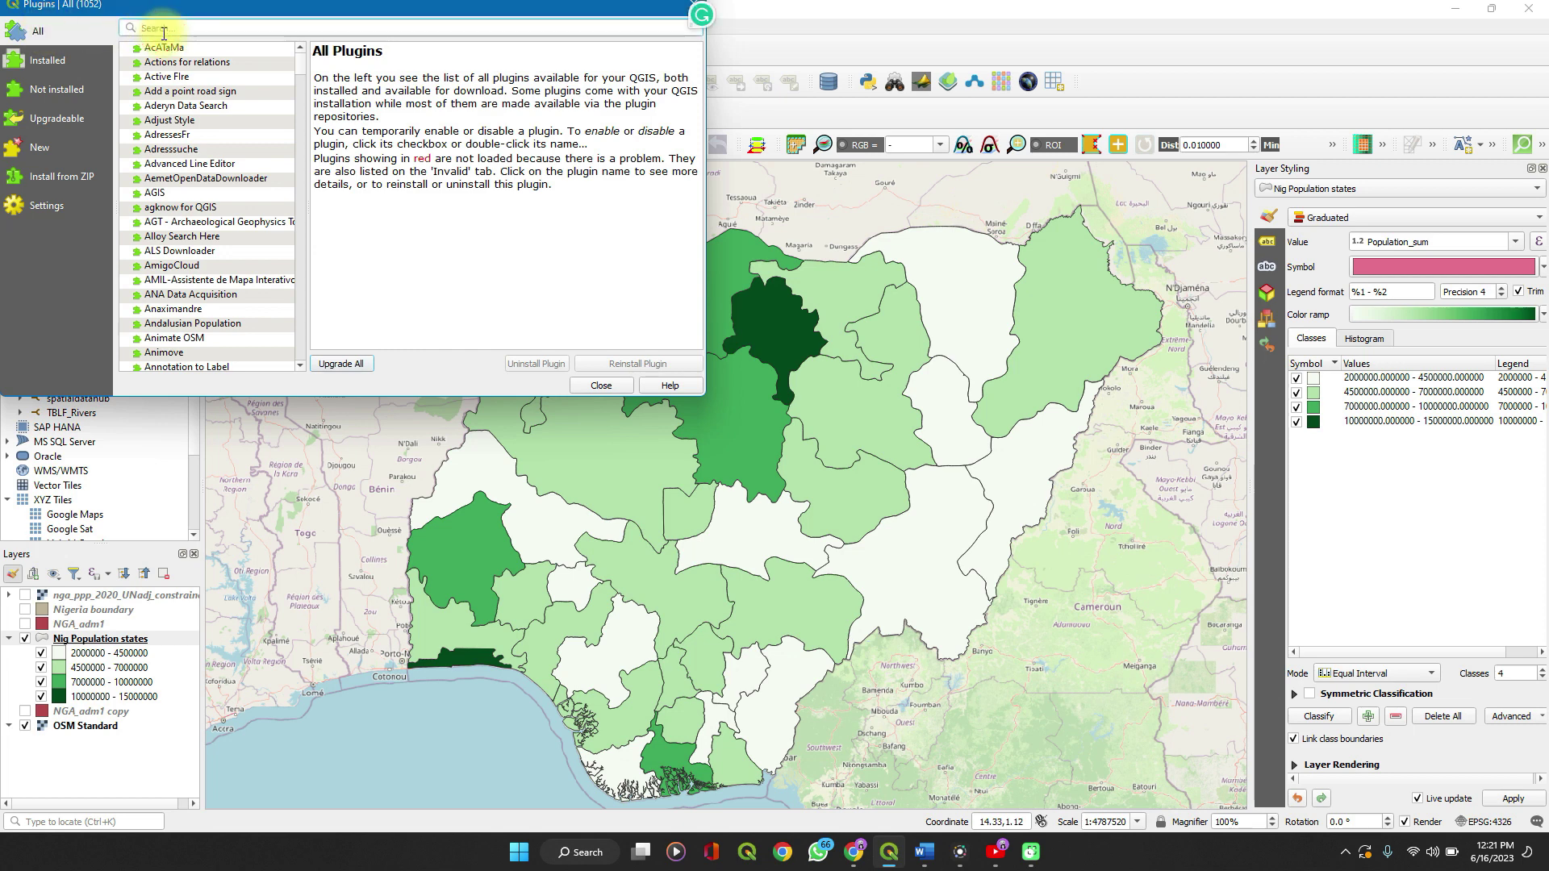
text(q)
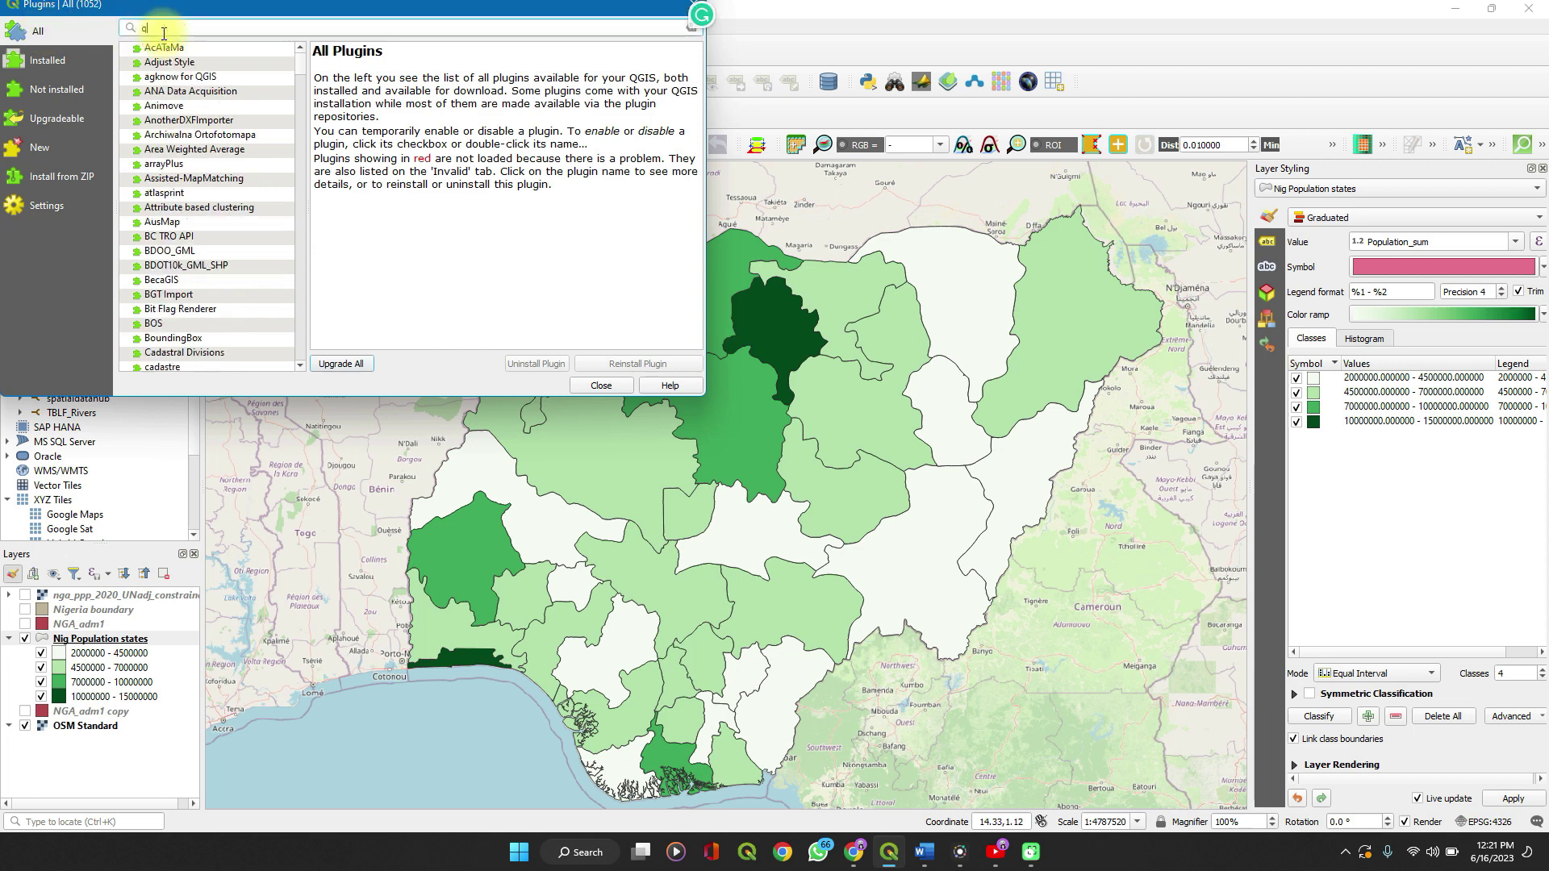
text(gis)
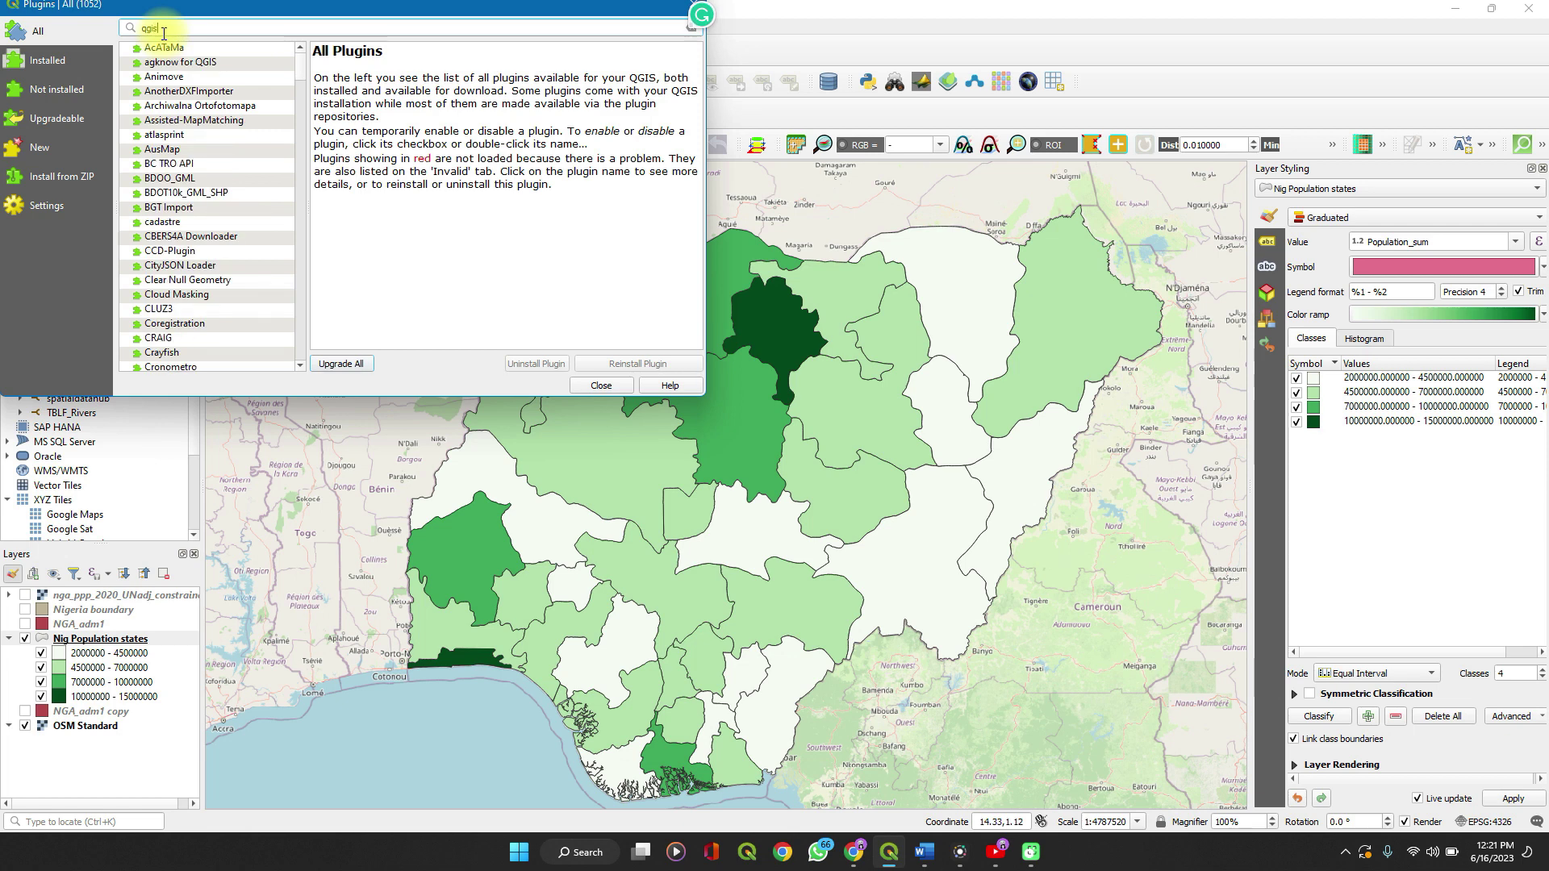
text(2)
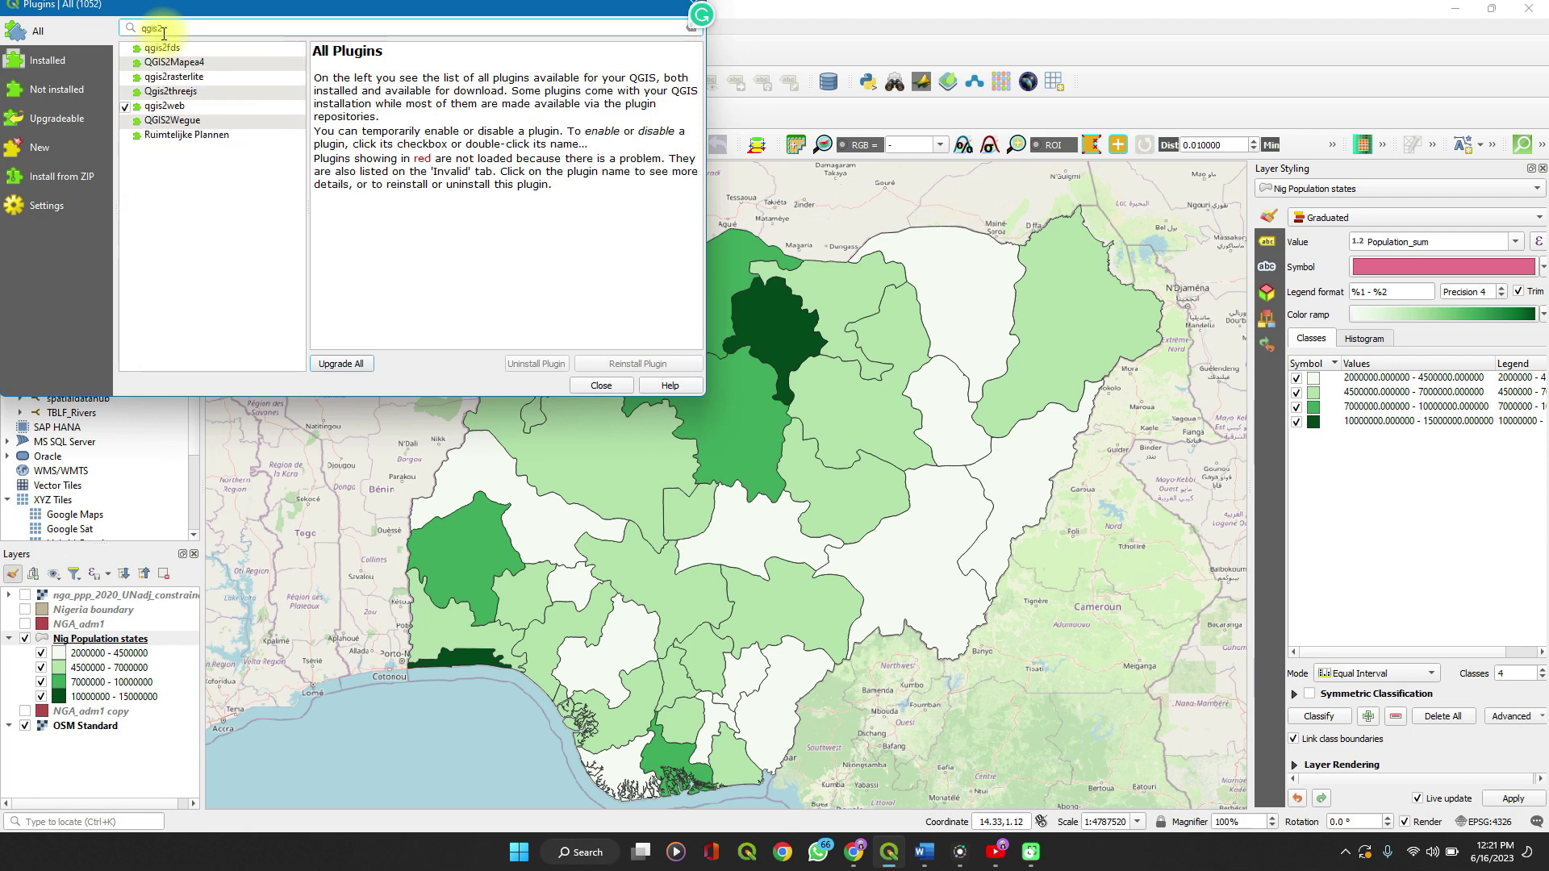
text(we)
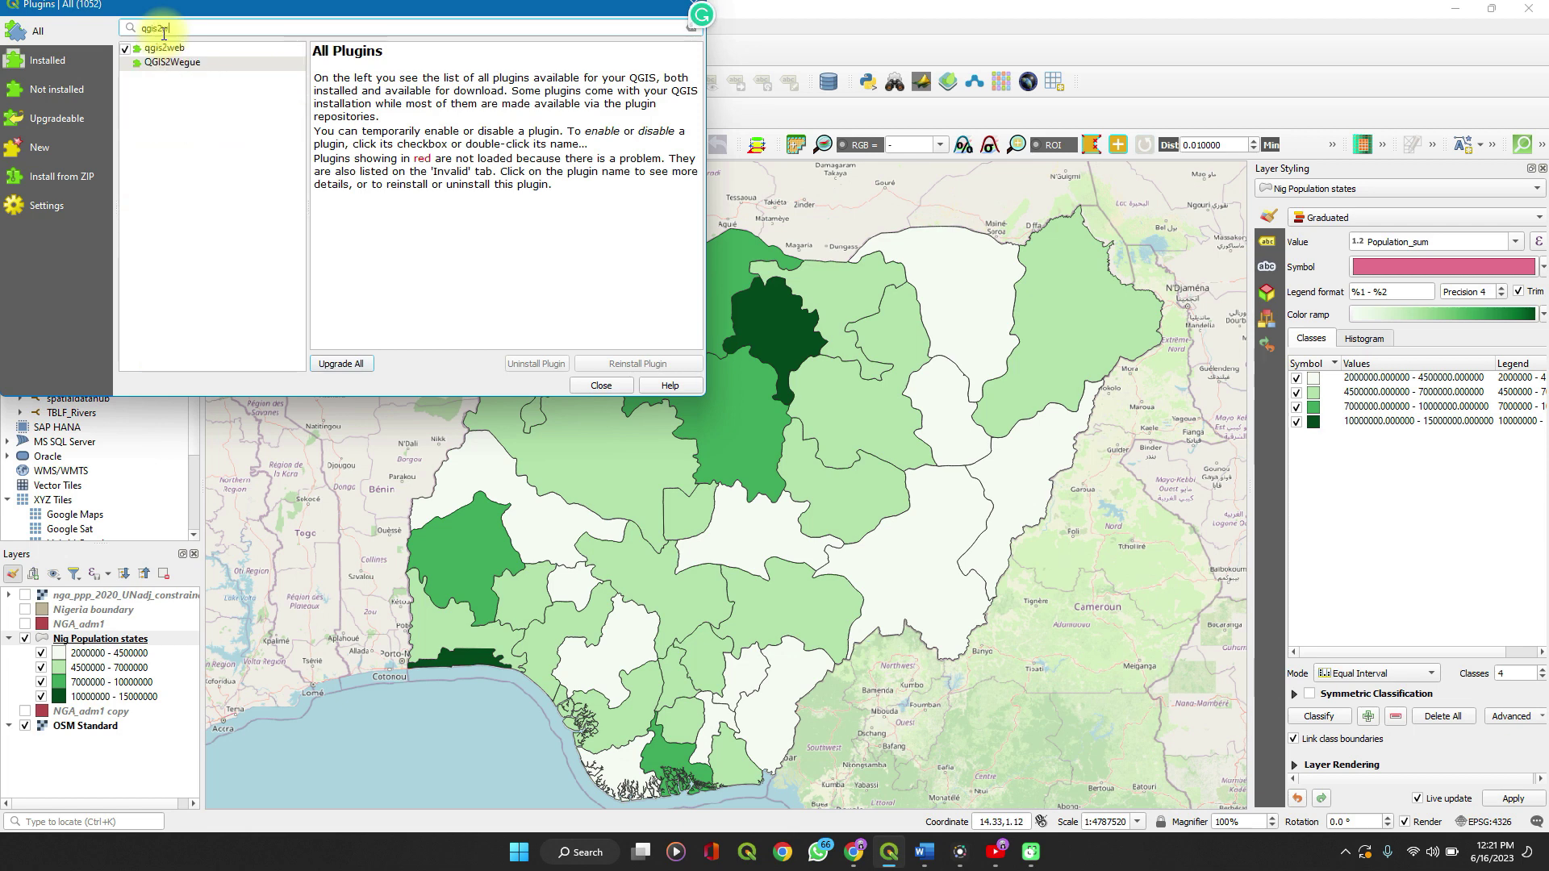
text(b)
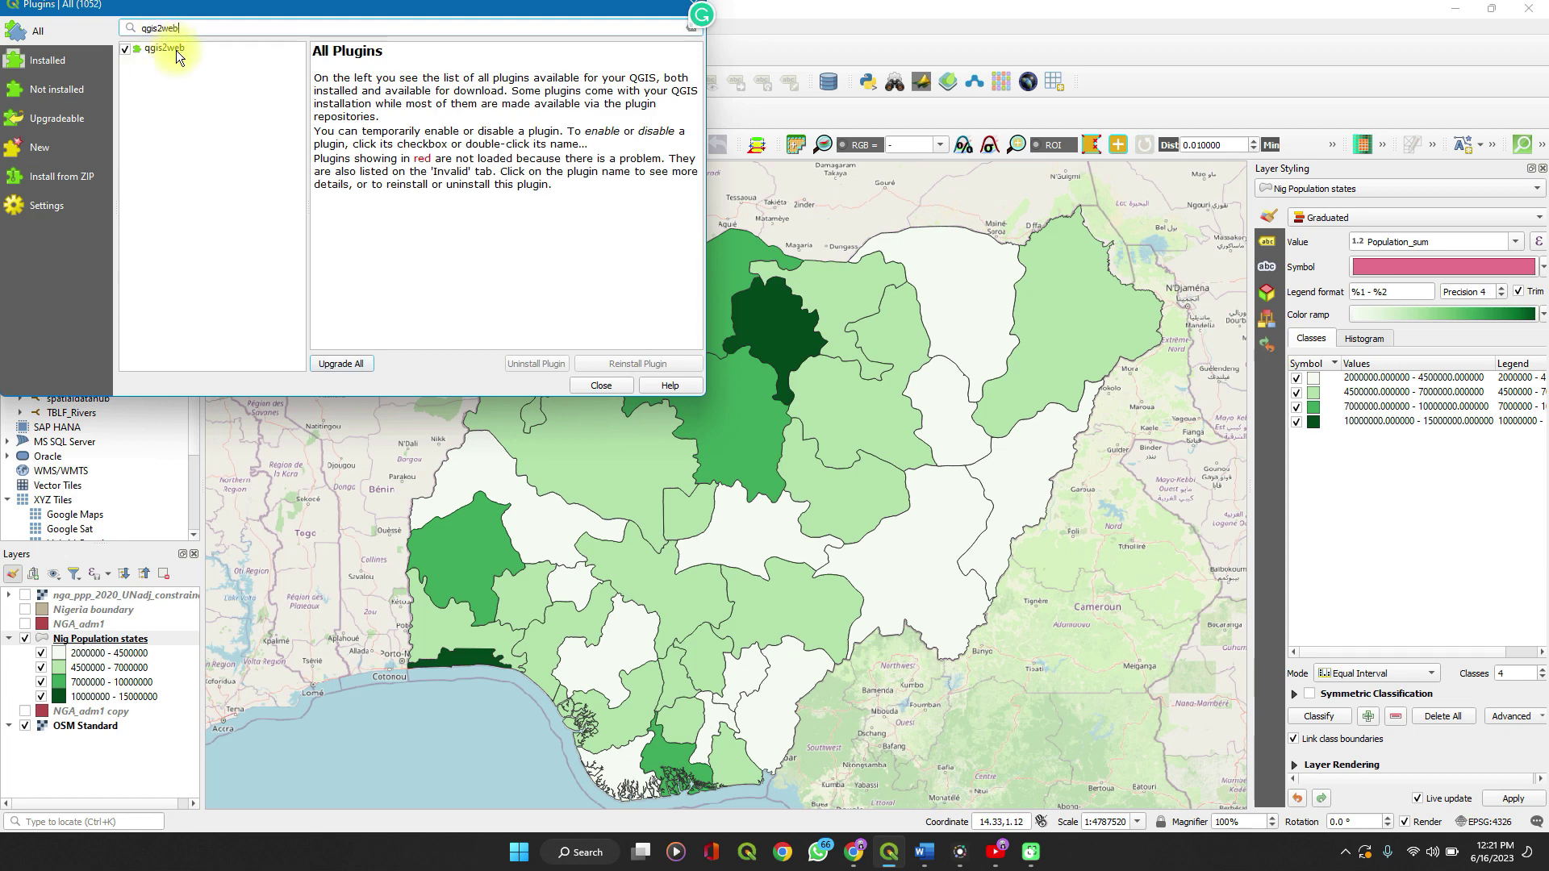
click(176, 48)
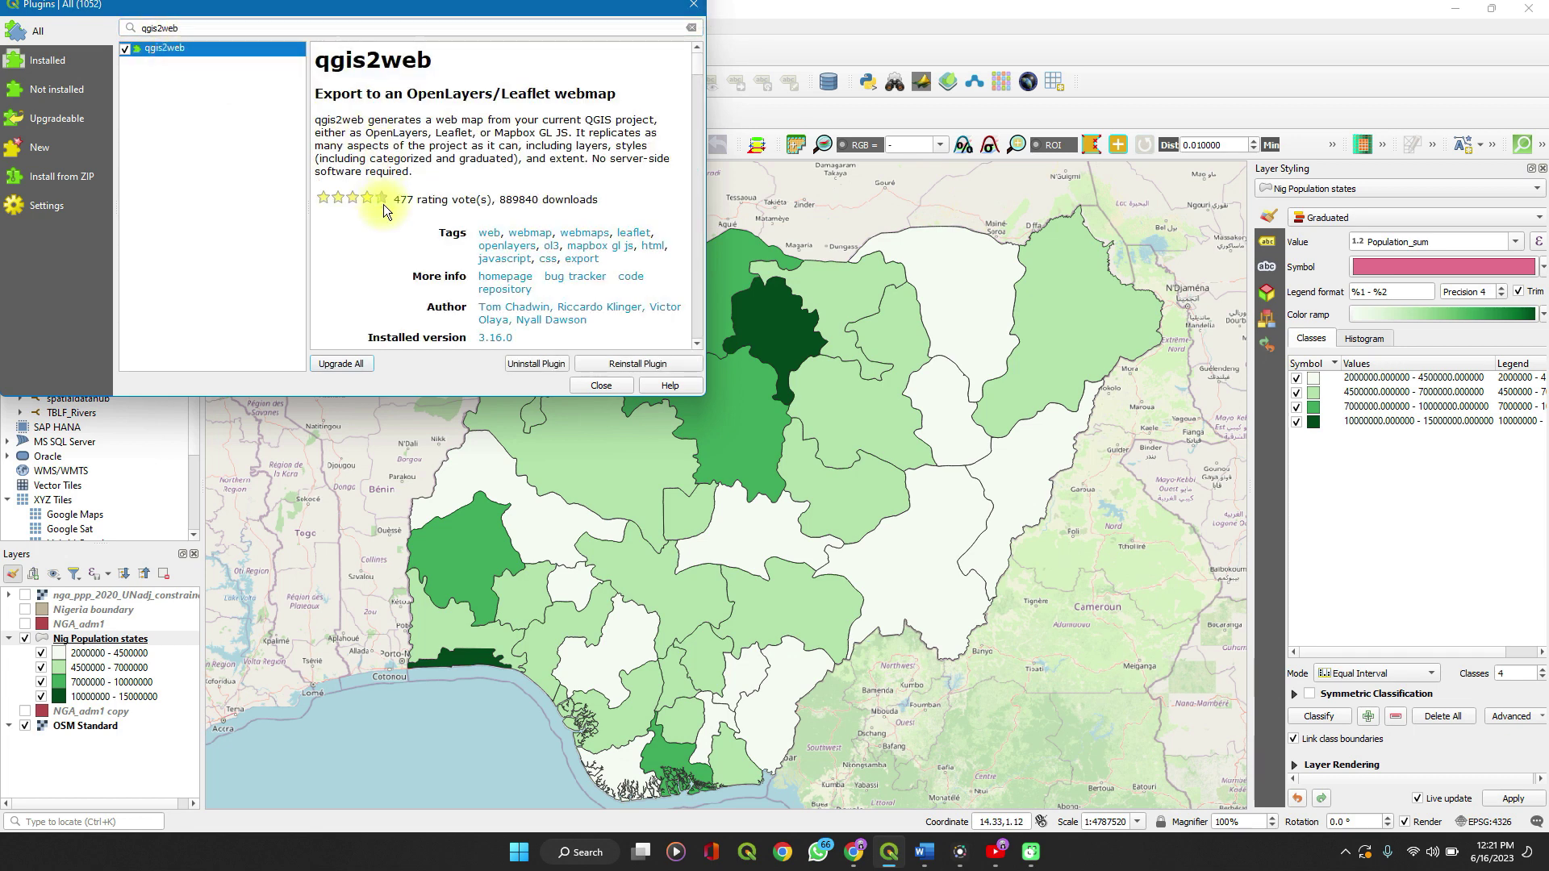
scroll(384, 205, down, 3)
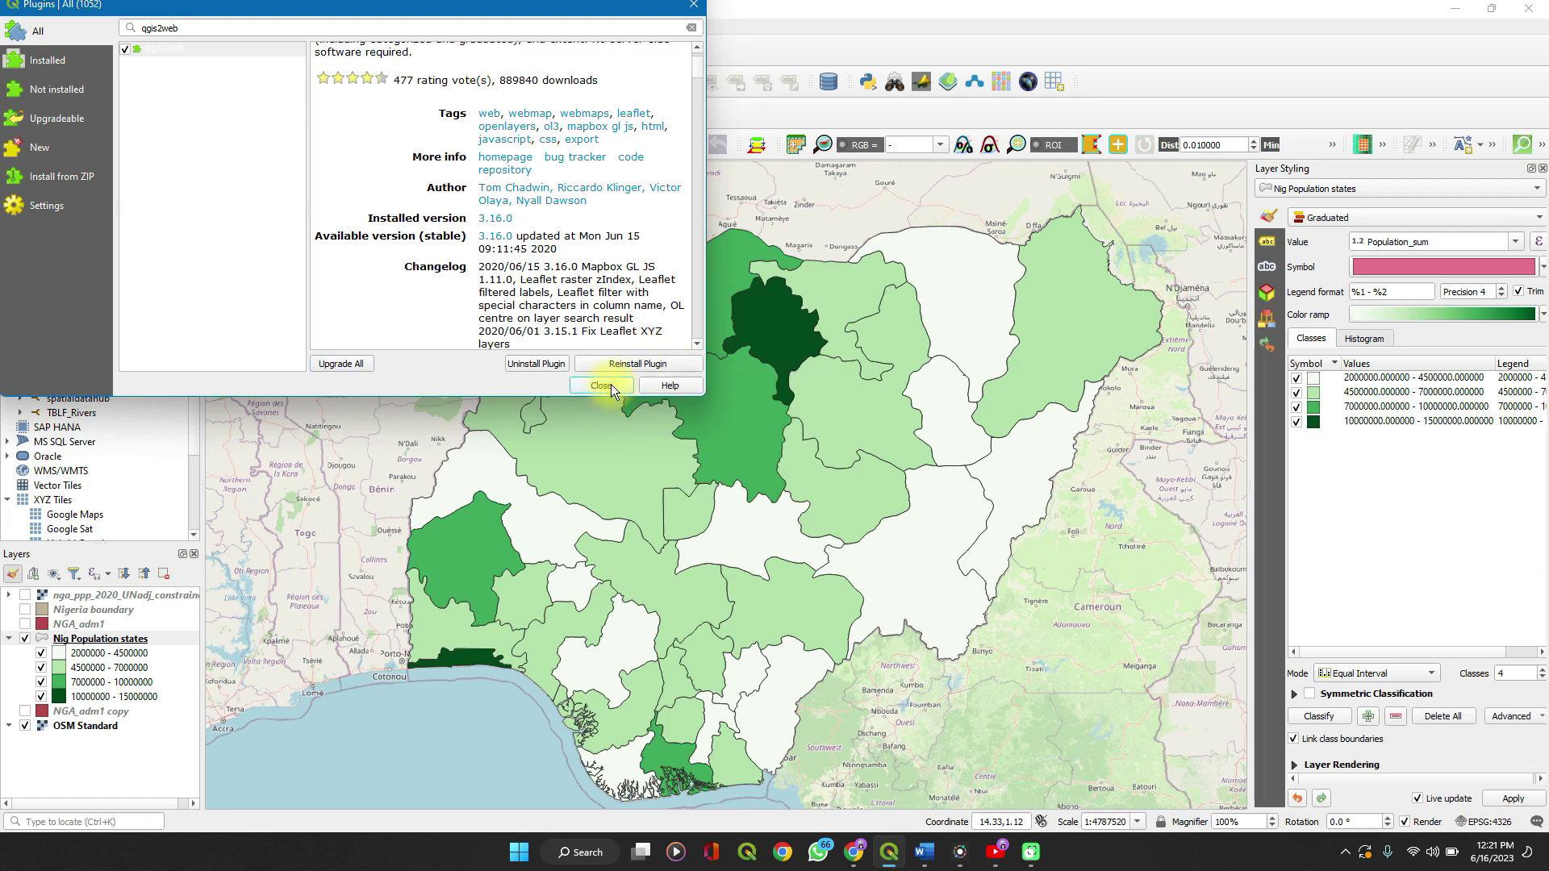
click(612, 384)
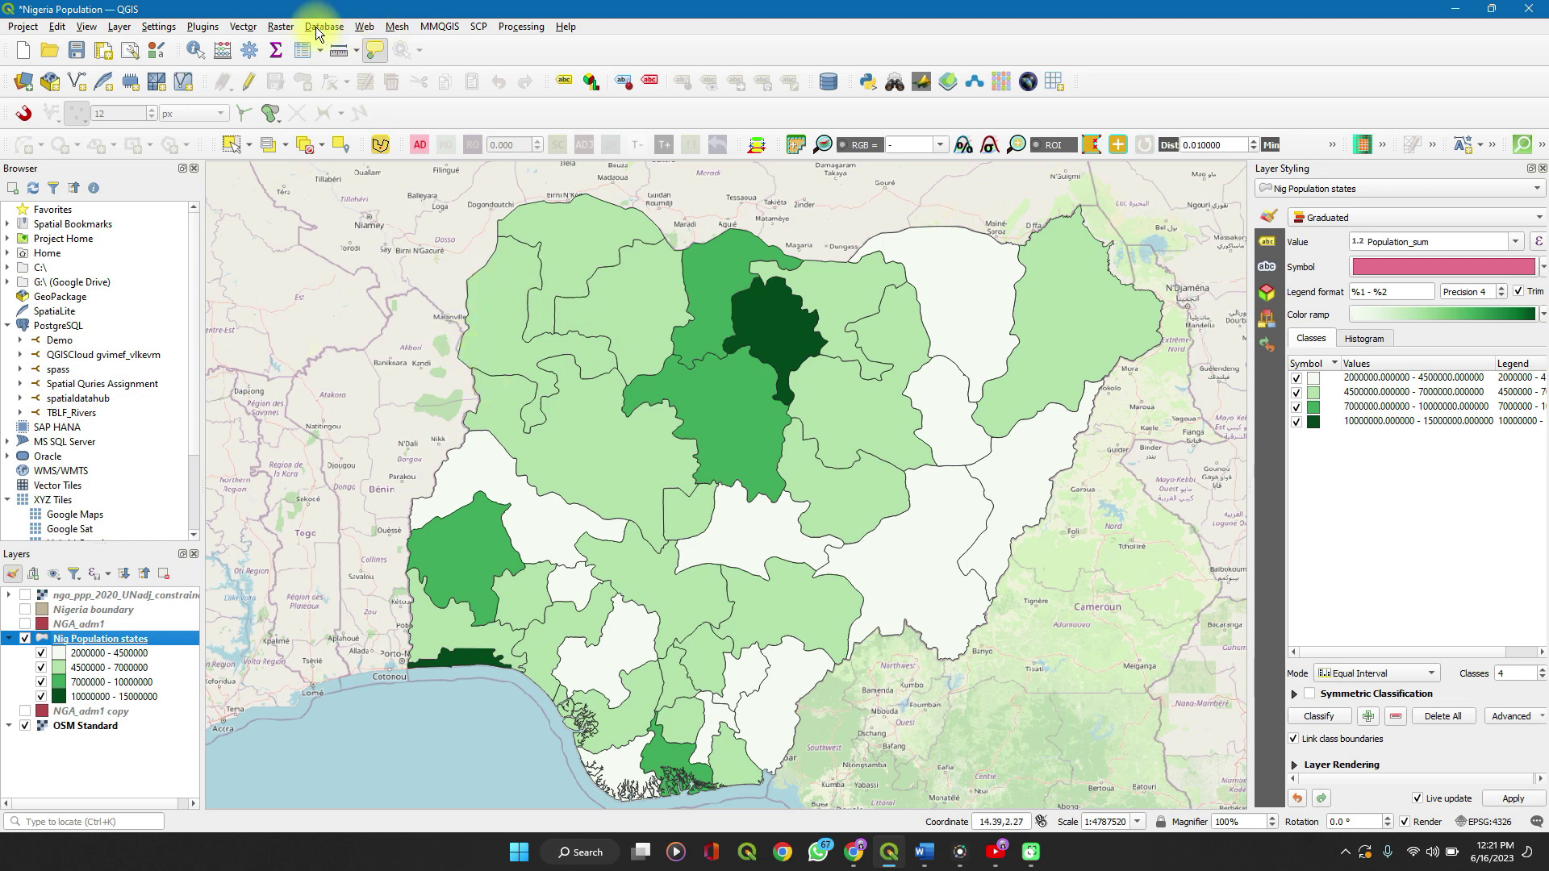
Launch qgis2web's Create web map with Leaflet selected and update the preview
click(357, 26)
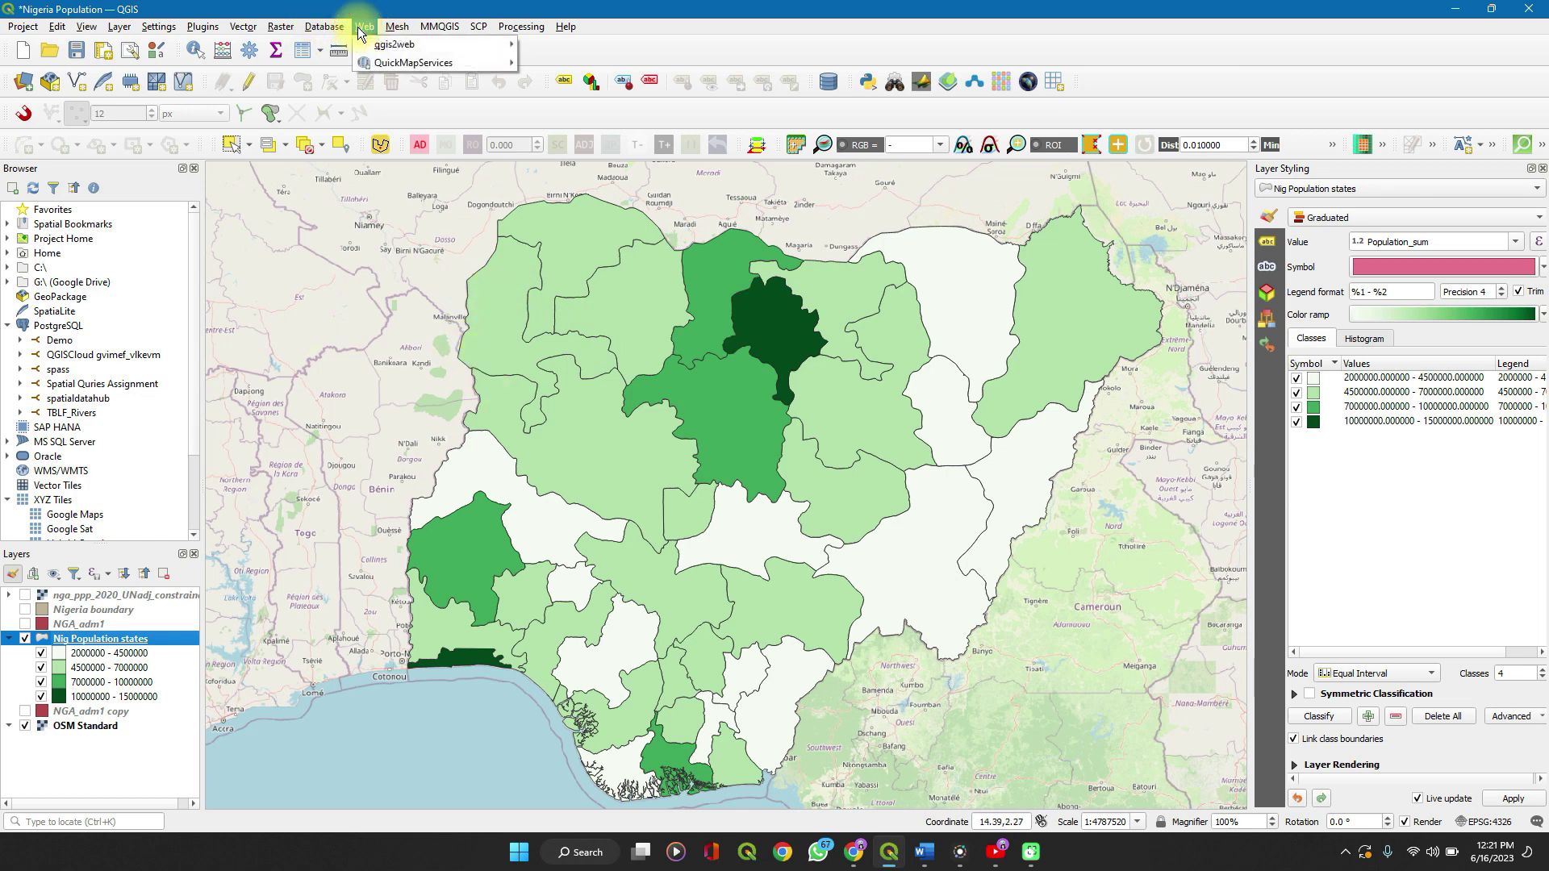
mouse_move(419, 51)
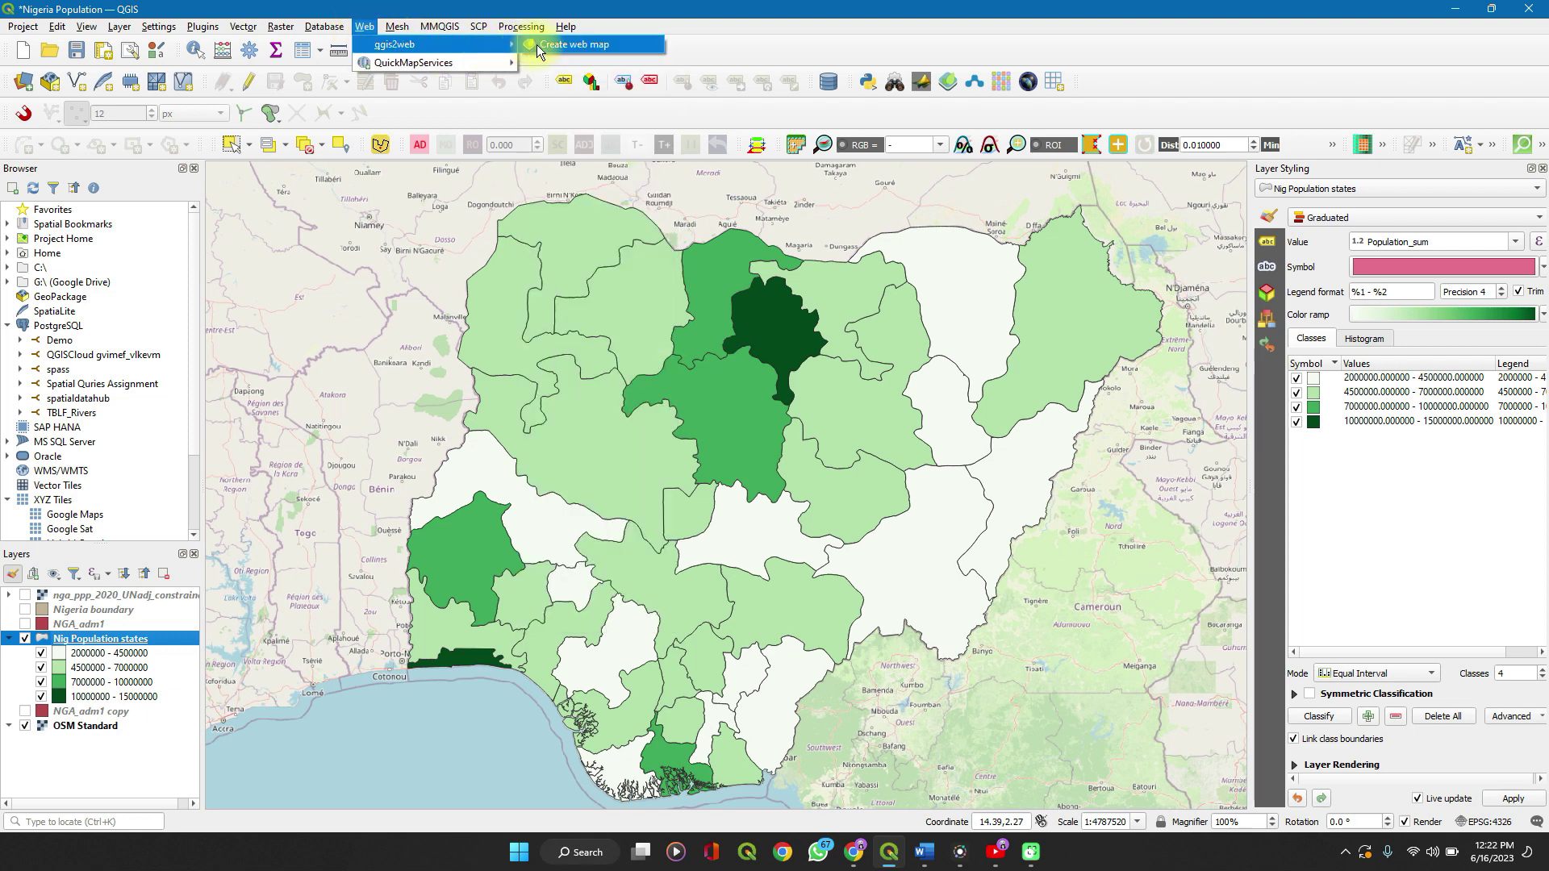
click(536, 46)
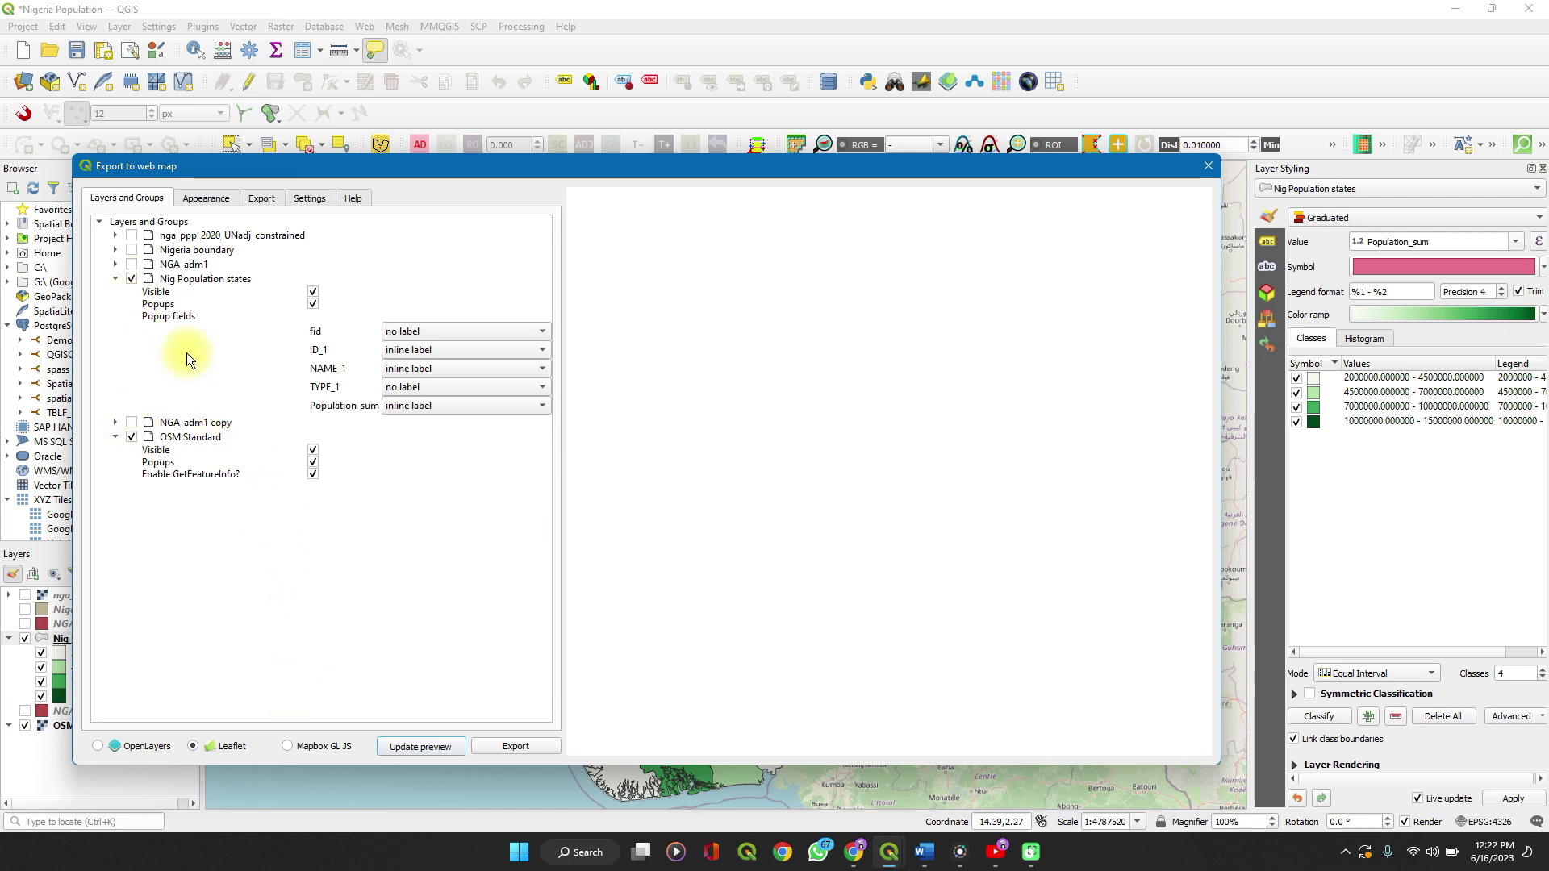
click(436, 747)
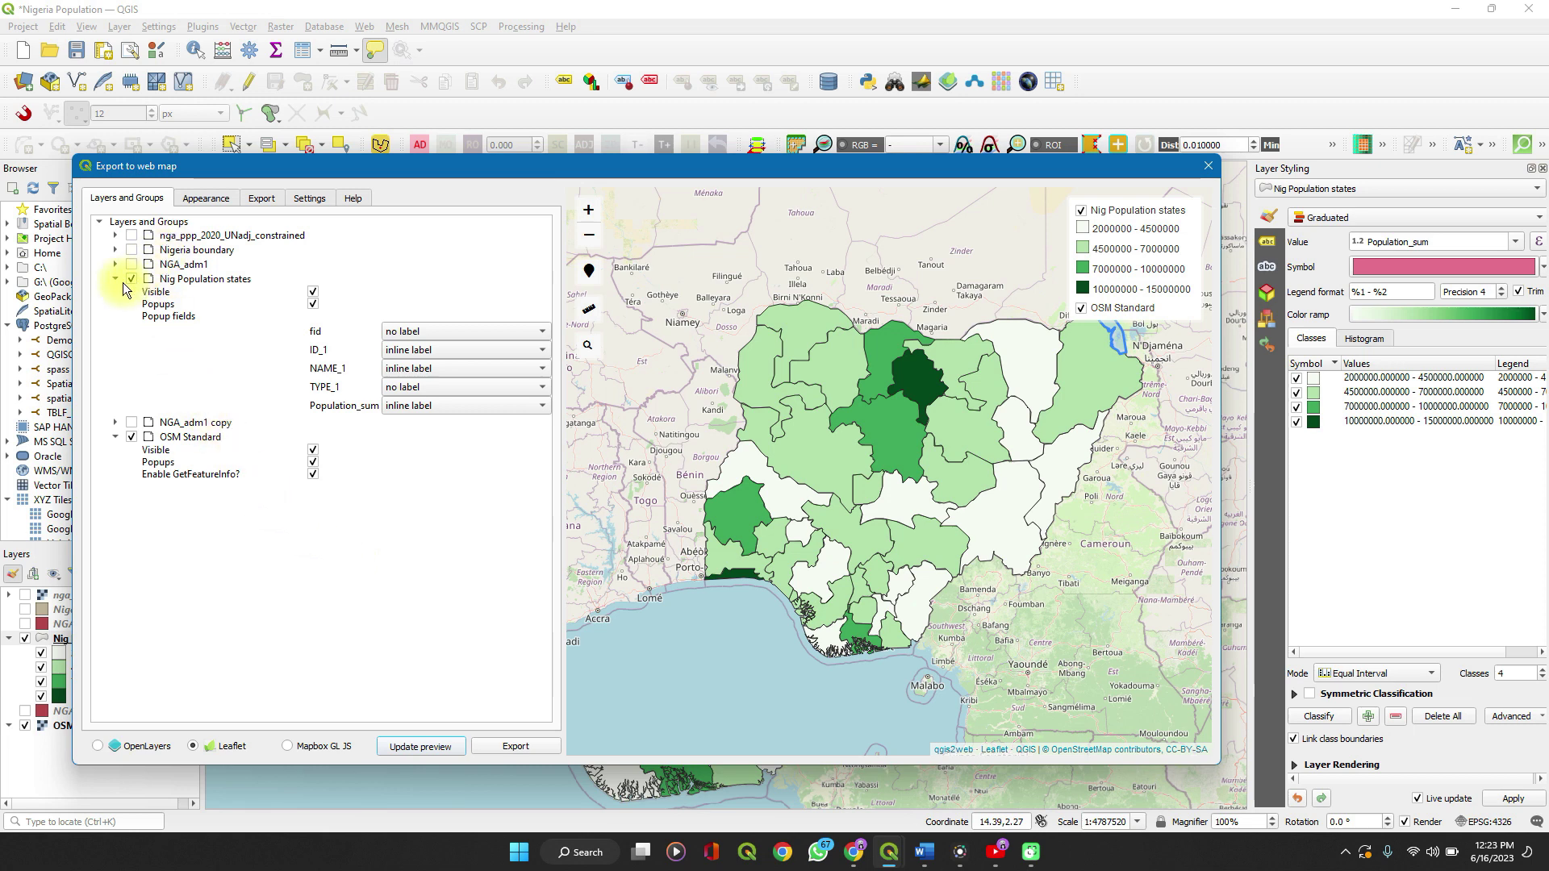
Review Appearance settings, test Niger's popup in the preview, then select Nig Population states
click(205, 195)
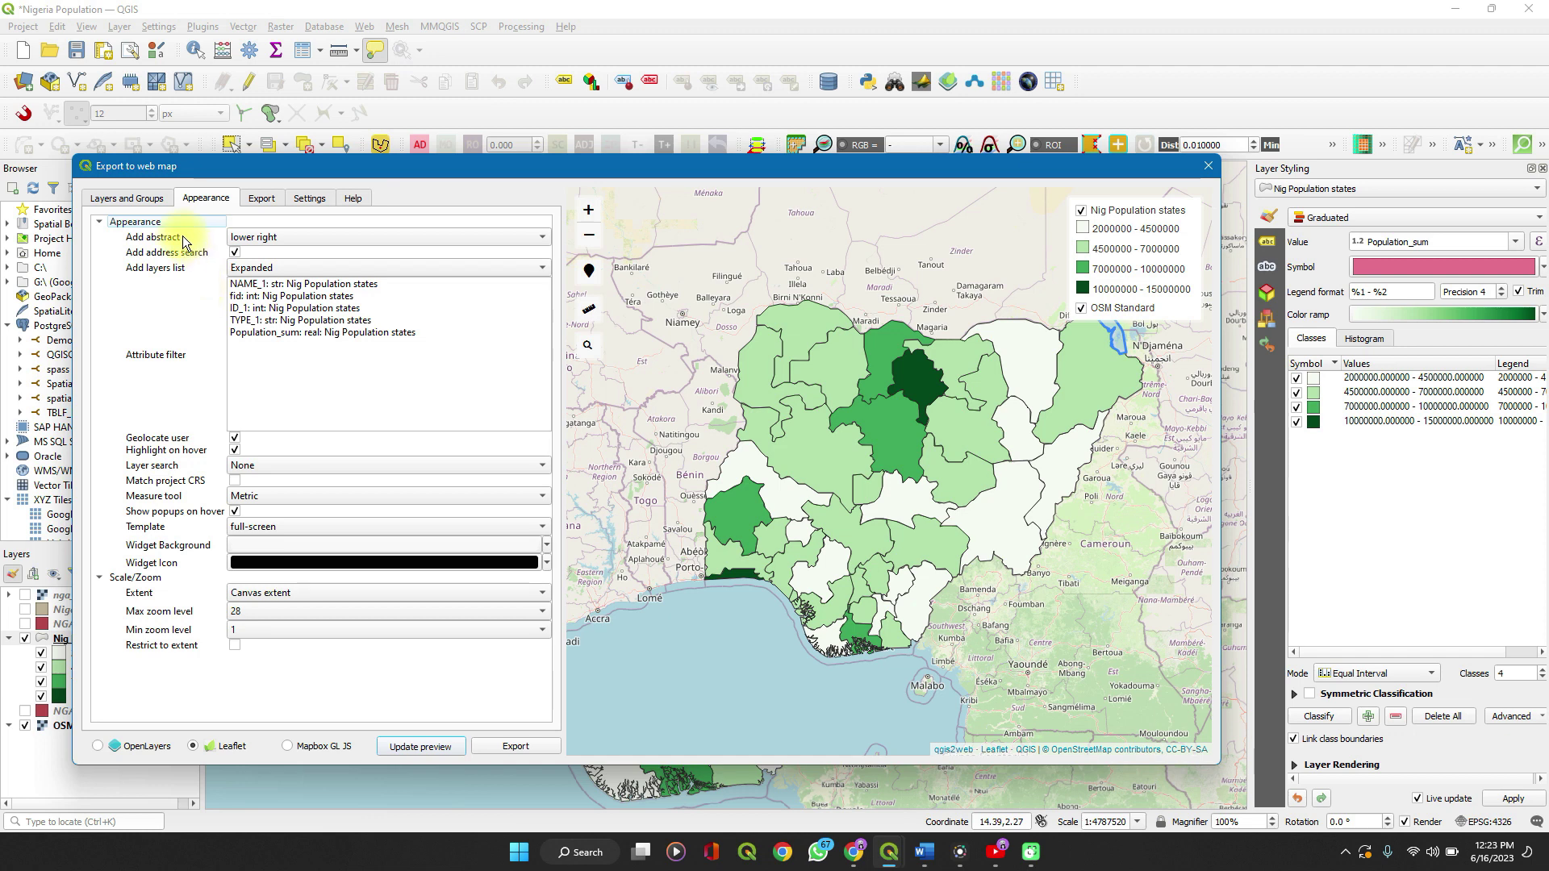
click(145, 200)
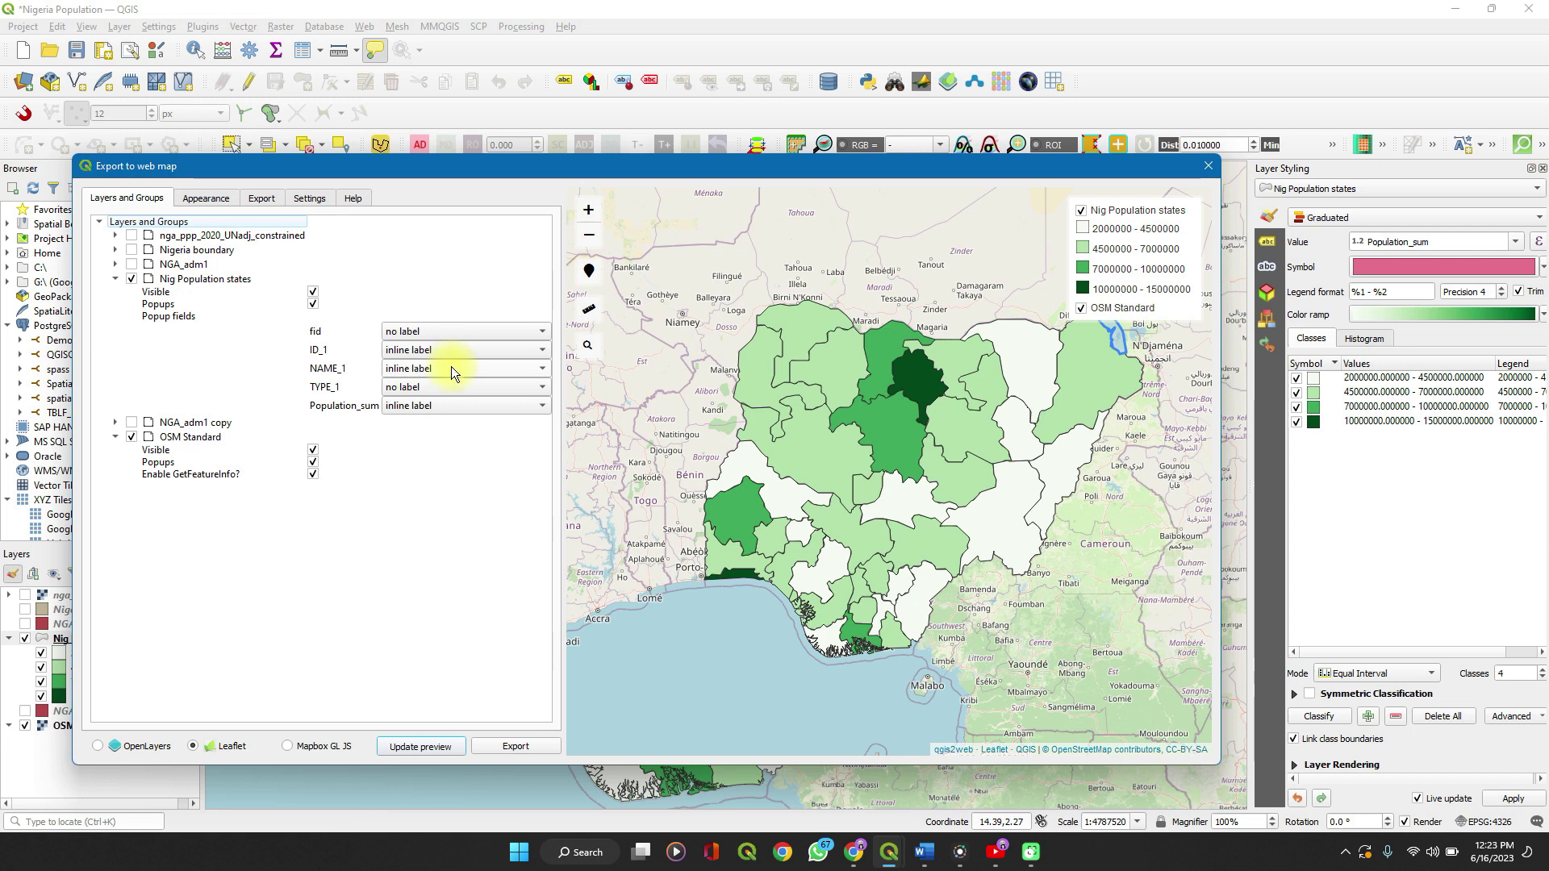
click(783, 464)
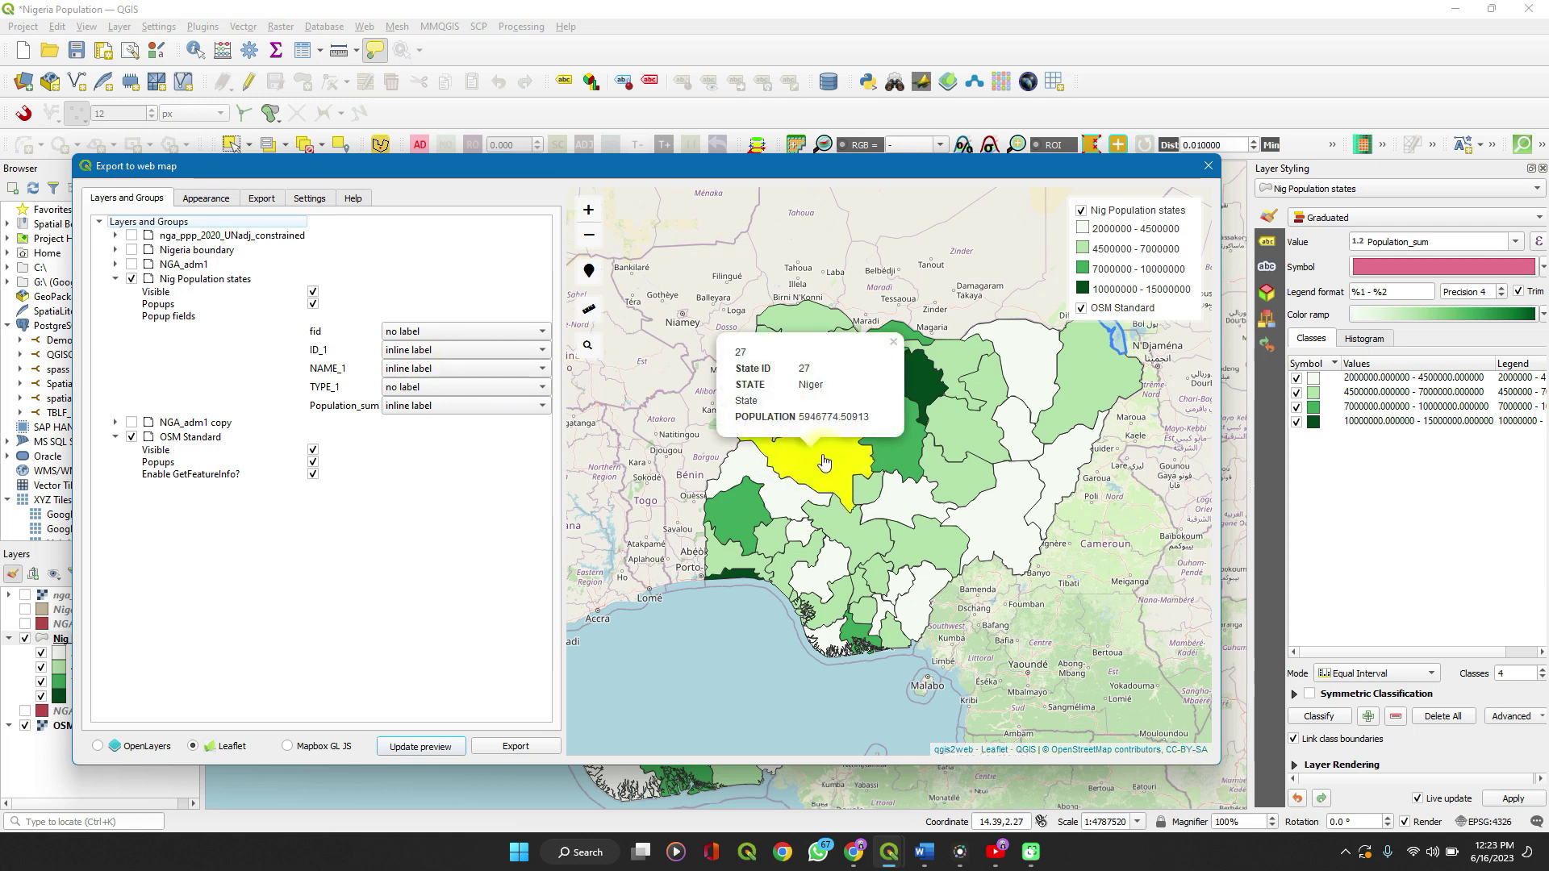
click(805, 461)
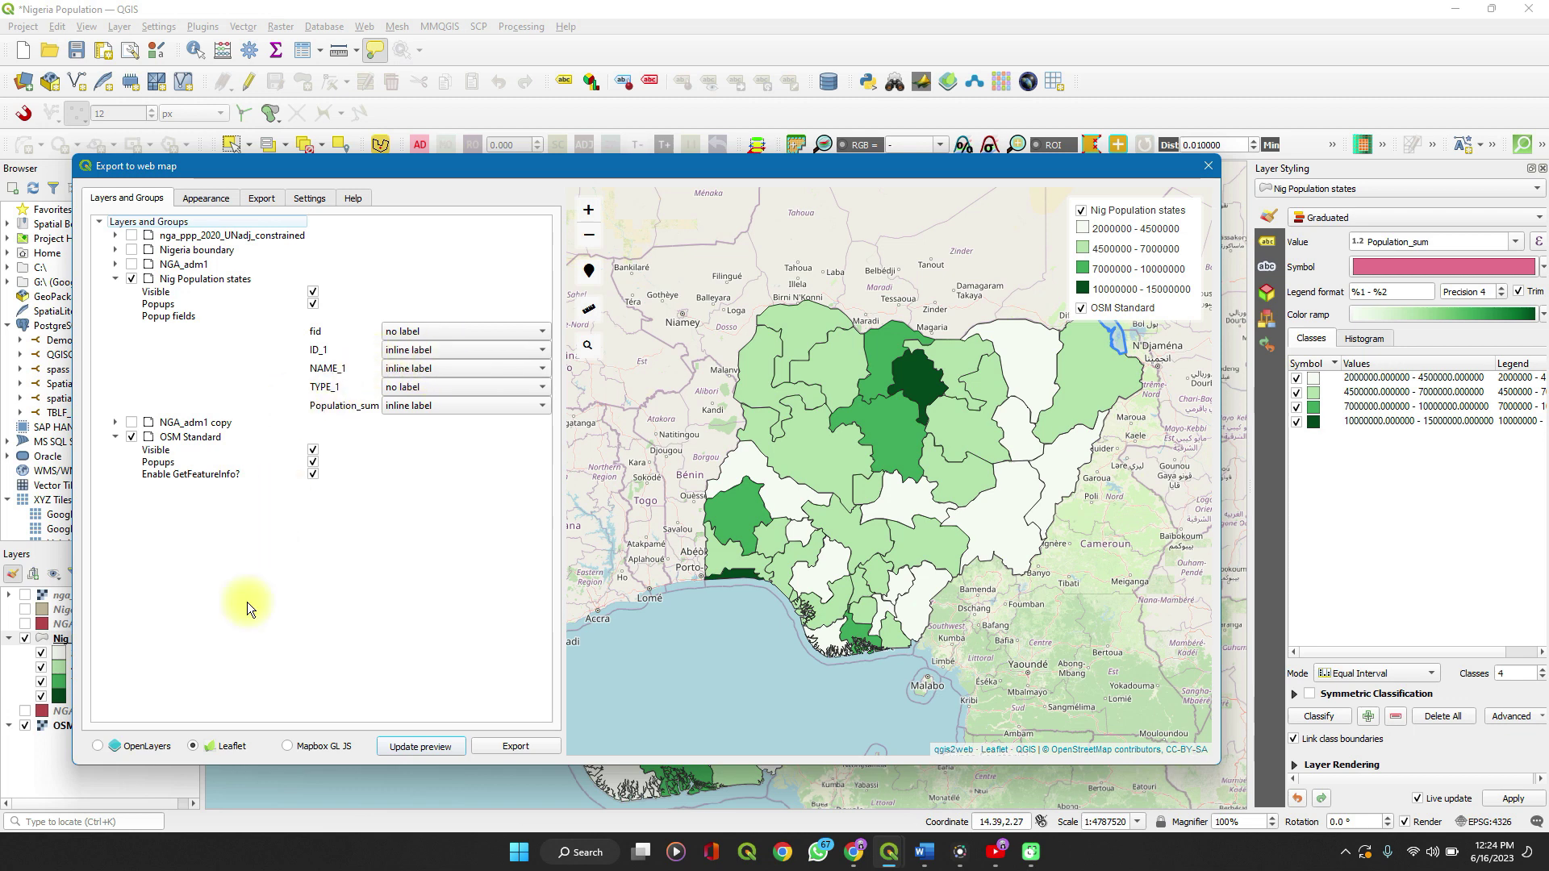
click(74, 787)
click(85, 640)
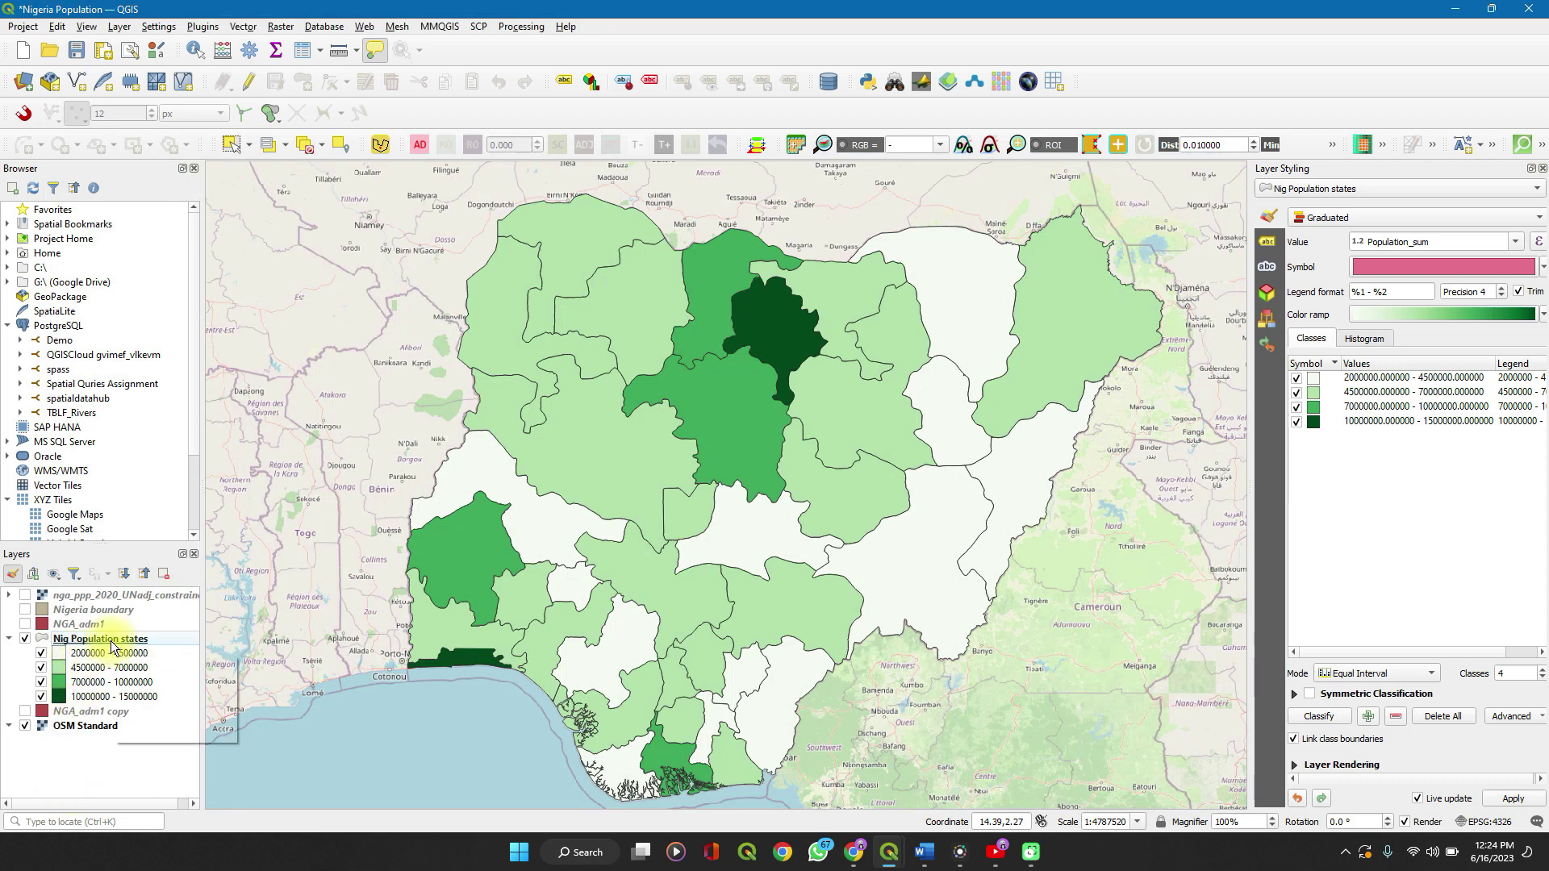
Open Layer Properties for Nig Population states and widen it to show the page names
right_click(110, 641)
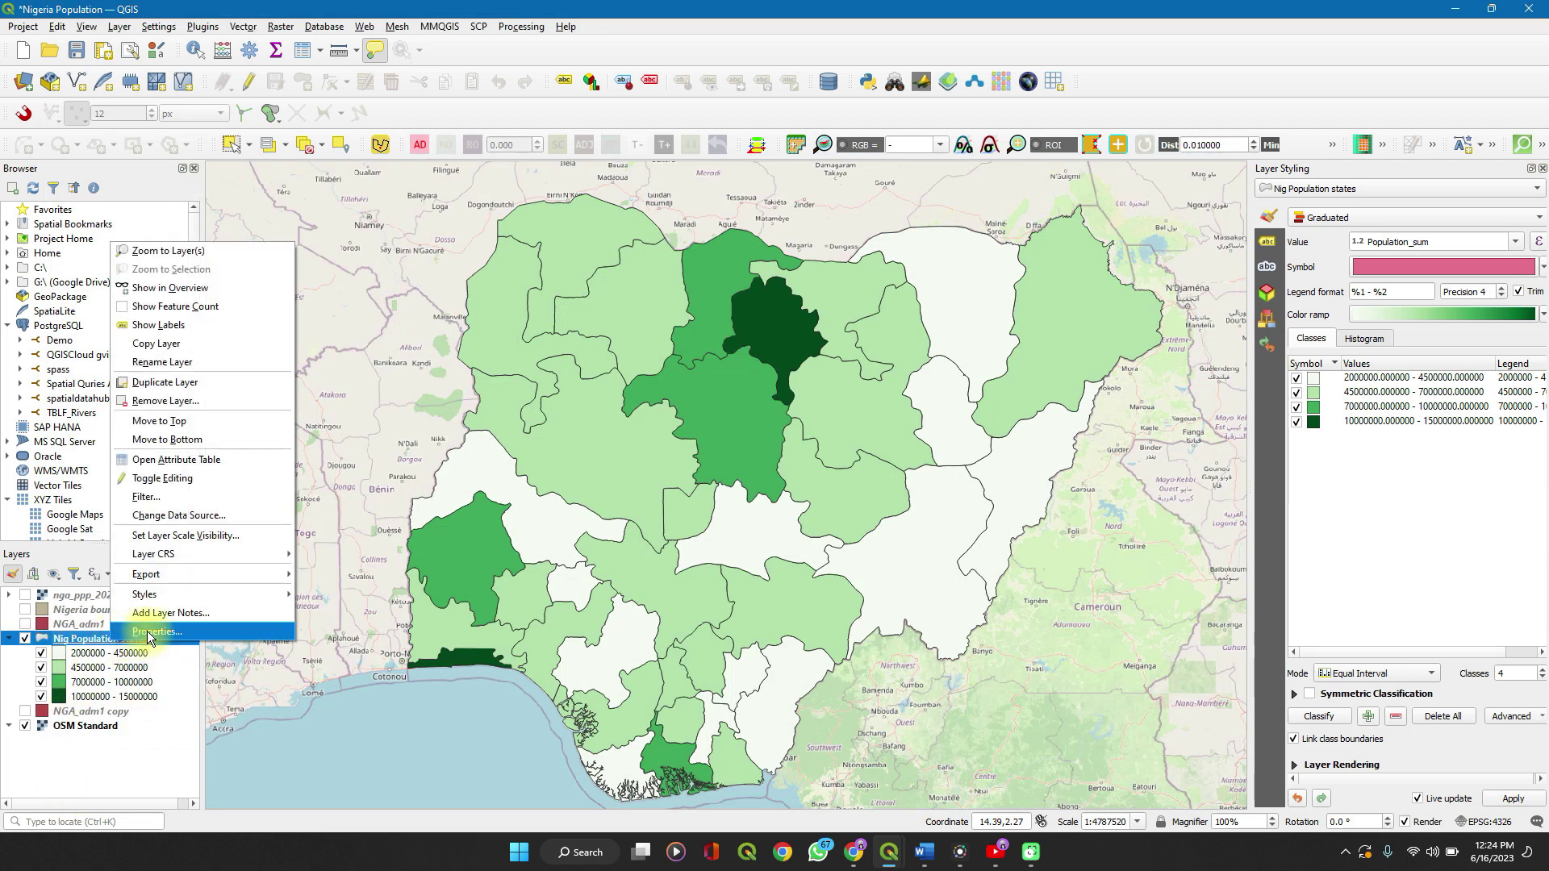
click(148, 636)
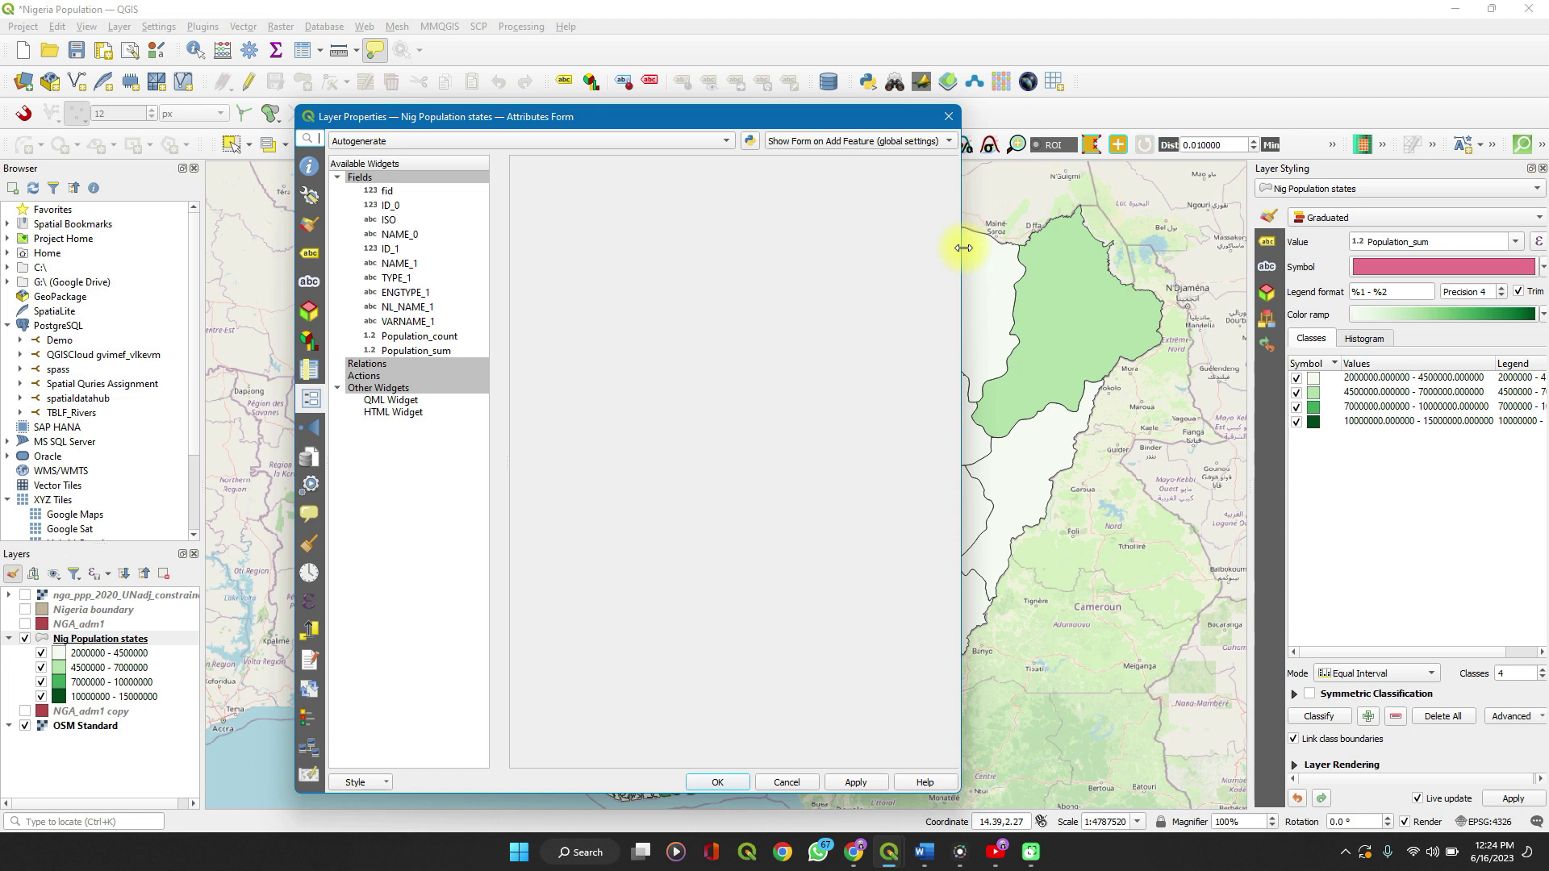
drag(966, 246, 1168, 255)
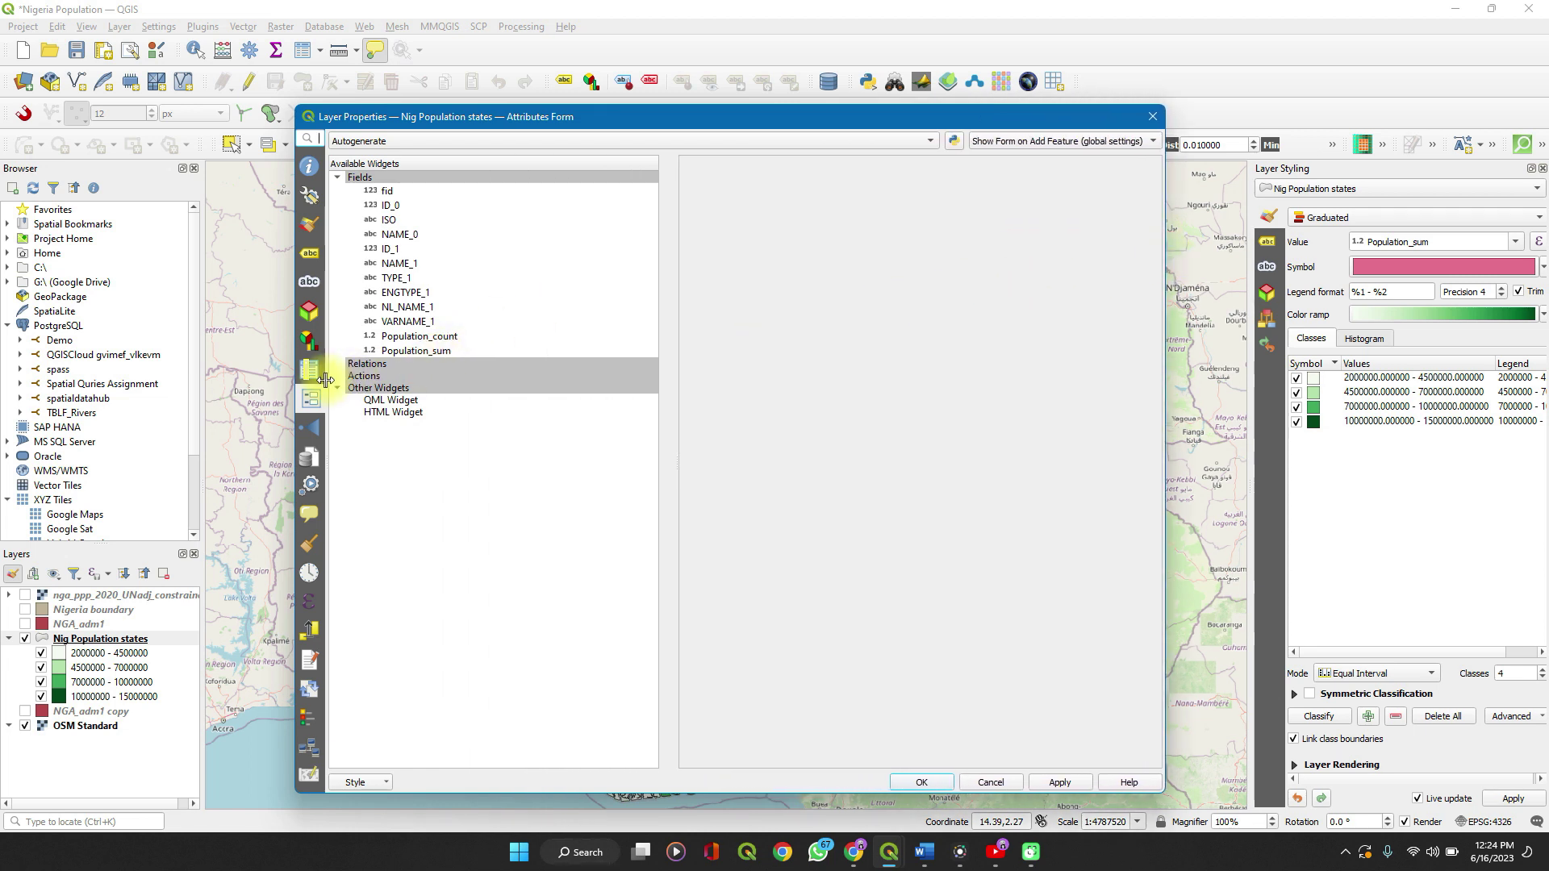
drag(325, 380, 460, 383)
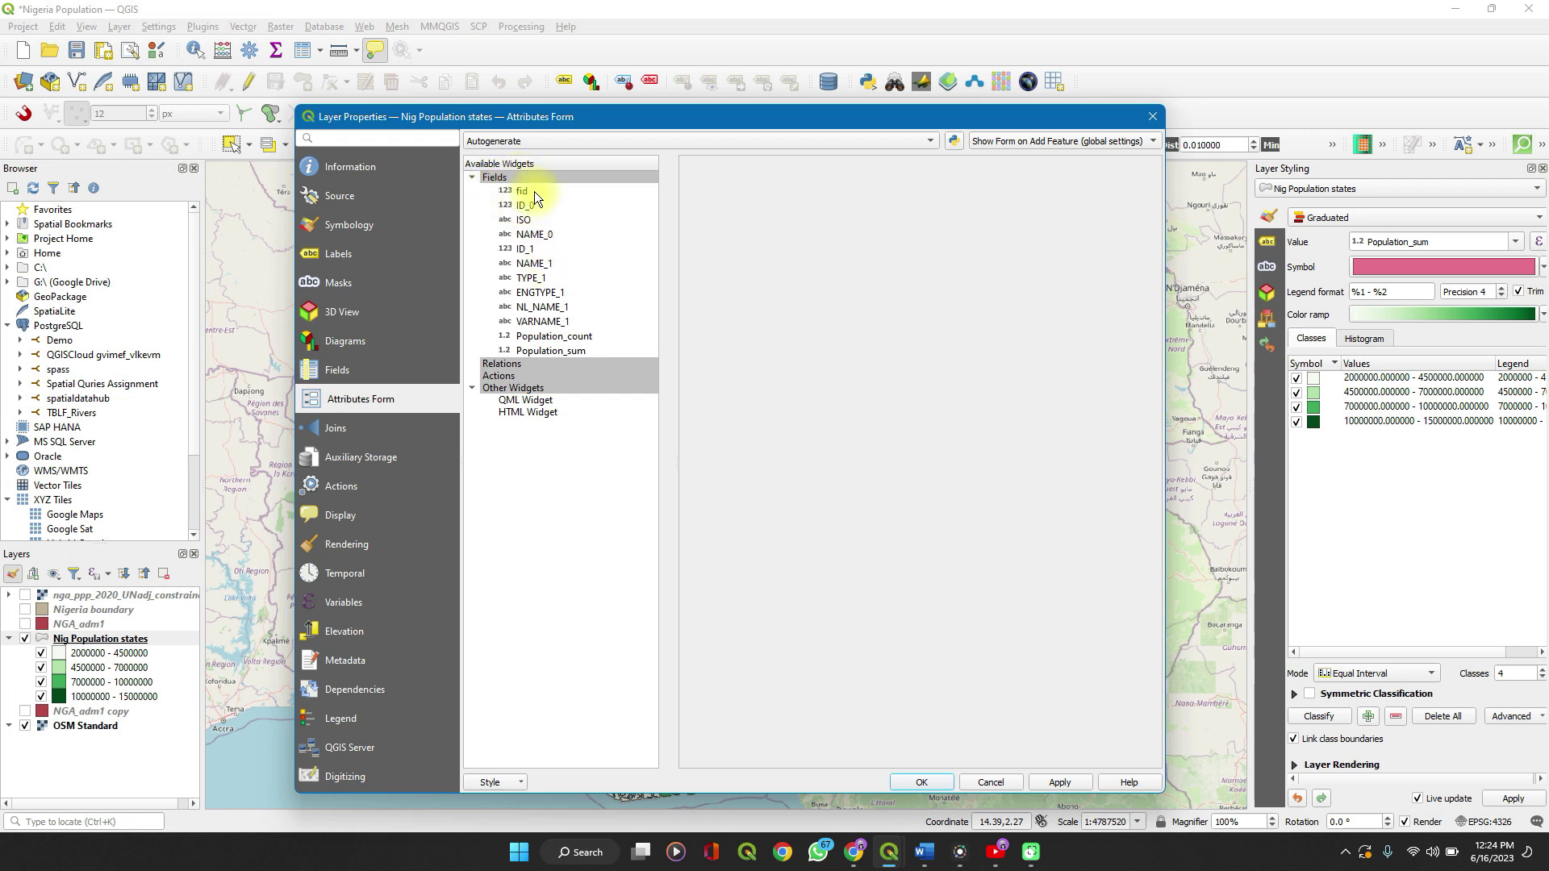
Confirm ID_0 stays Hidden and set the fid field's widget type to Hidden
double_click(472, 179)
click(531, 206)
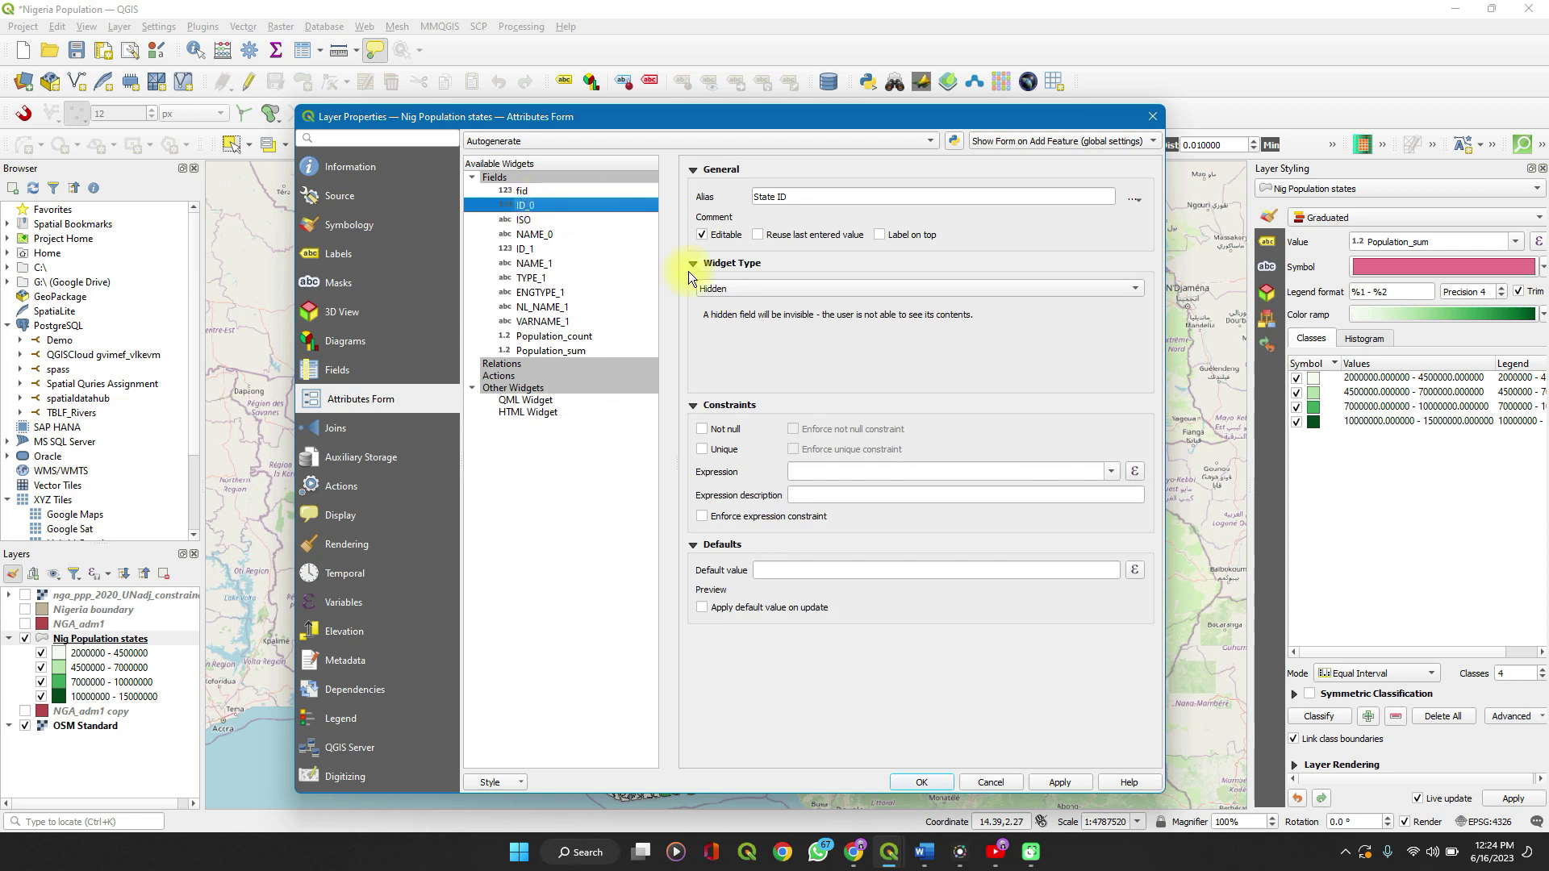
click(742, 282)
click(742, 282)
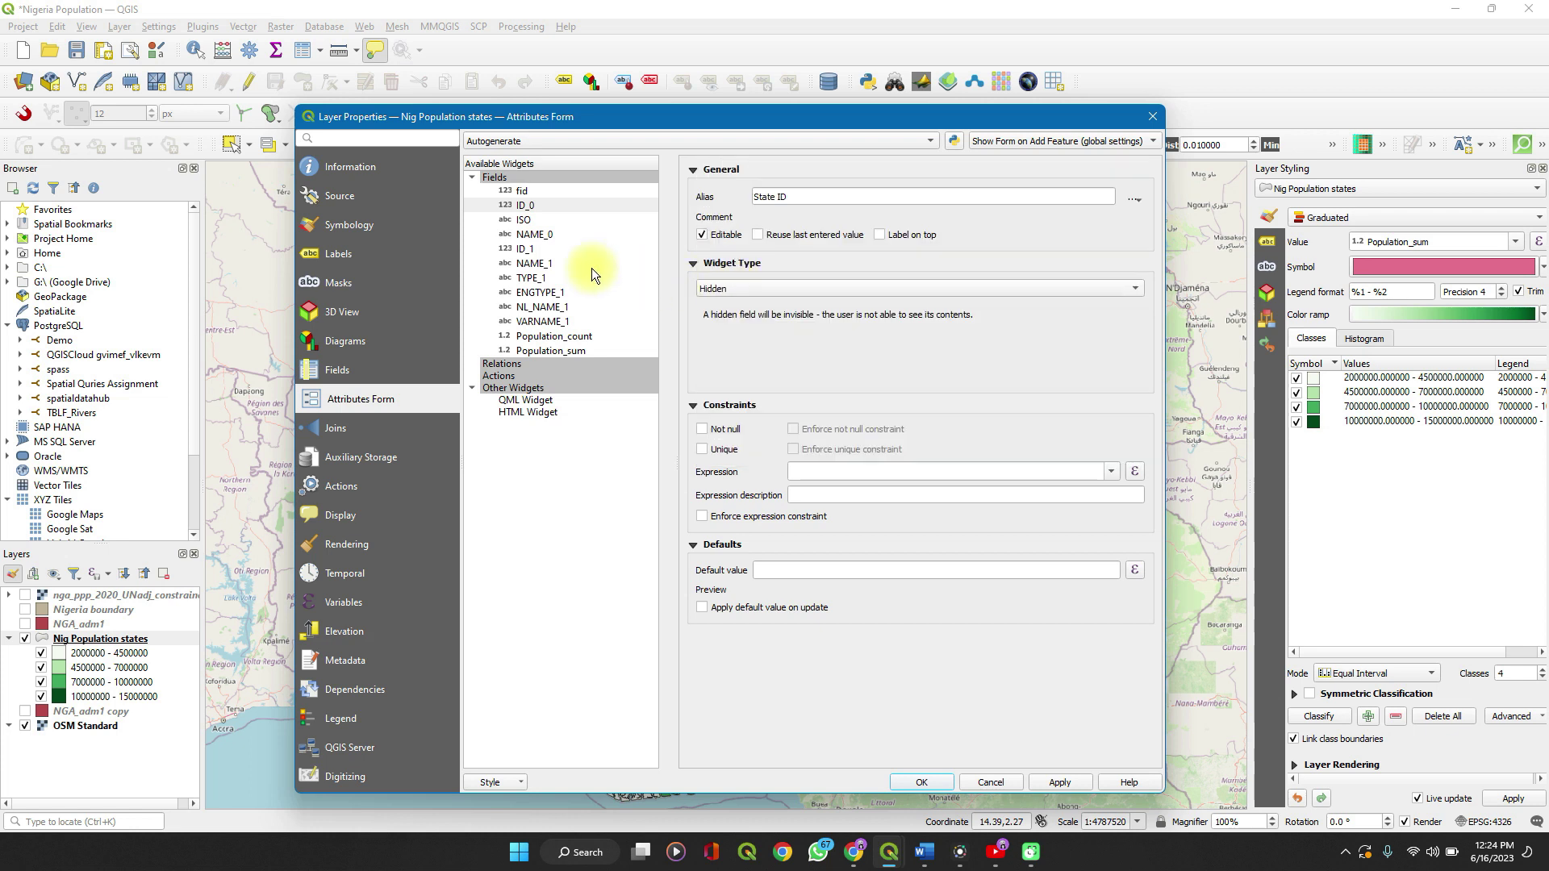
click(531, 191)
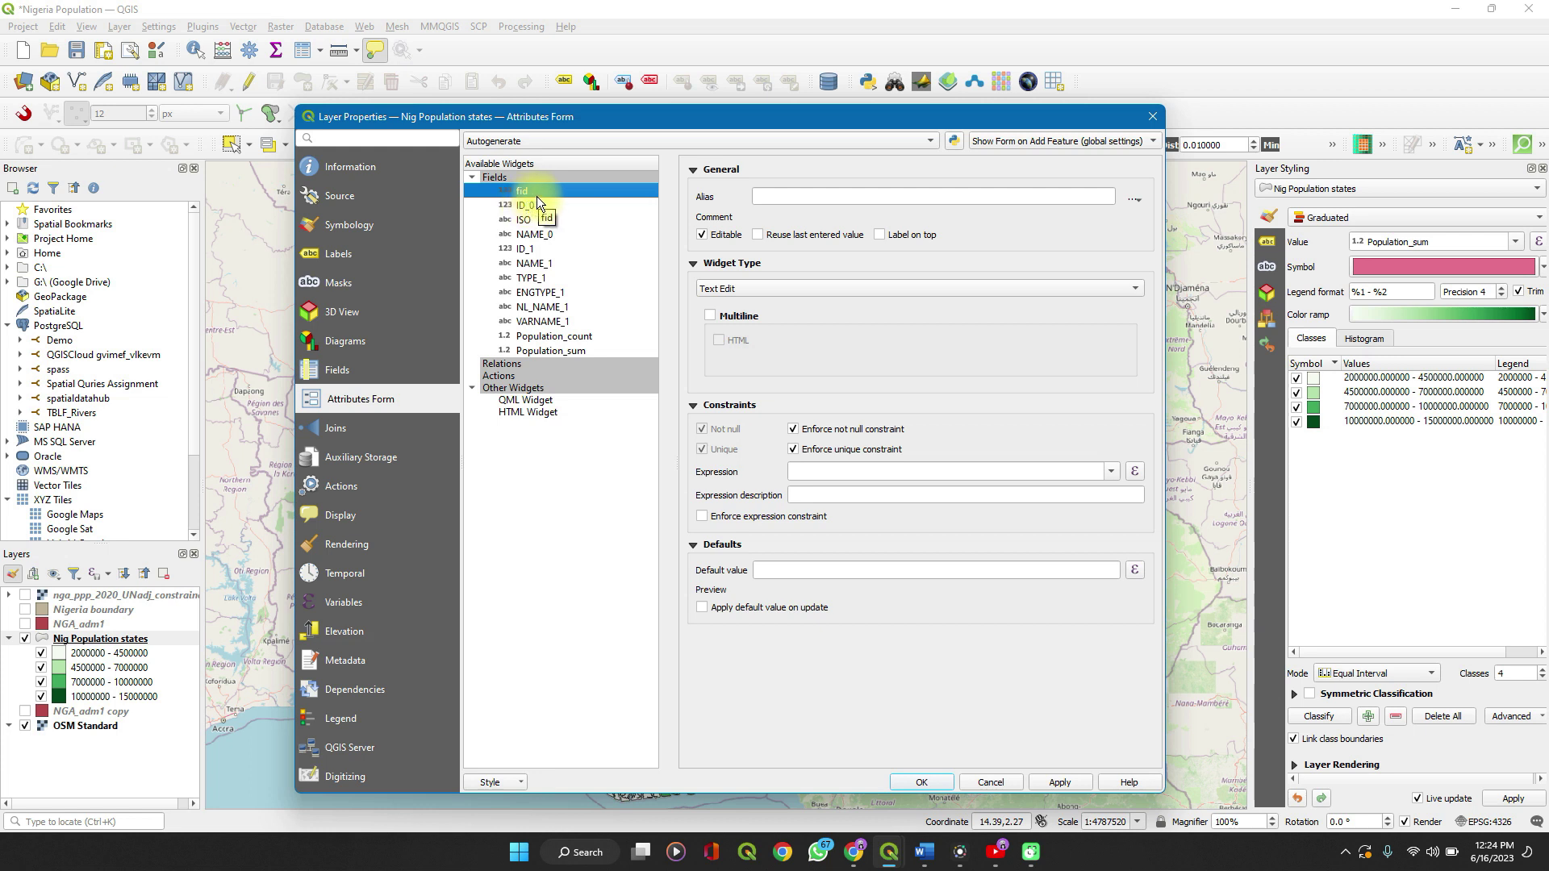
click(737, 289)
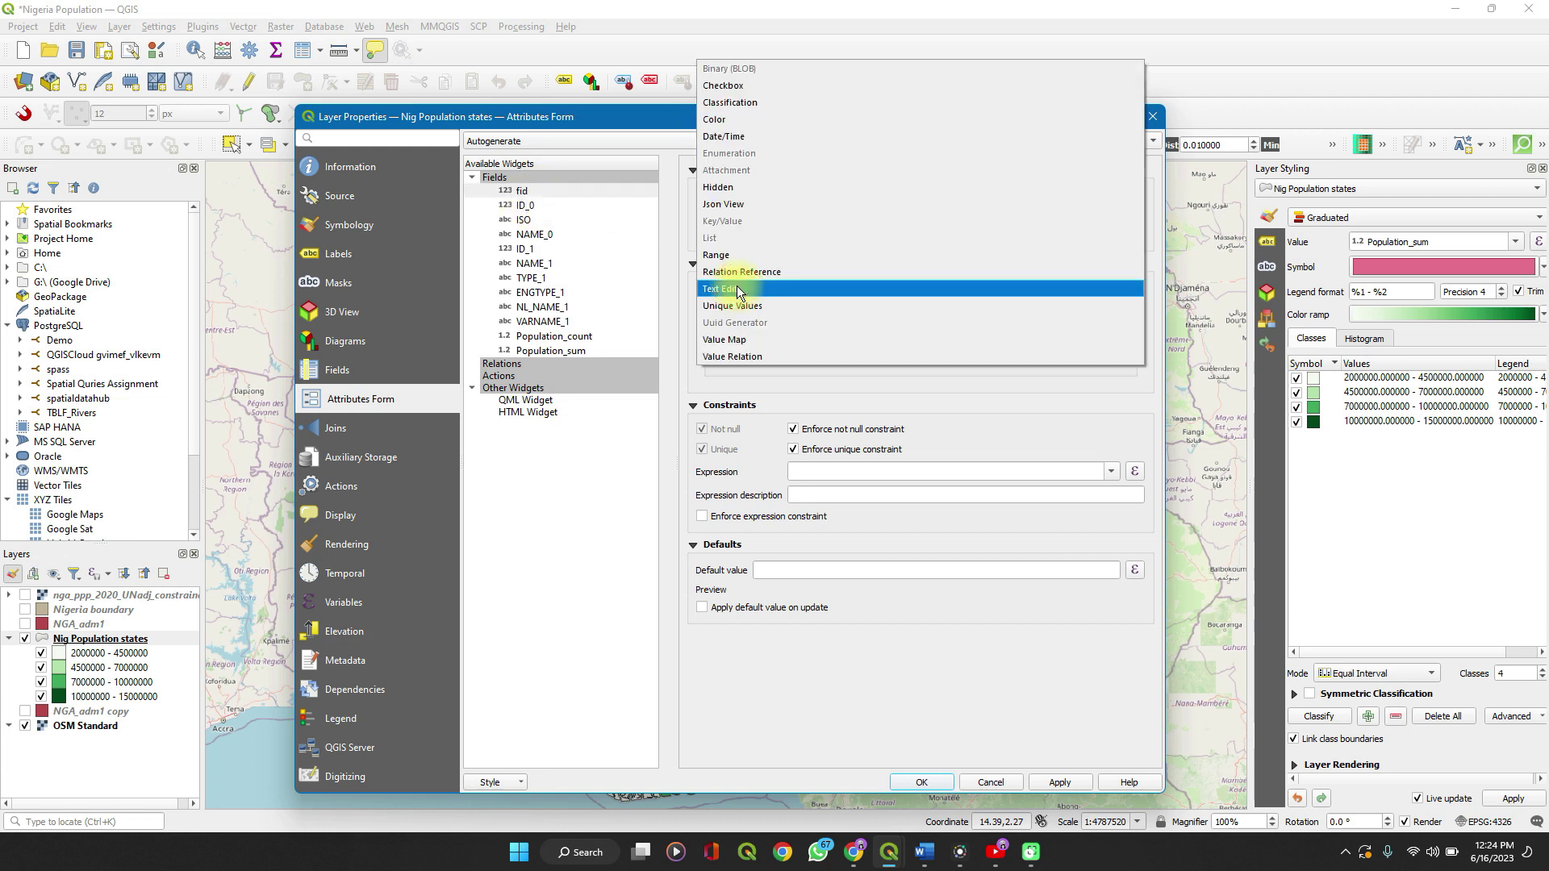
click(734, 184)
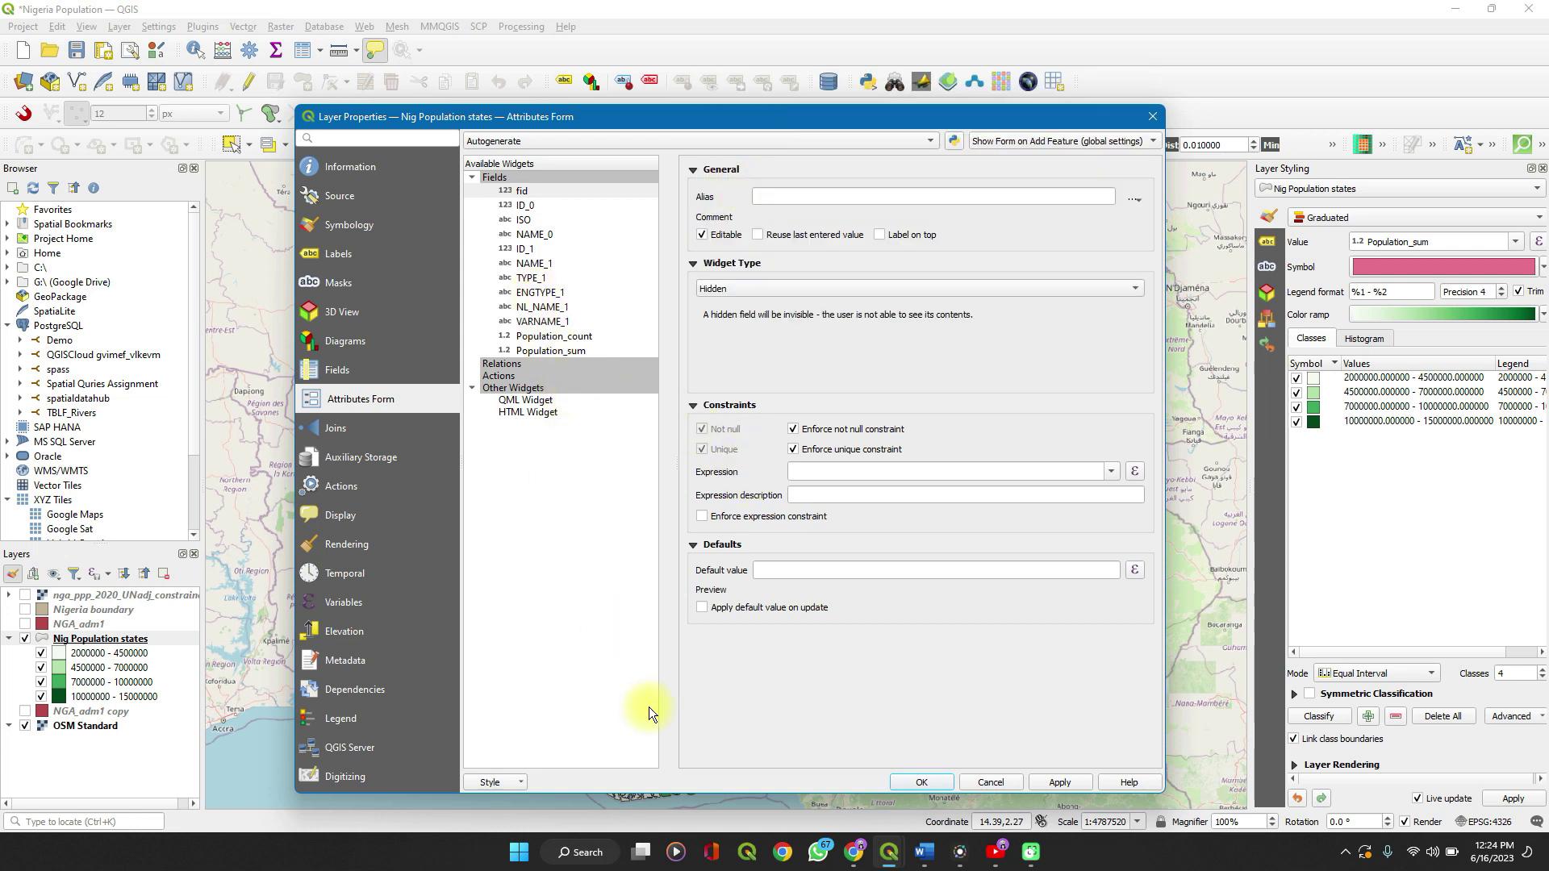
Set NL_NAME_1's widget back to Hidden after briefly switching it to Text Edit
click(540, 308)
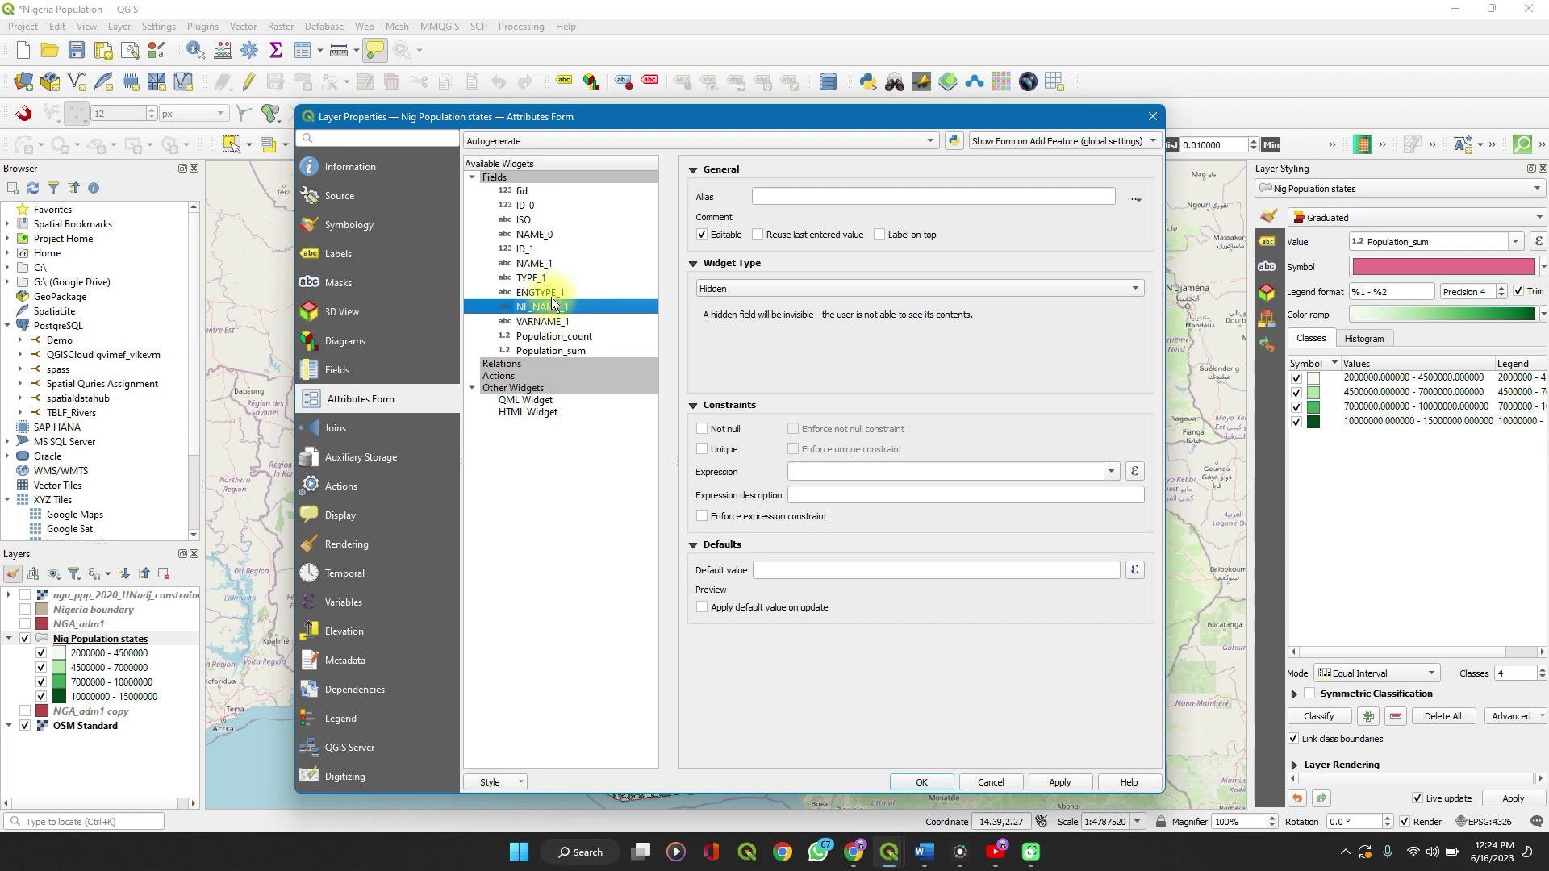
click(718, 289)
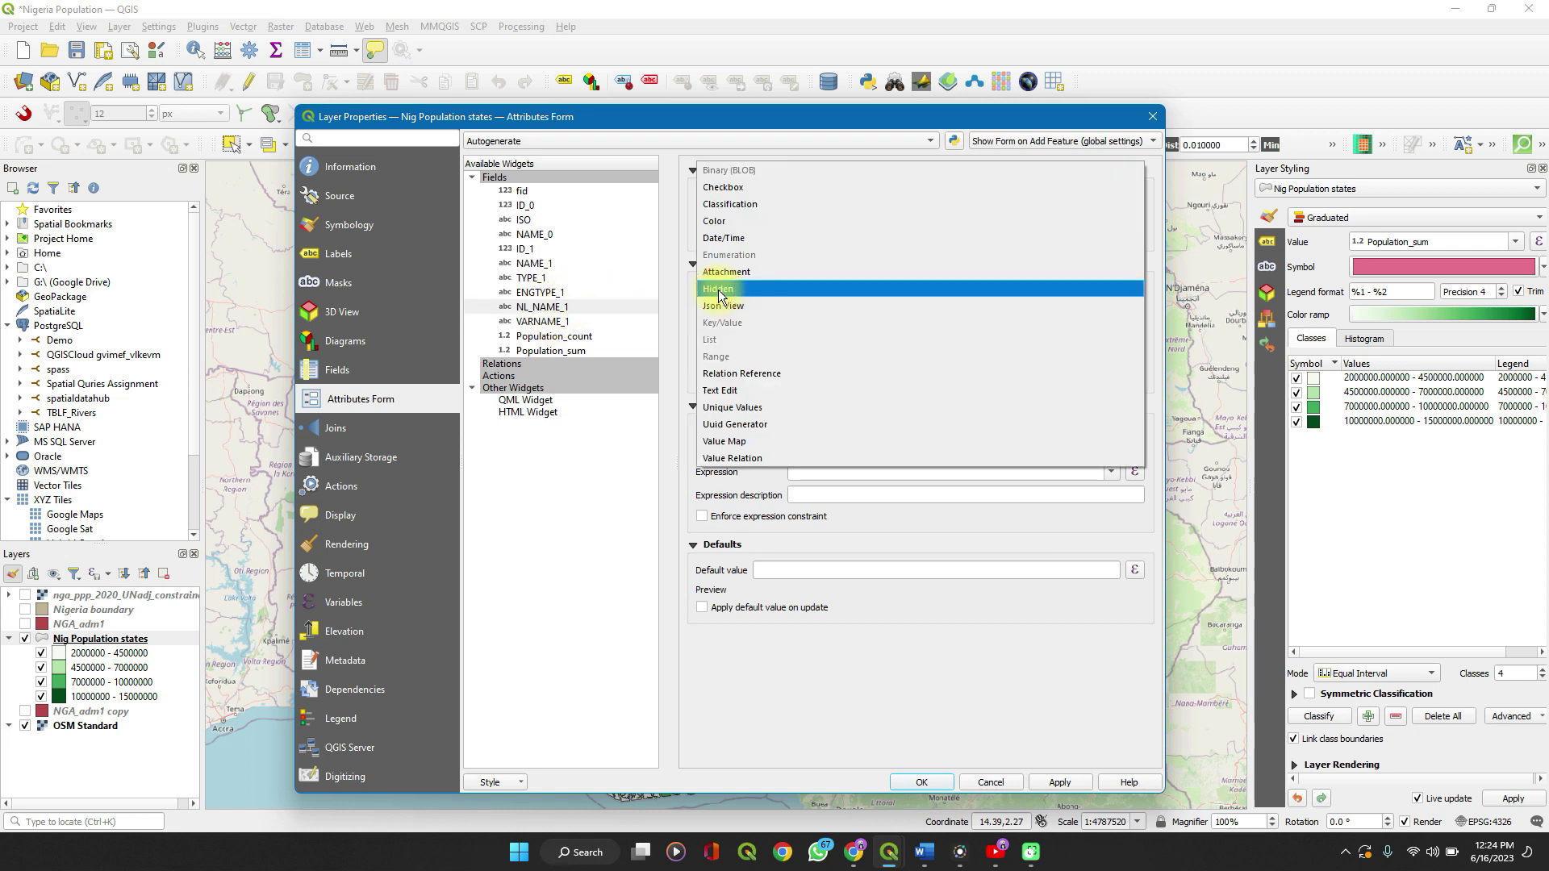
click(730, 387)
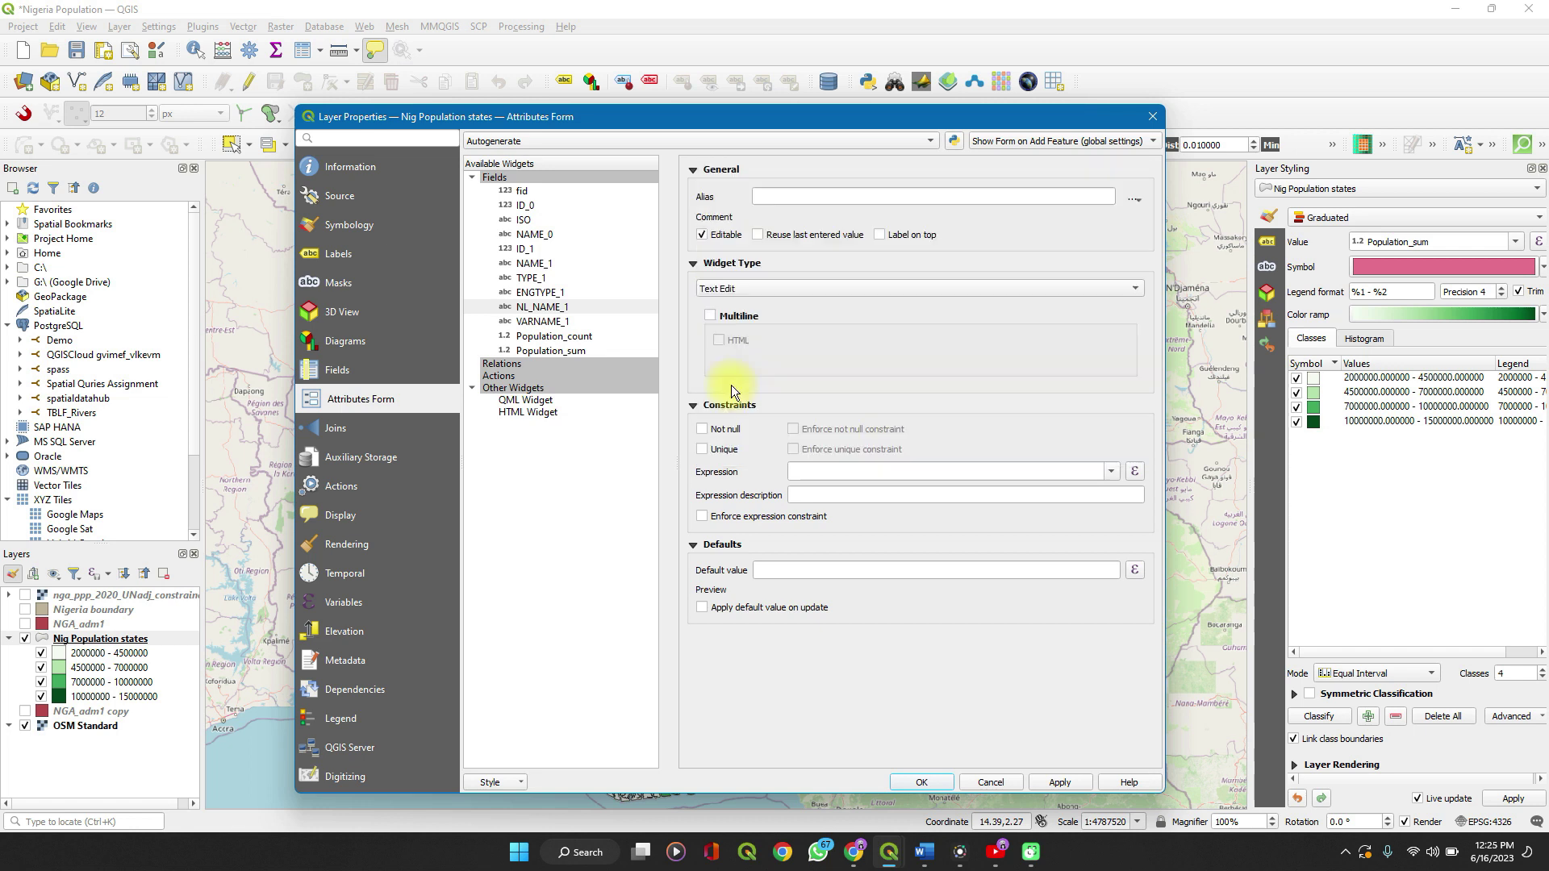
click(545, 305)
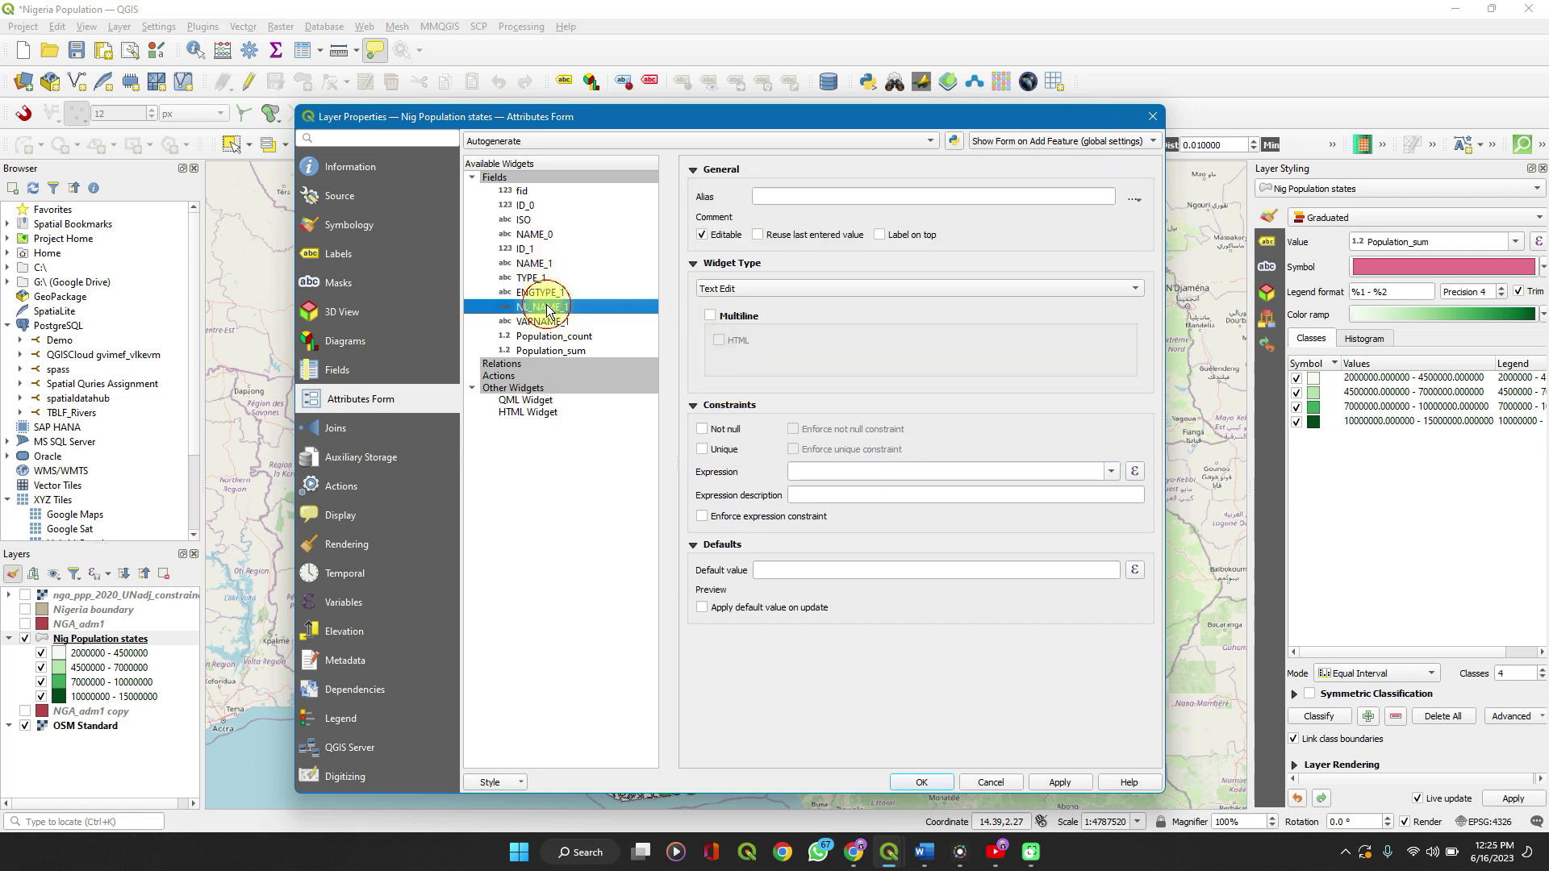
click(731, 288)
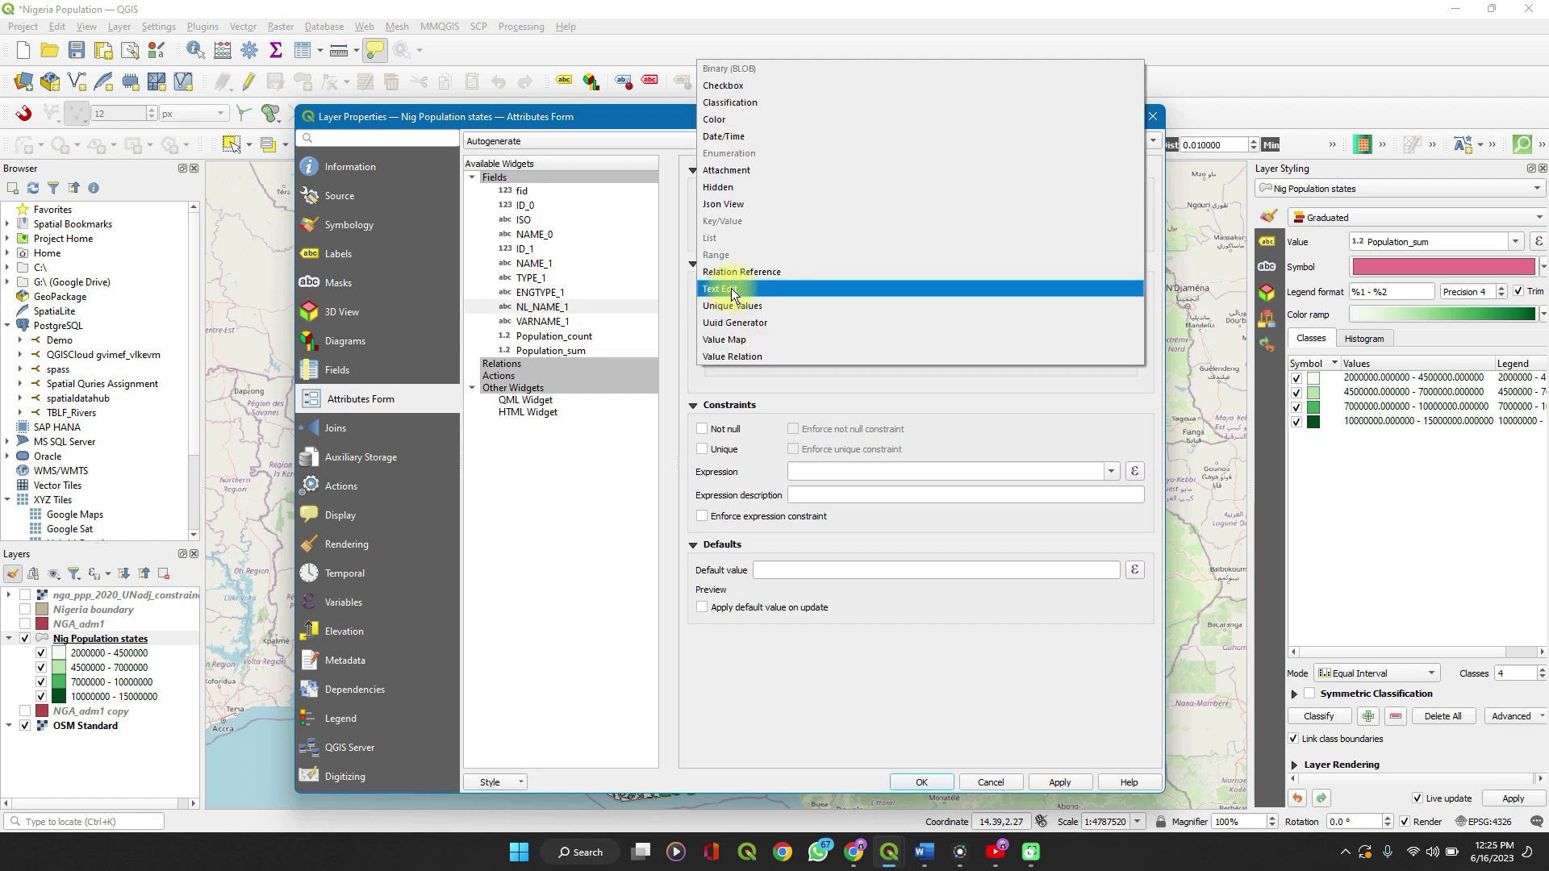
click(727, 188)
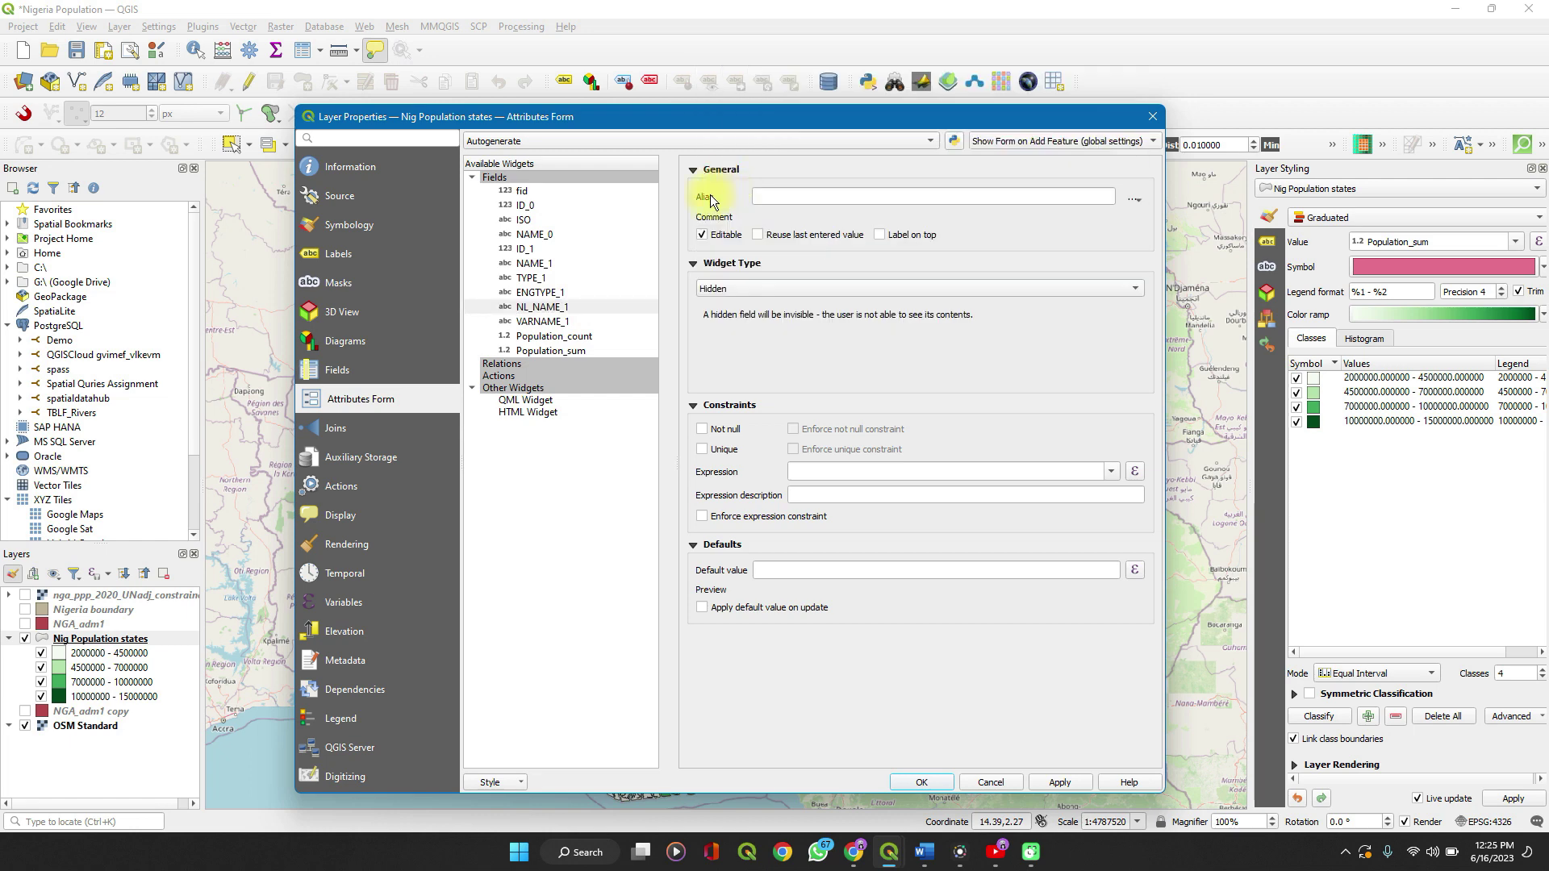
click(538, 265)
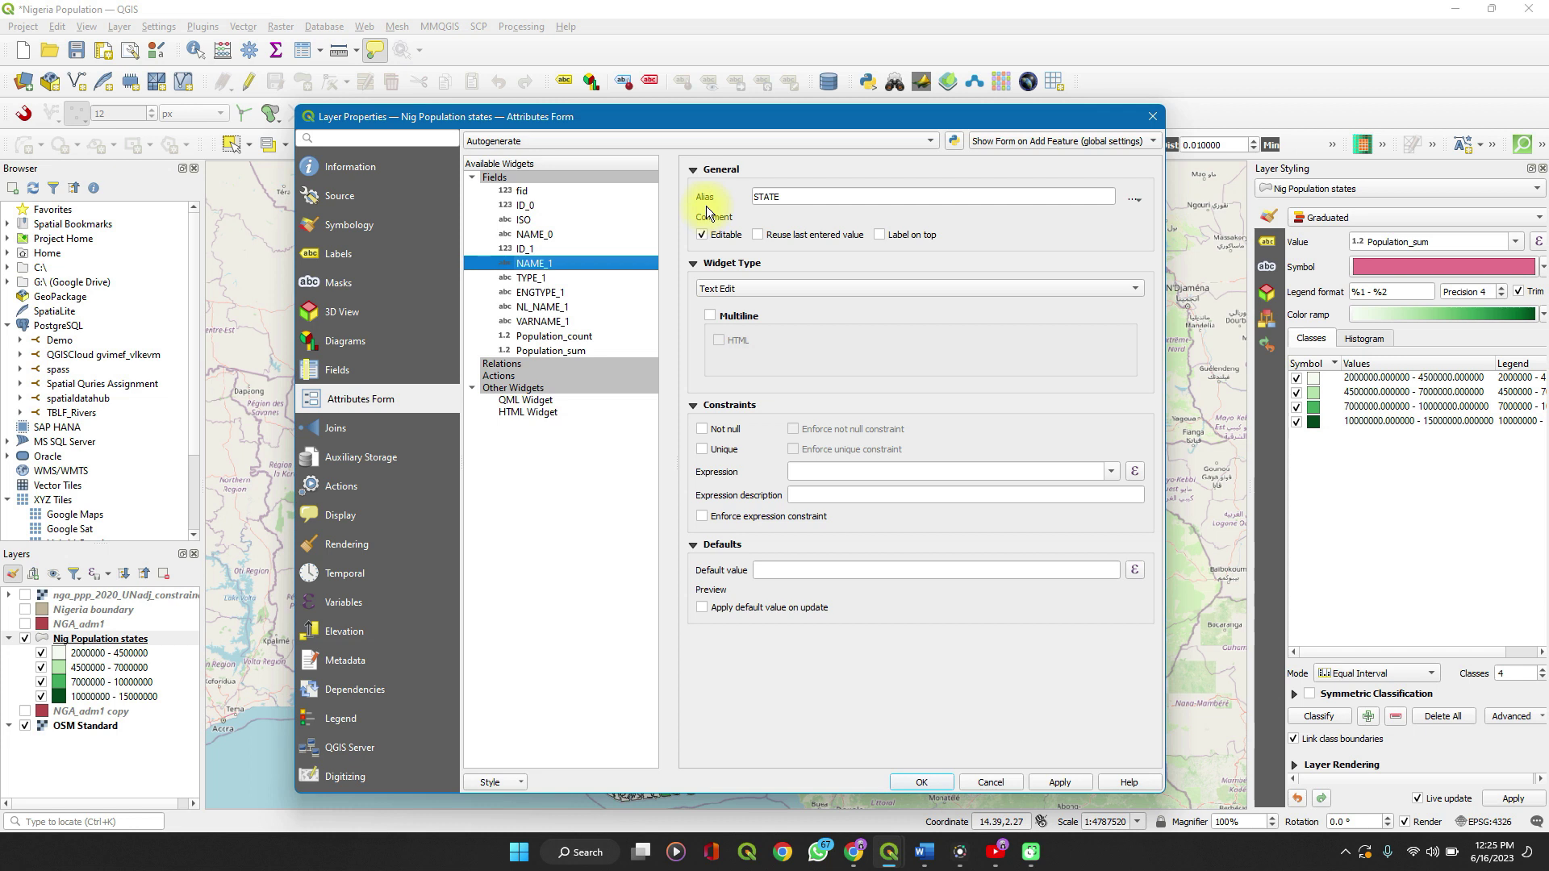
Edit the field aliases: STATE for NAME_1 and State ID for ID_1
click(792, 200)
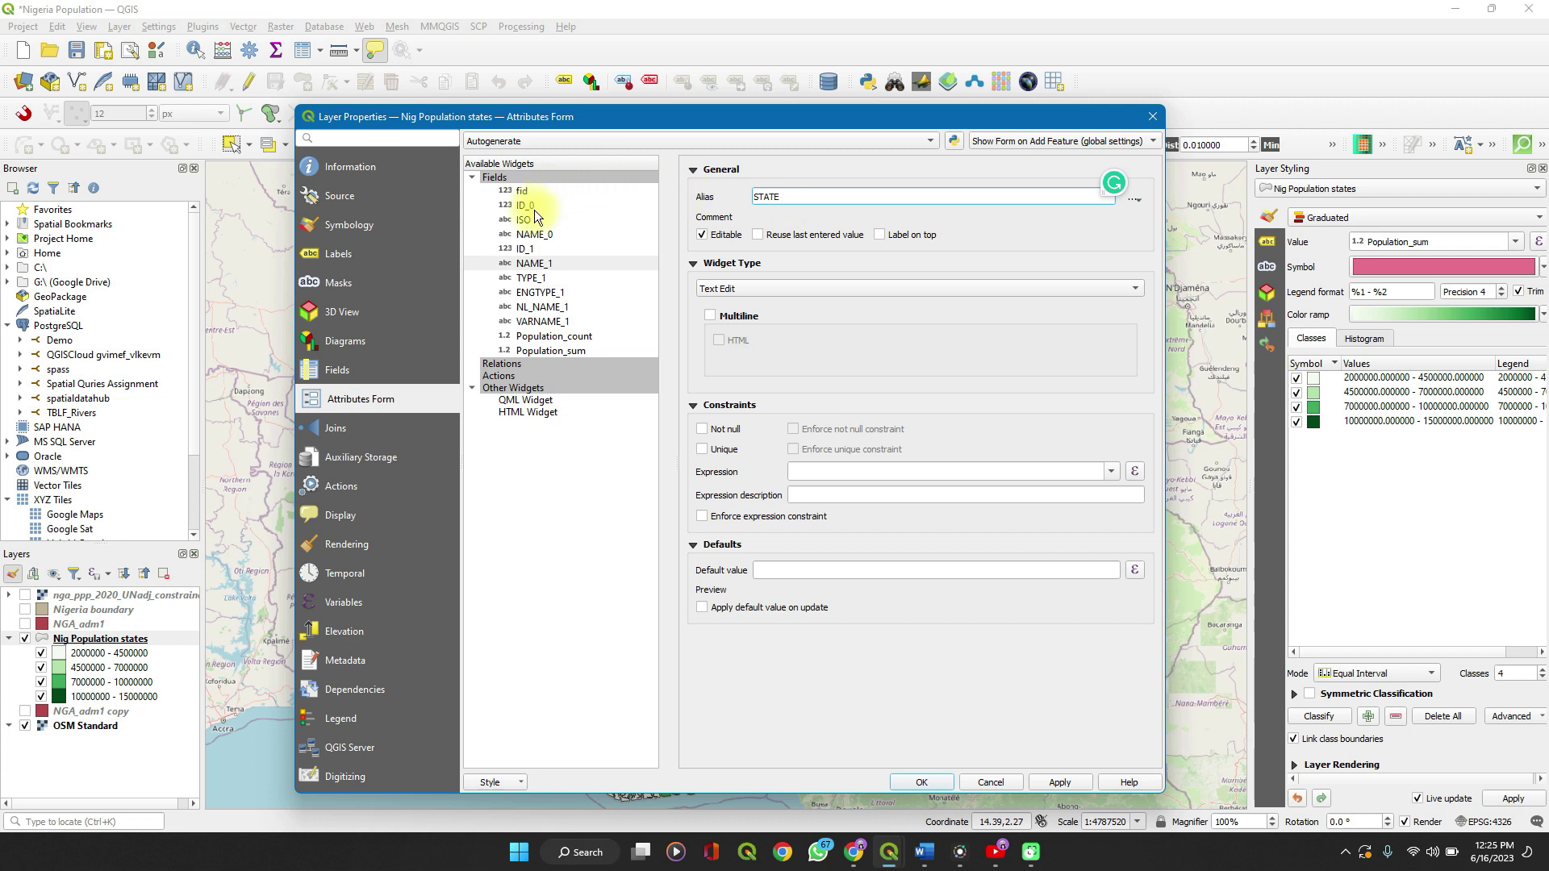
click(531, 247)
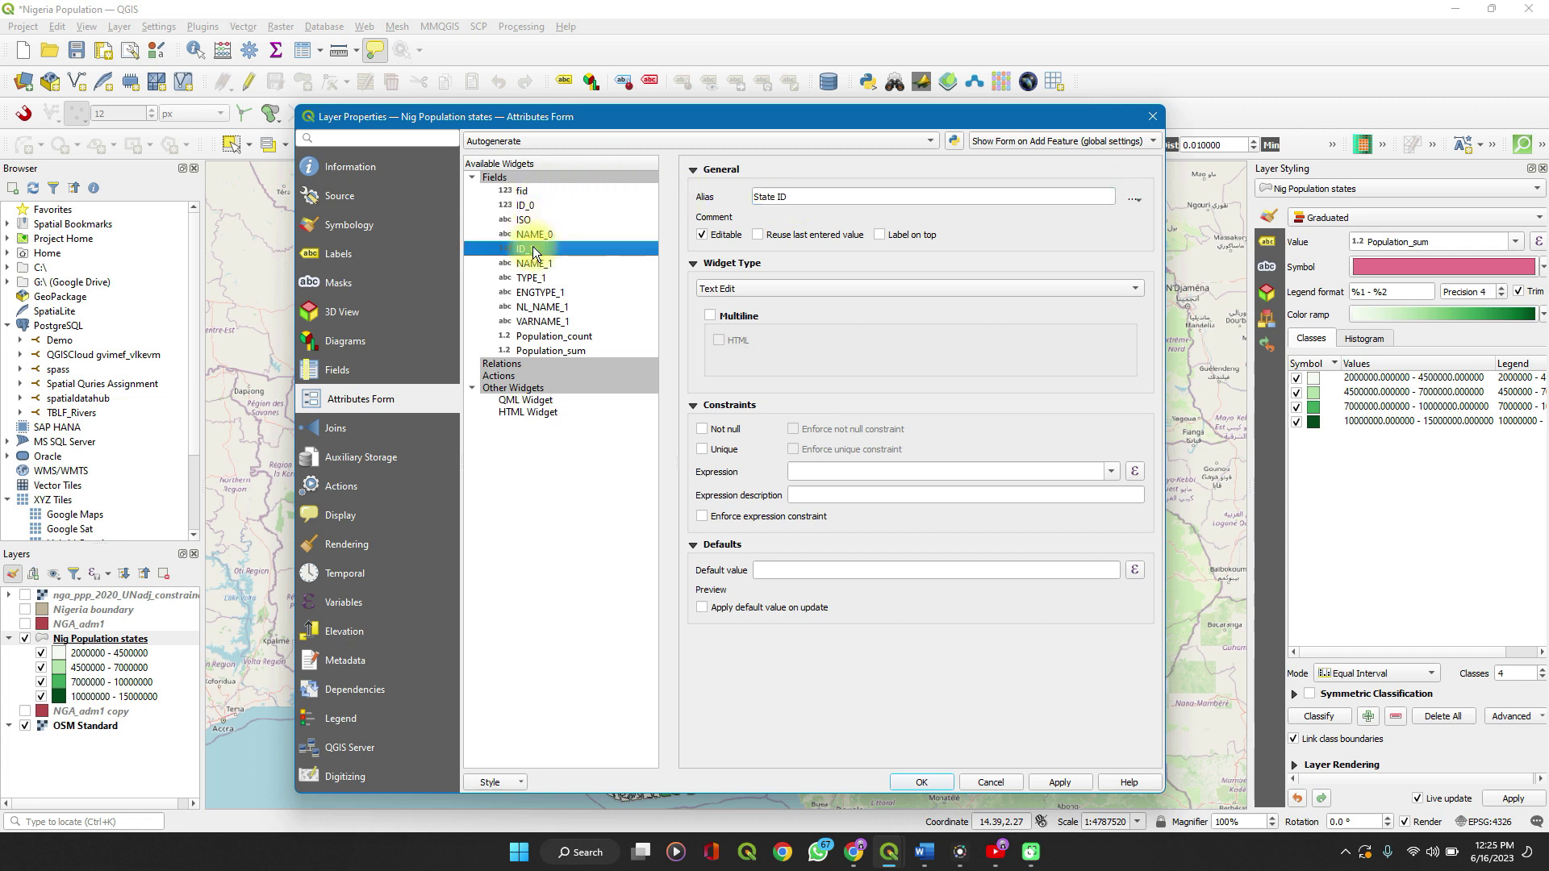
click(788, 198)
mouse_move(889, 851)
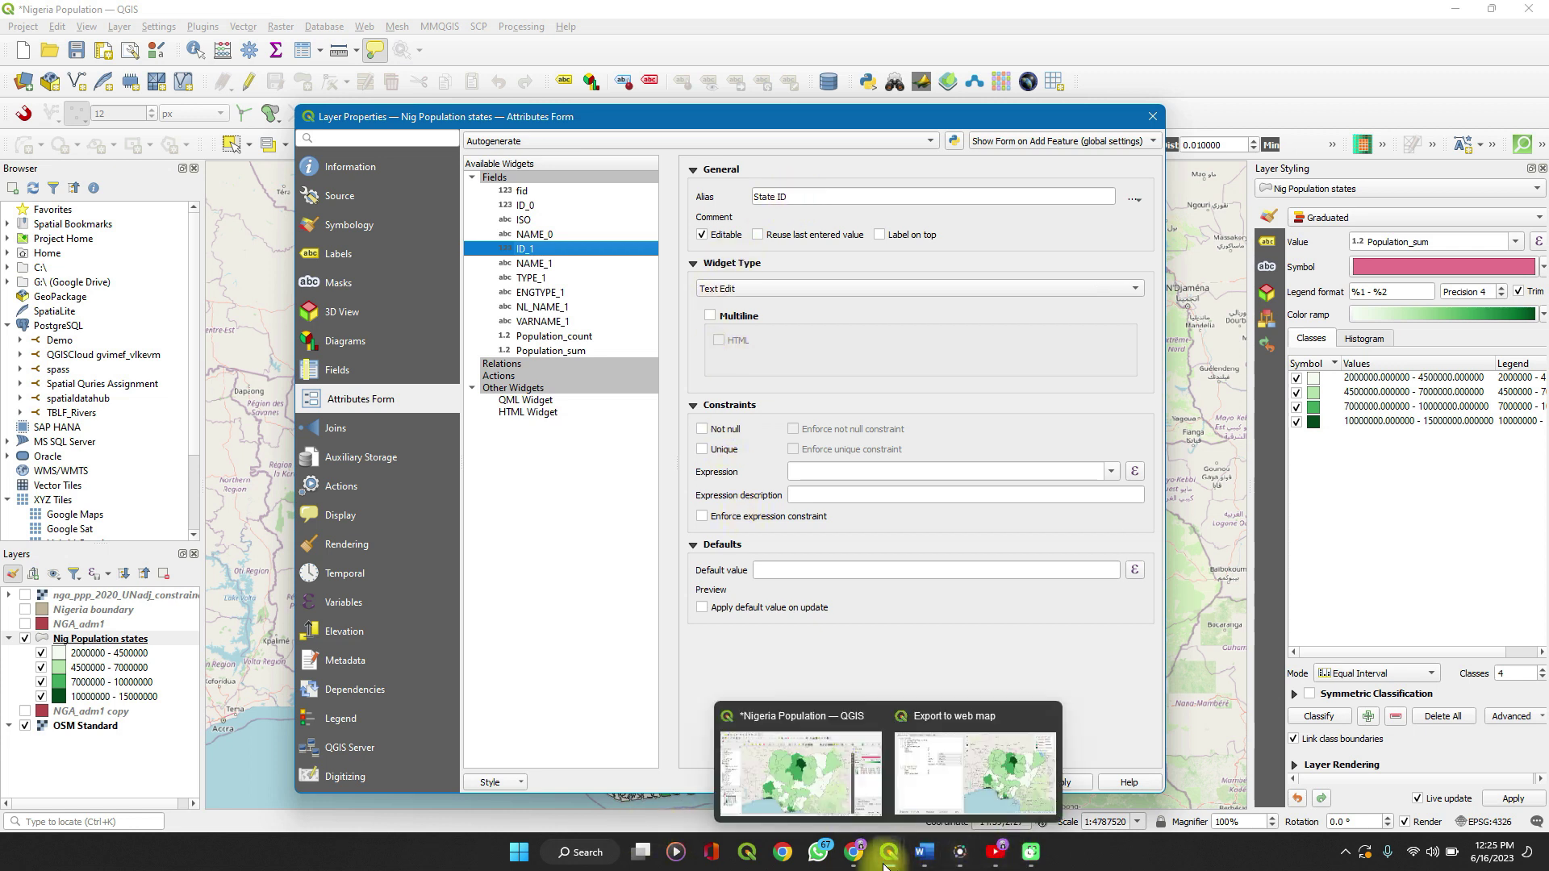
mouse_move(922, 801)
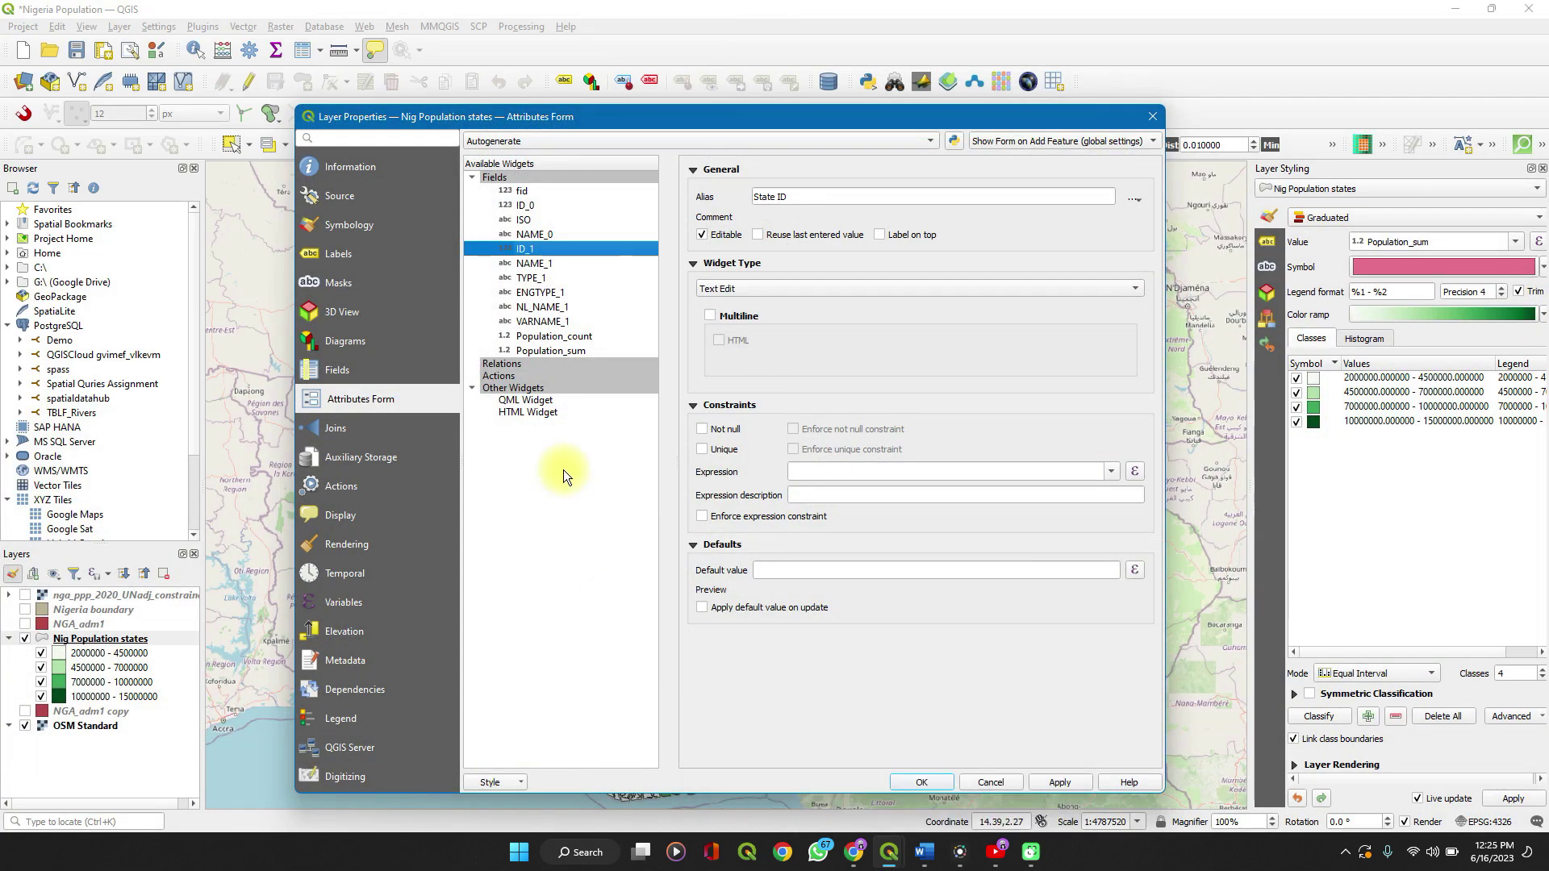
Hide TYPE_1, apply and close Layer Properties, returning to the web map export window
click(535, 280)
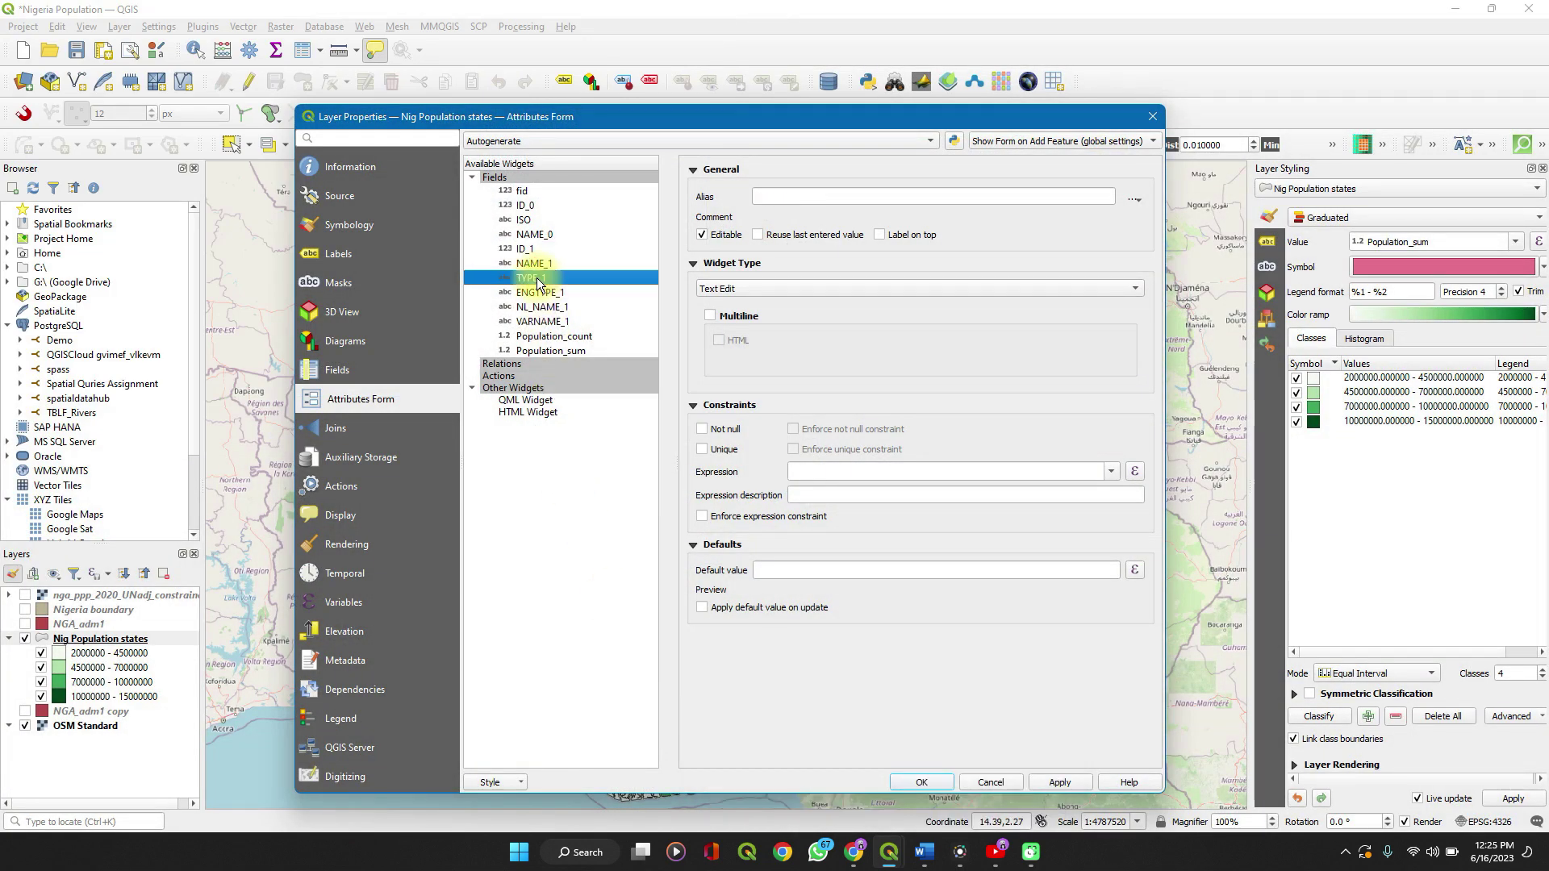
click(718, 291)
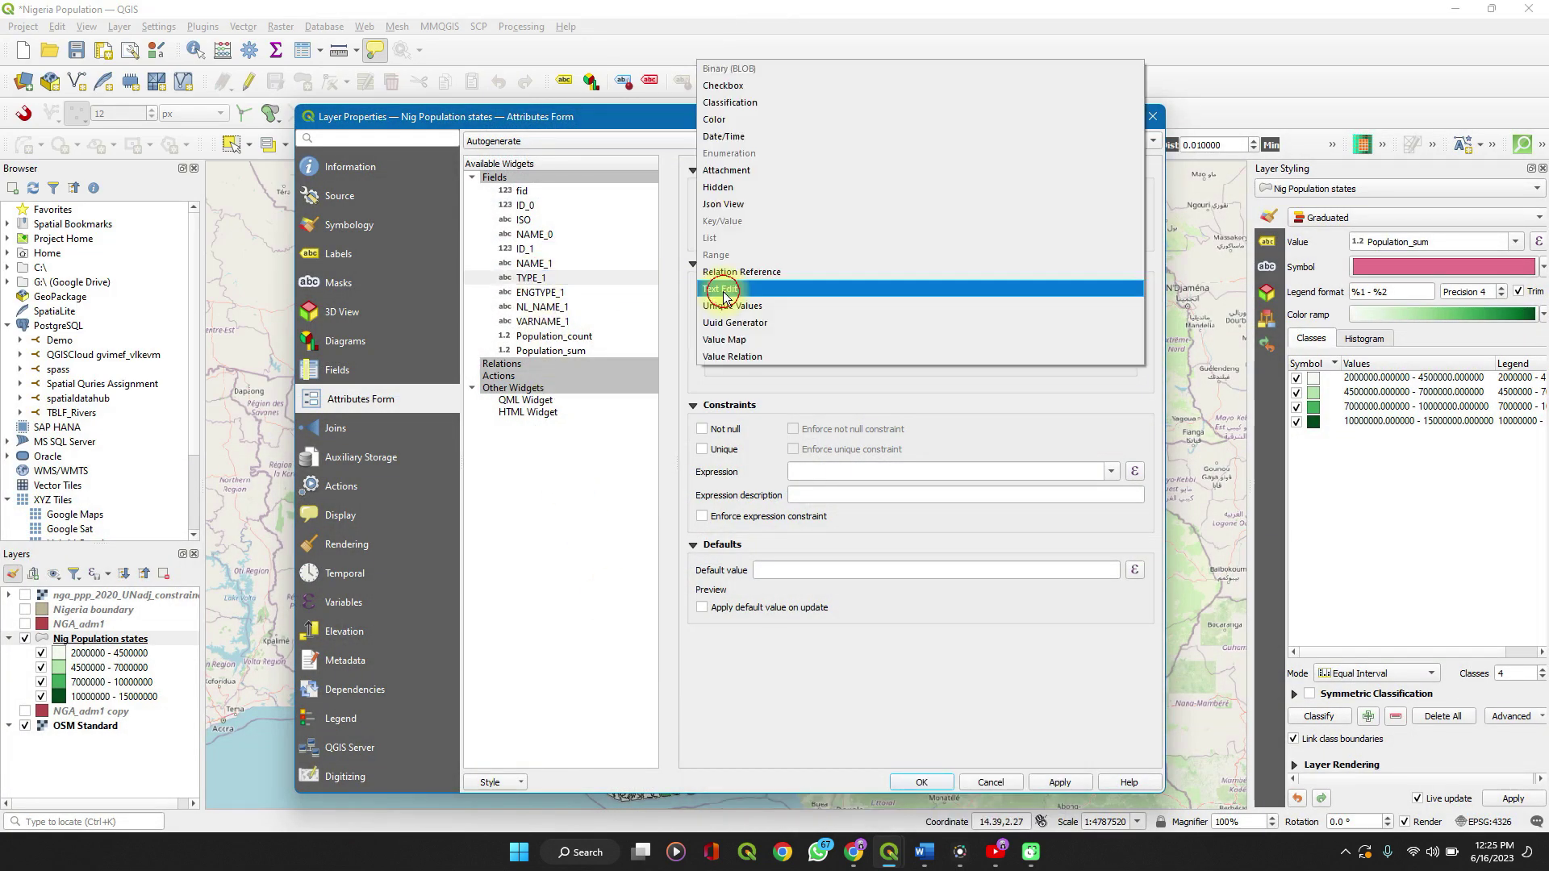
click(719, 187)
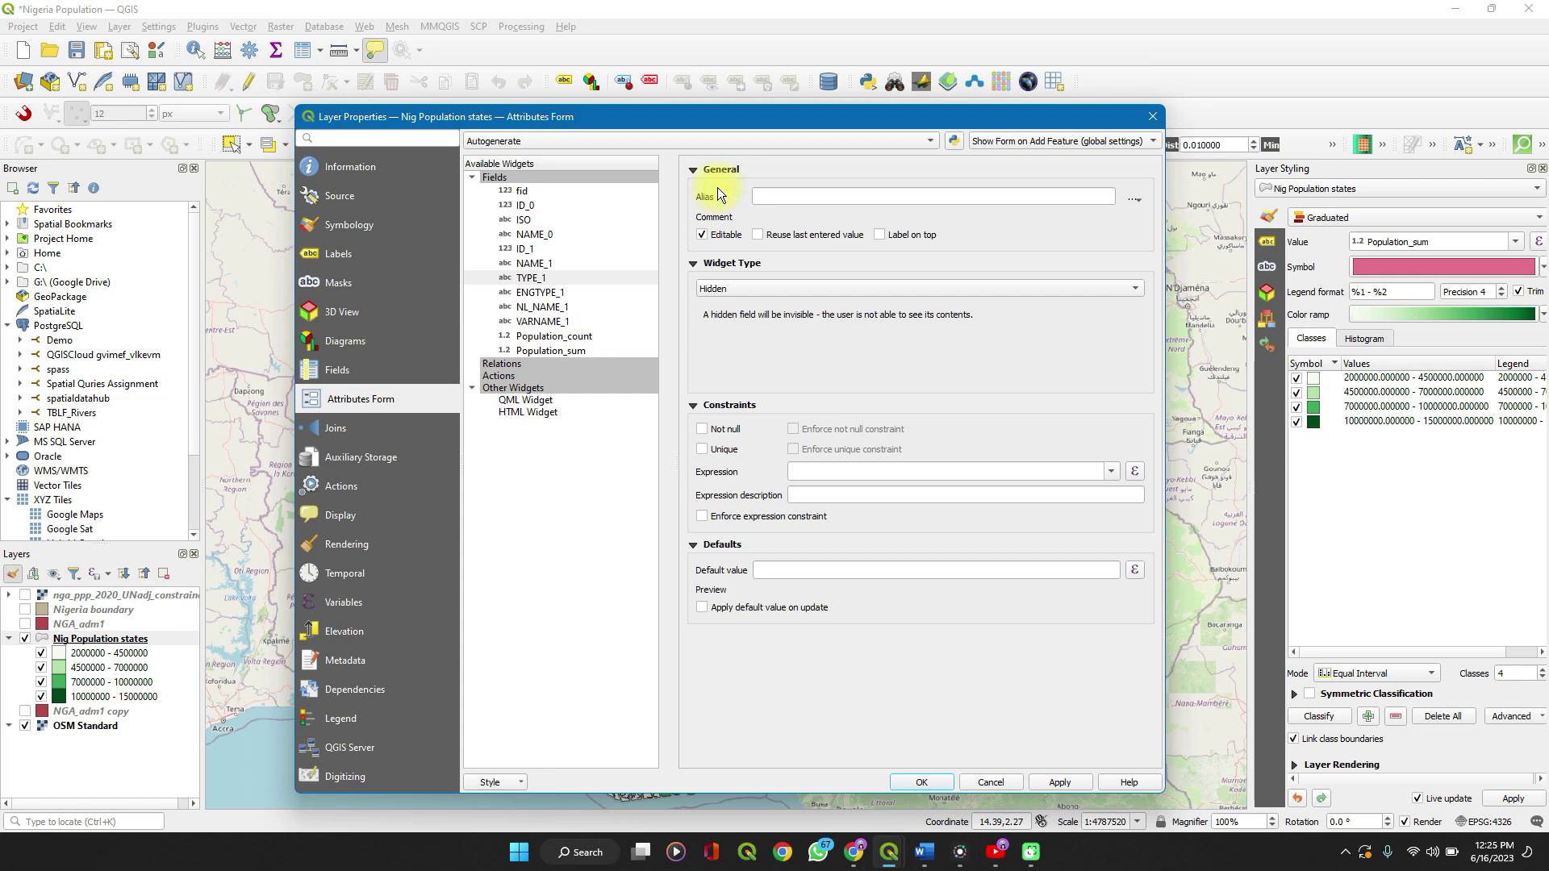
click(1055, 784)
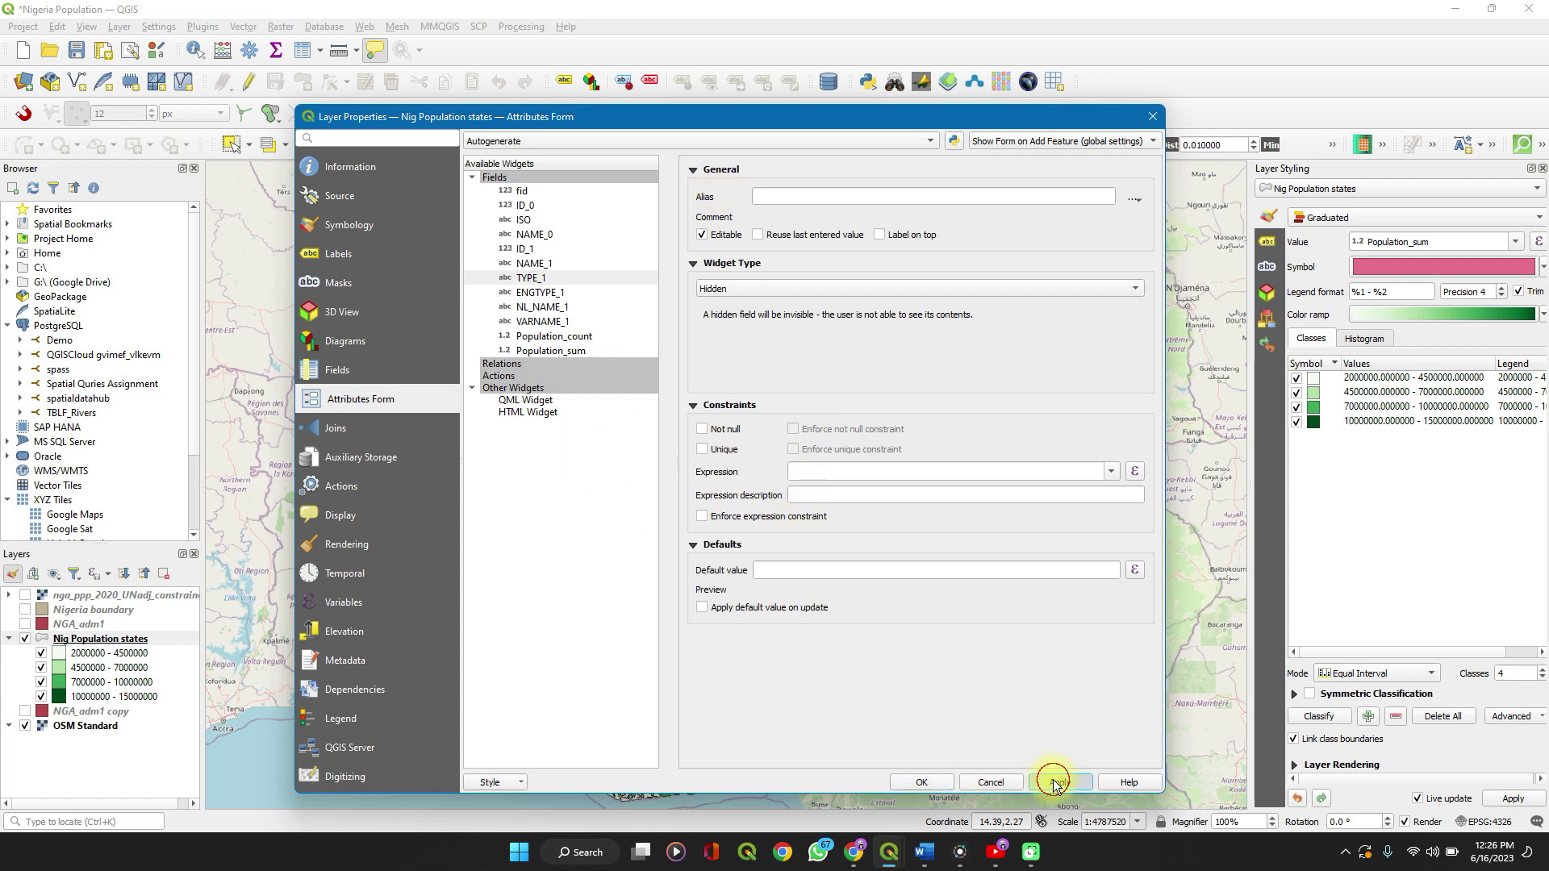
click(931, 781)
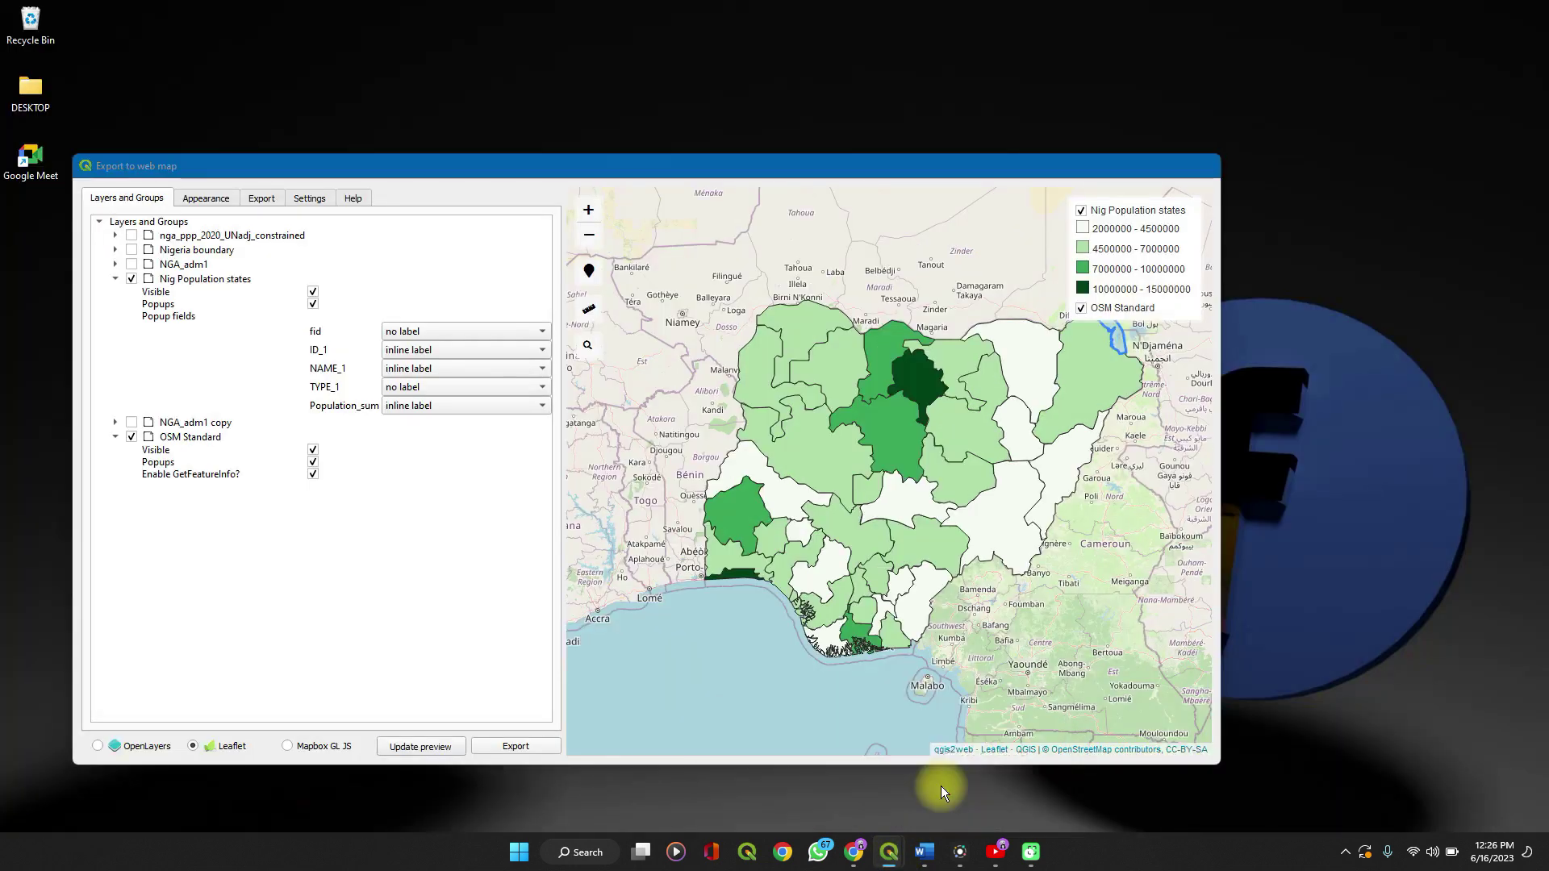
click(940, 786)
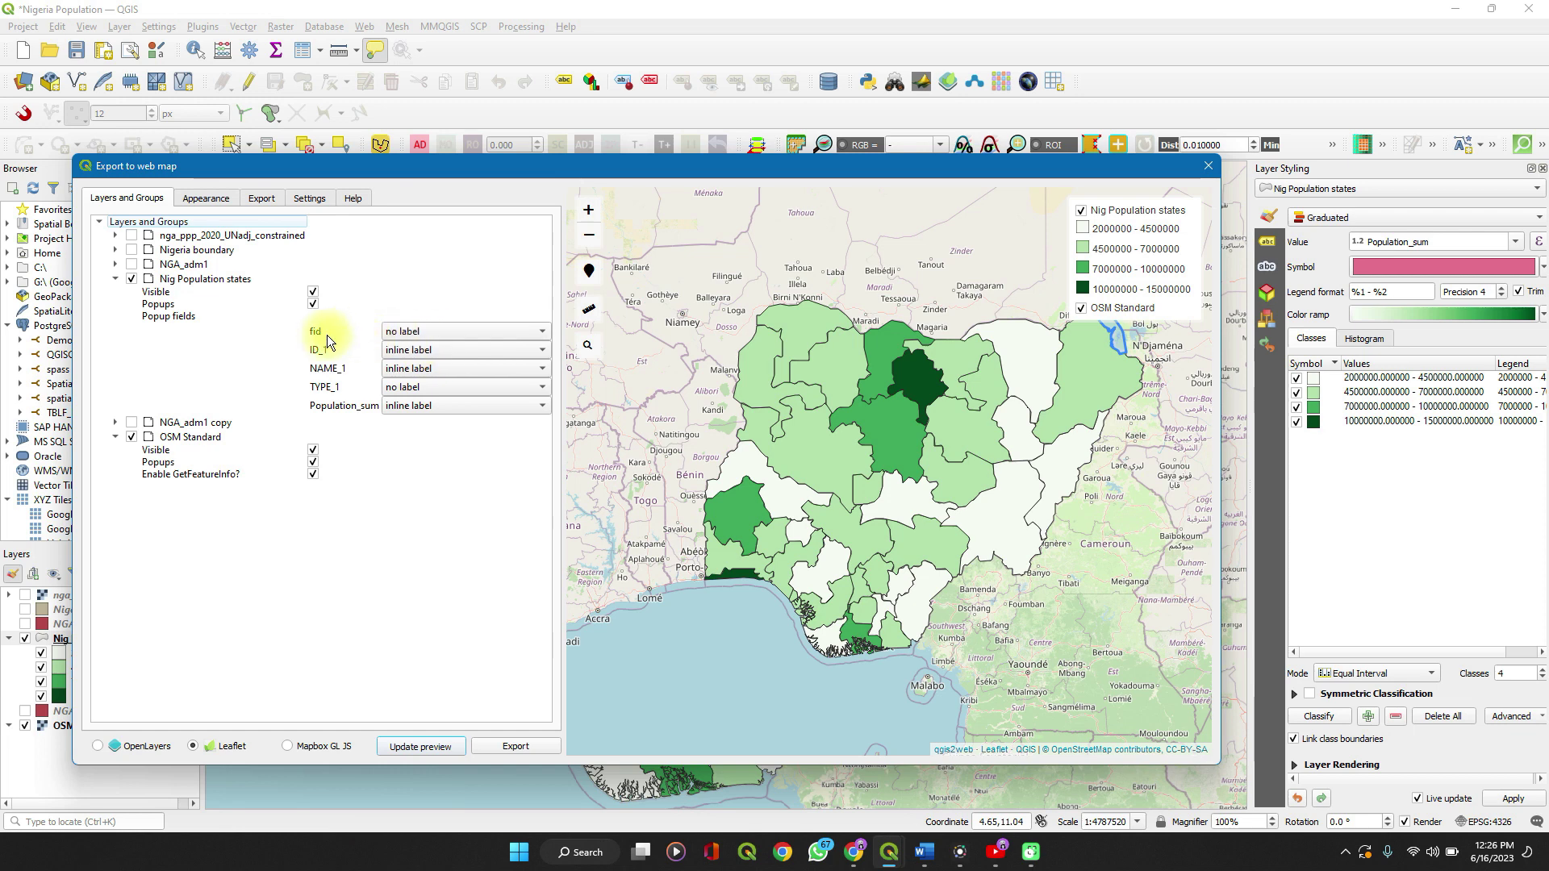
Refresh the preview, close the outdated export dialog, and start a new qgis2web web map
click(394, 749)
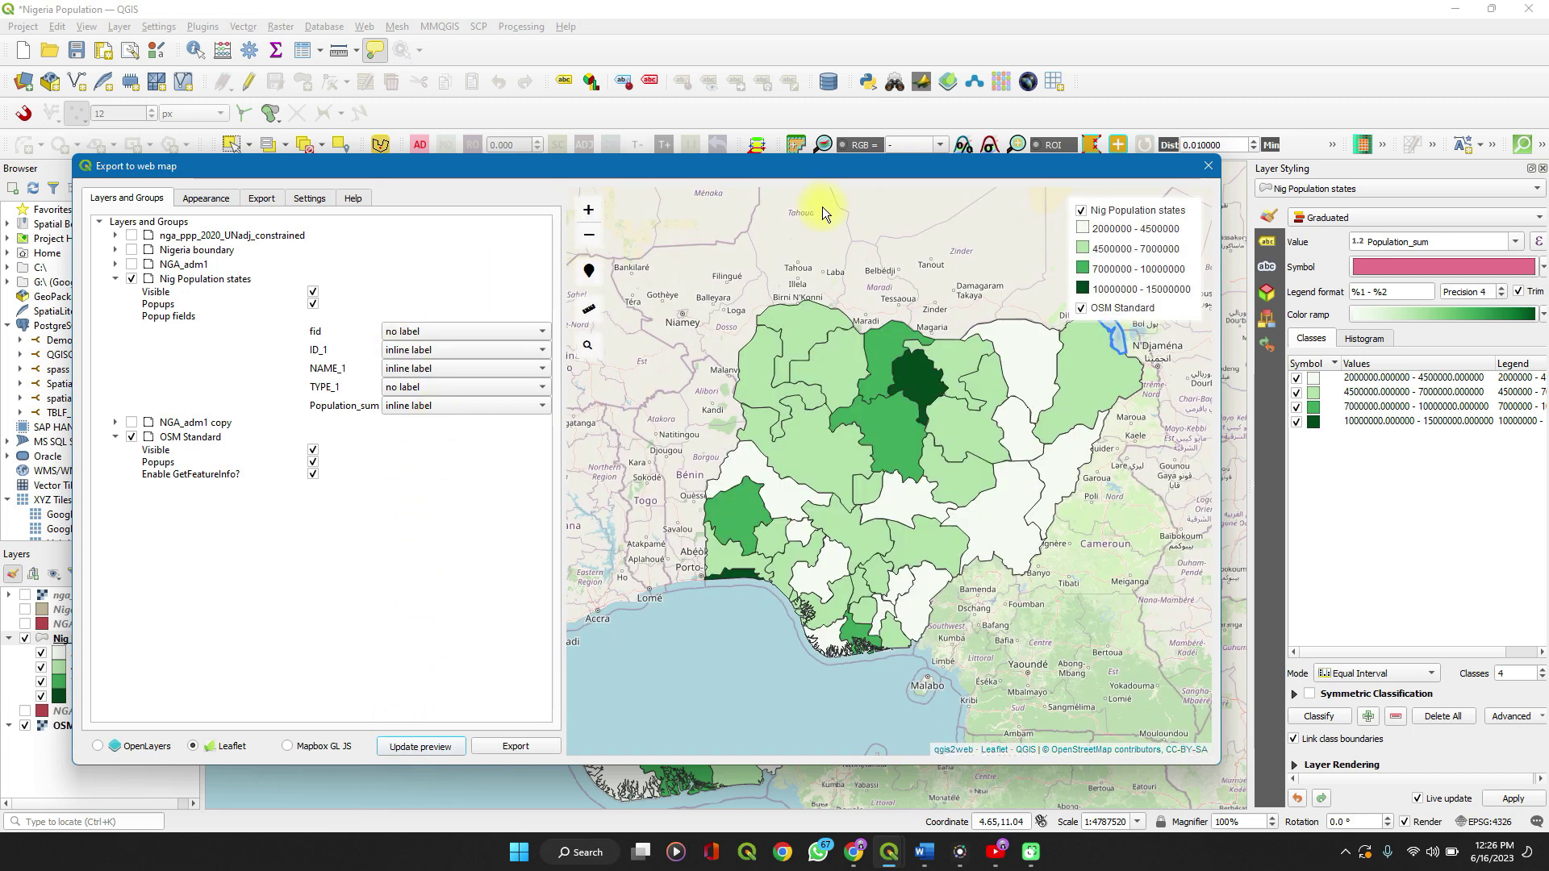
click(1202, 167)
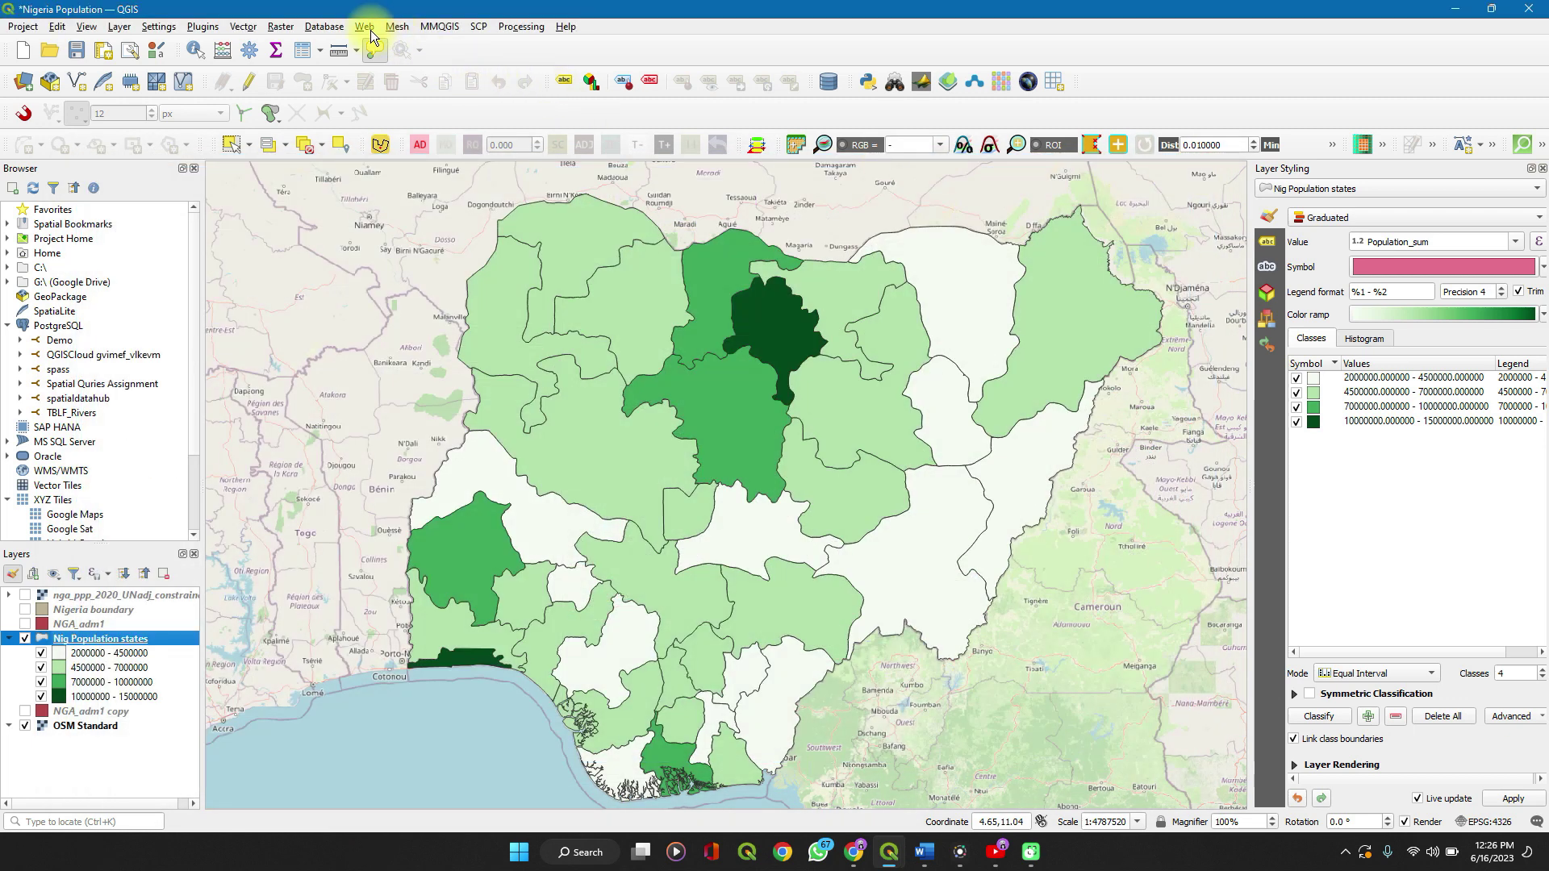
click(366, 26)
mouse_move(484, 44)
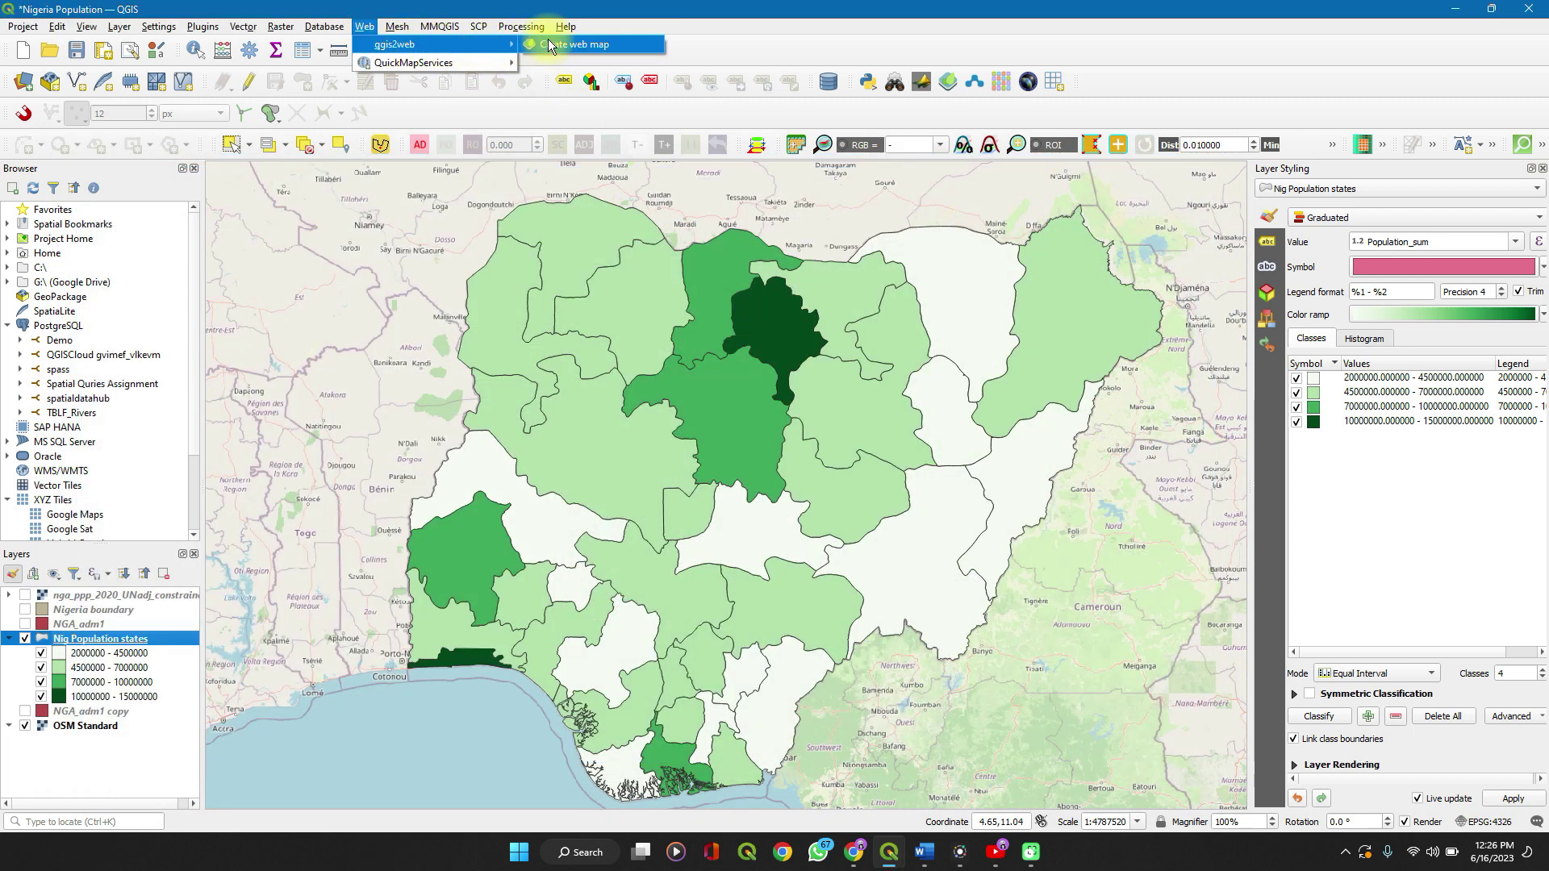
click(557, 44)
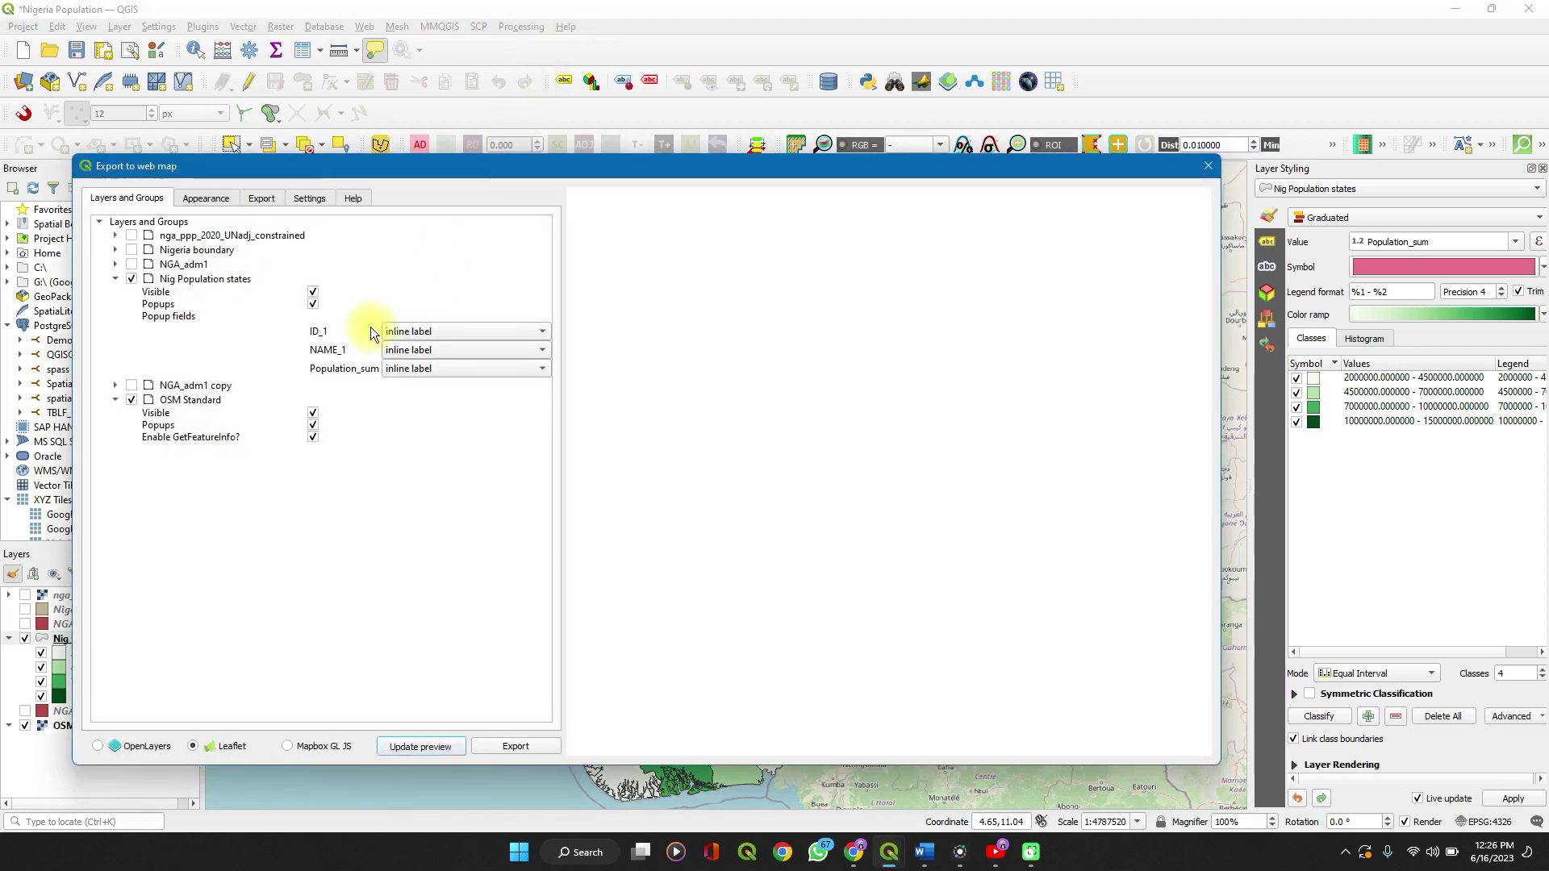
Keep ID_1 as an inline label in the popups and refresh the preview
click(432, 333)
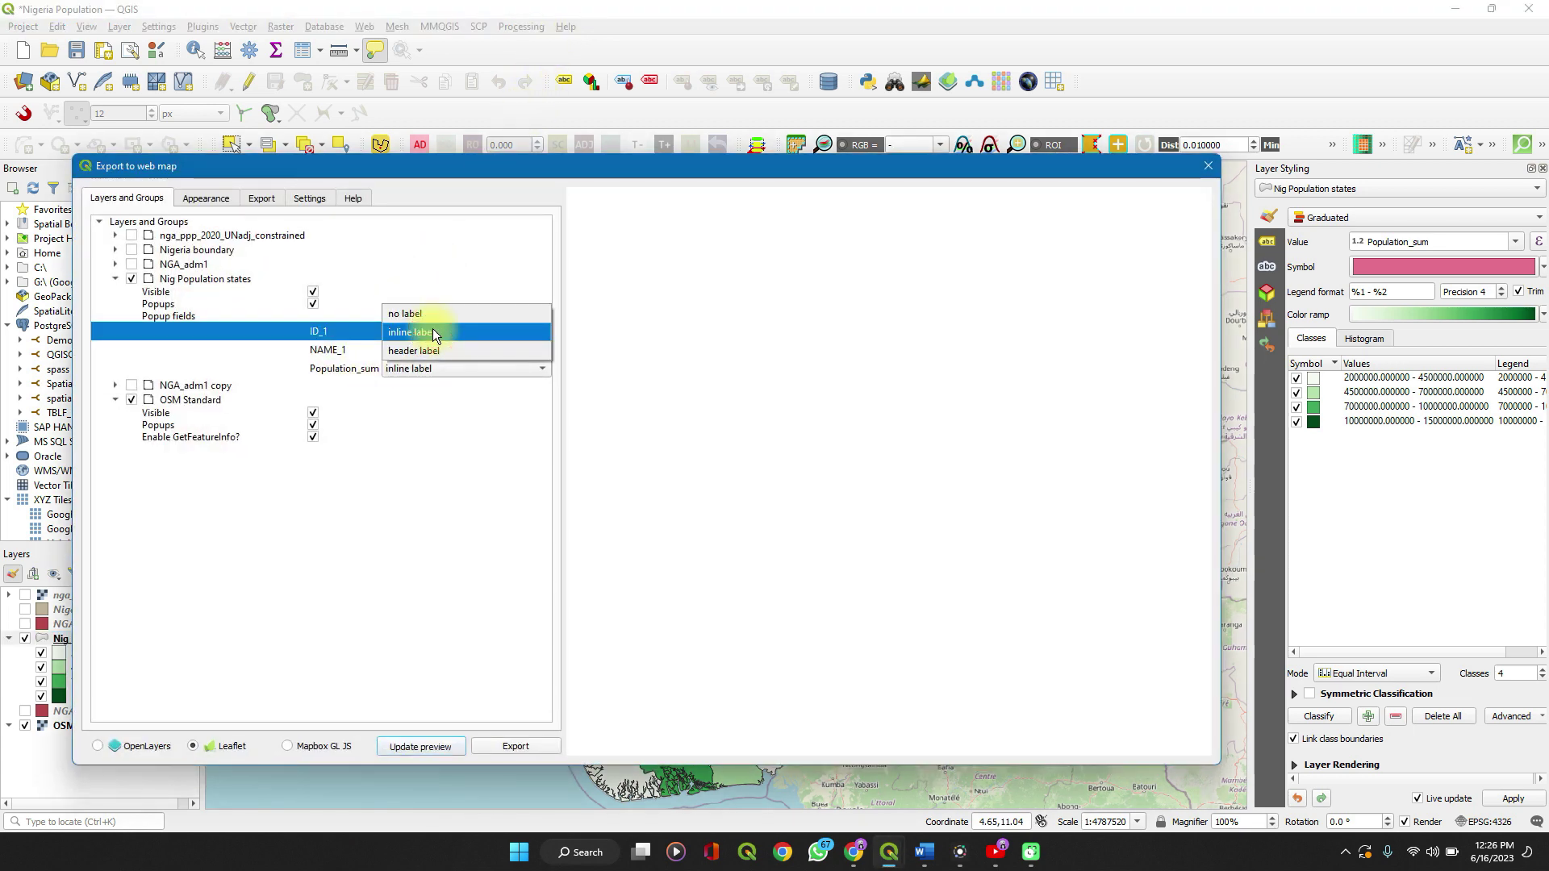
click(432, 332)
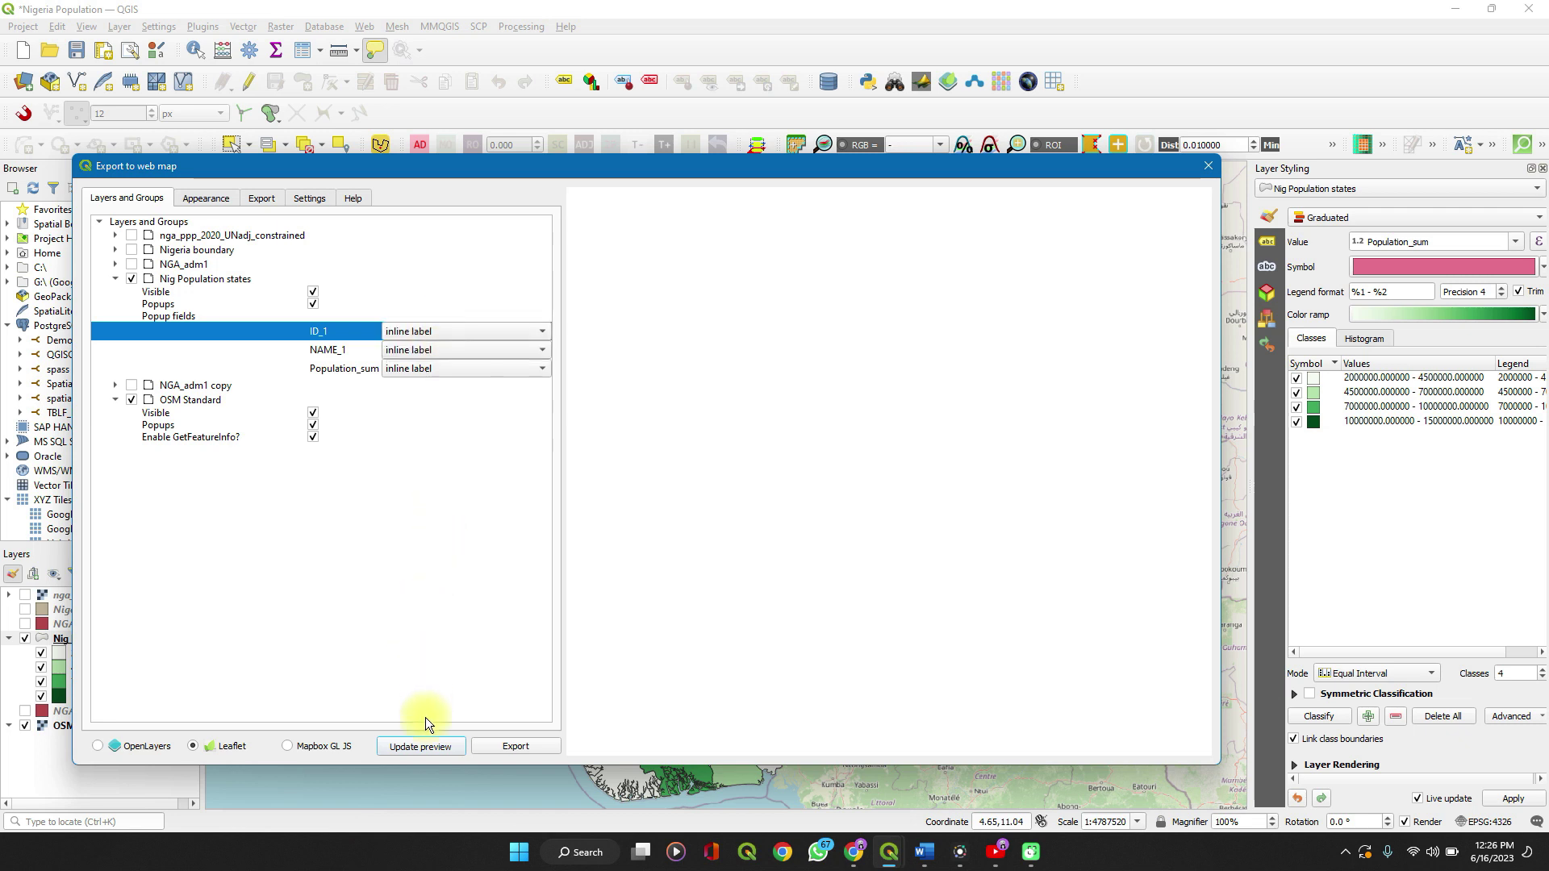
click(428, 744)
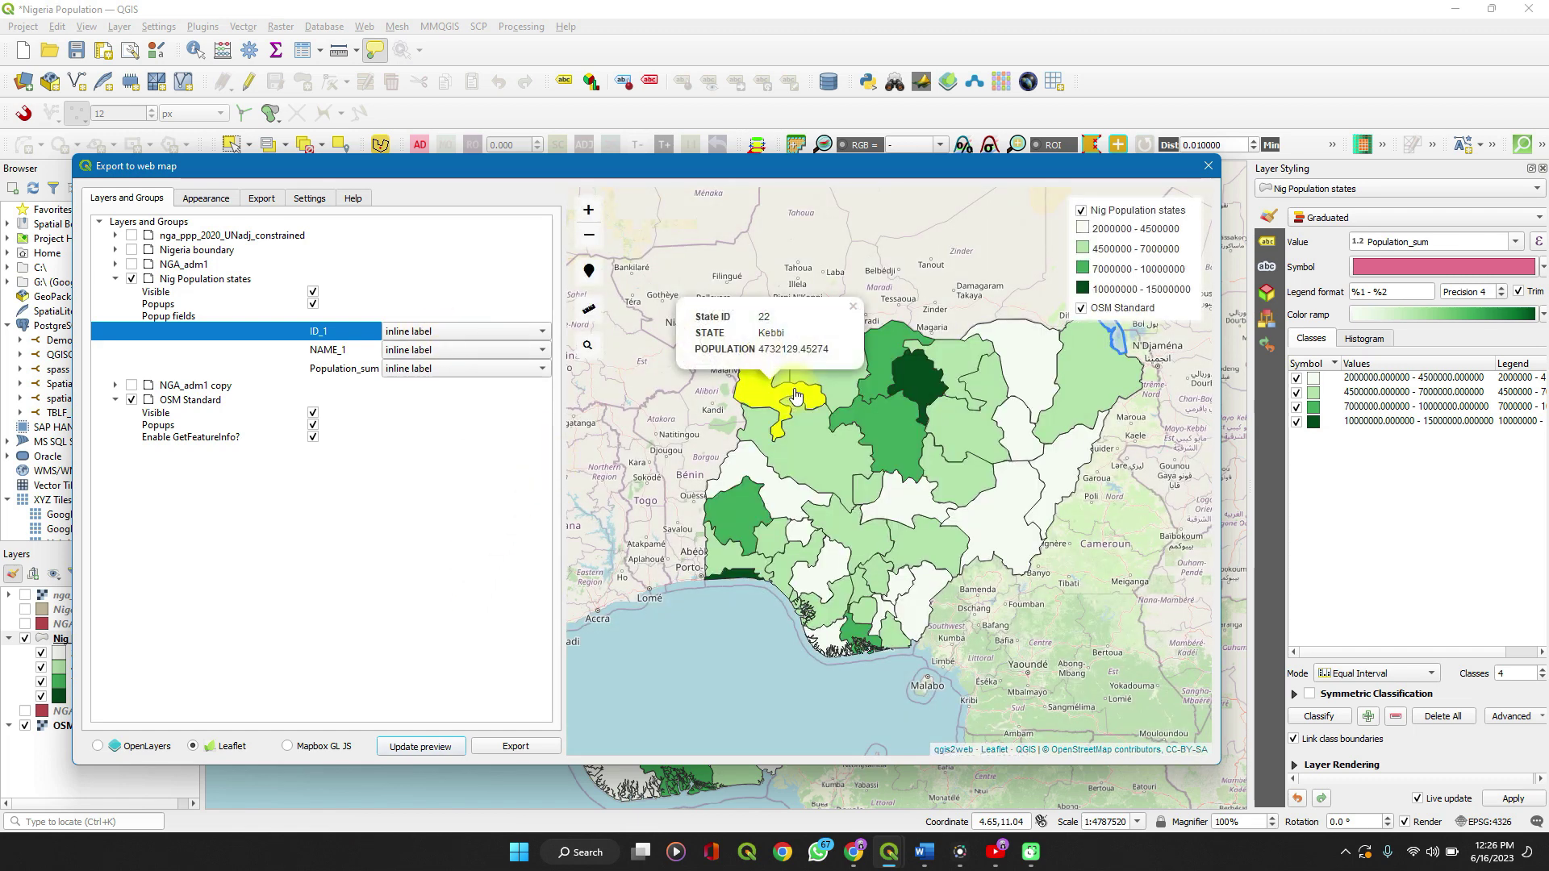
mouse_move(766, 390)
Make NAME_1 the popup header label and update the web map preview
click(473, 344)
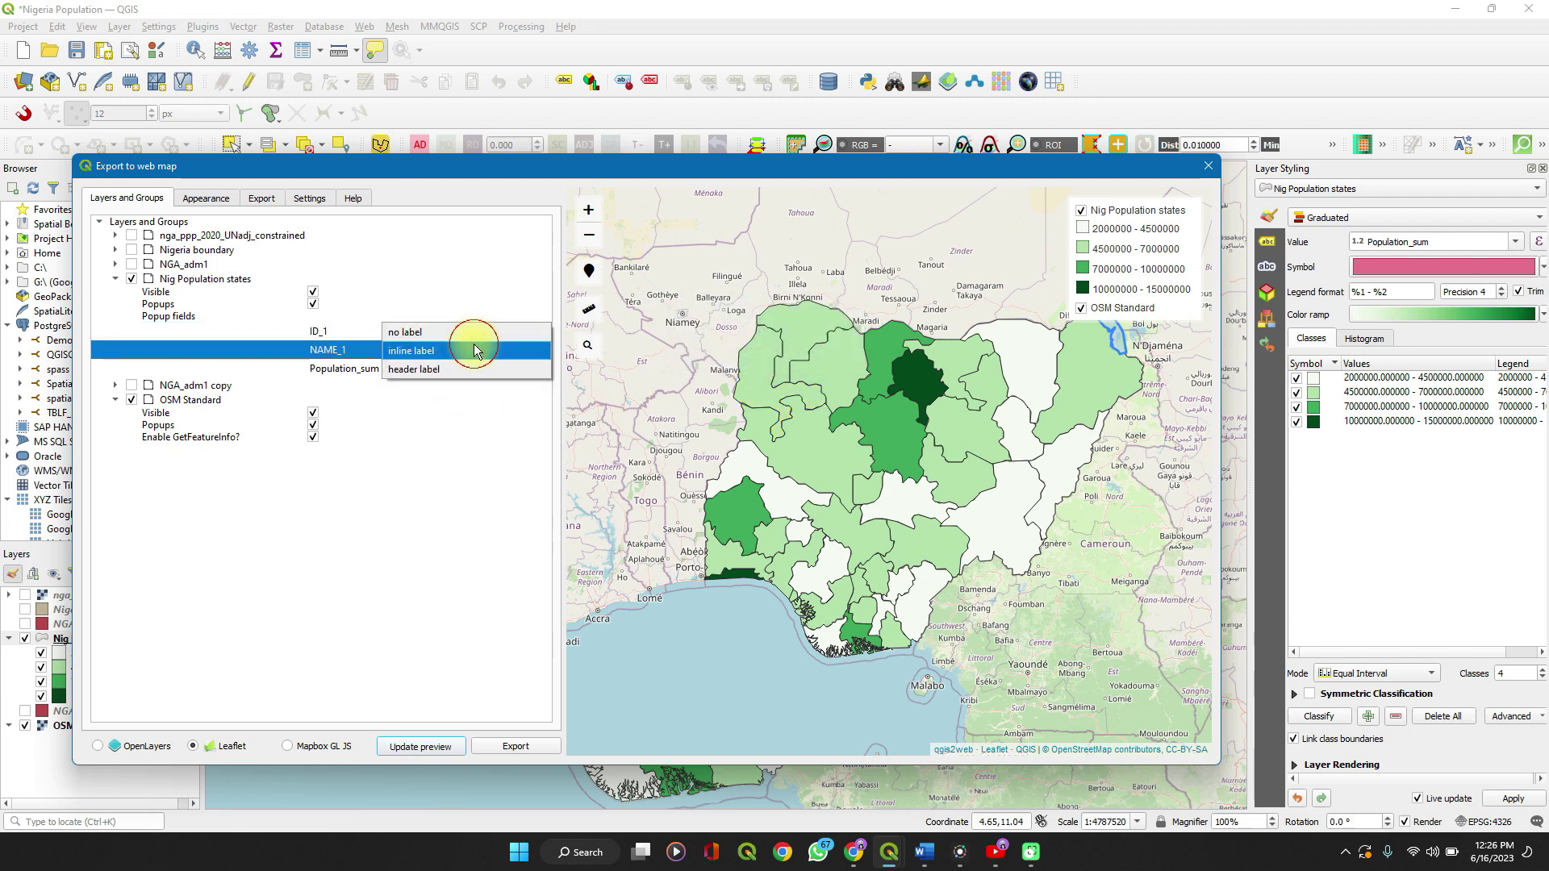
click(432, 364)
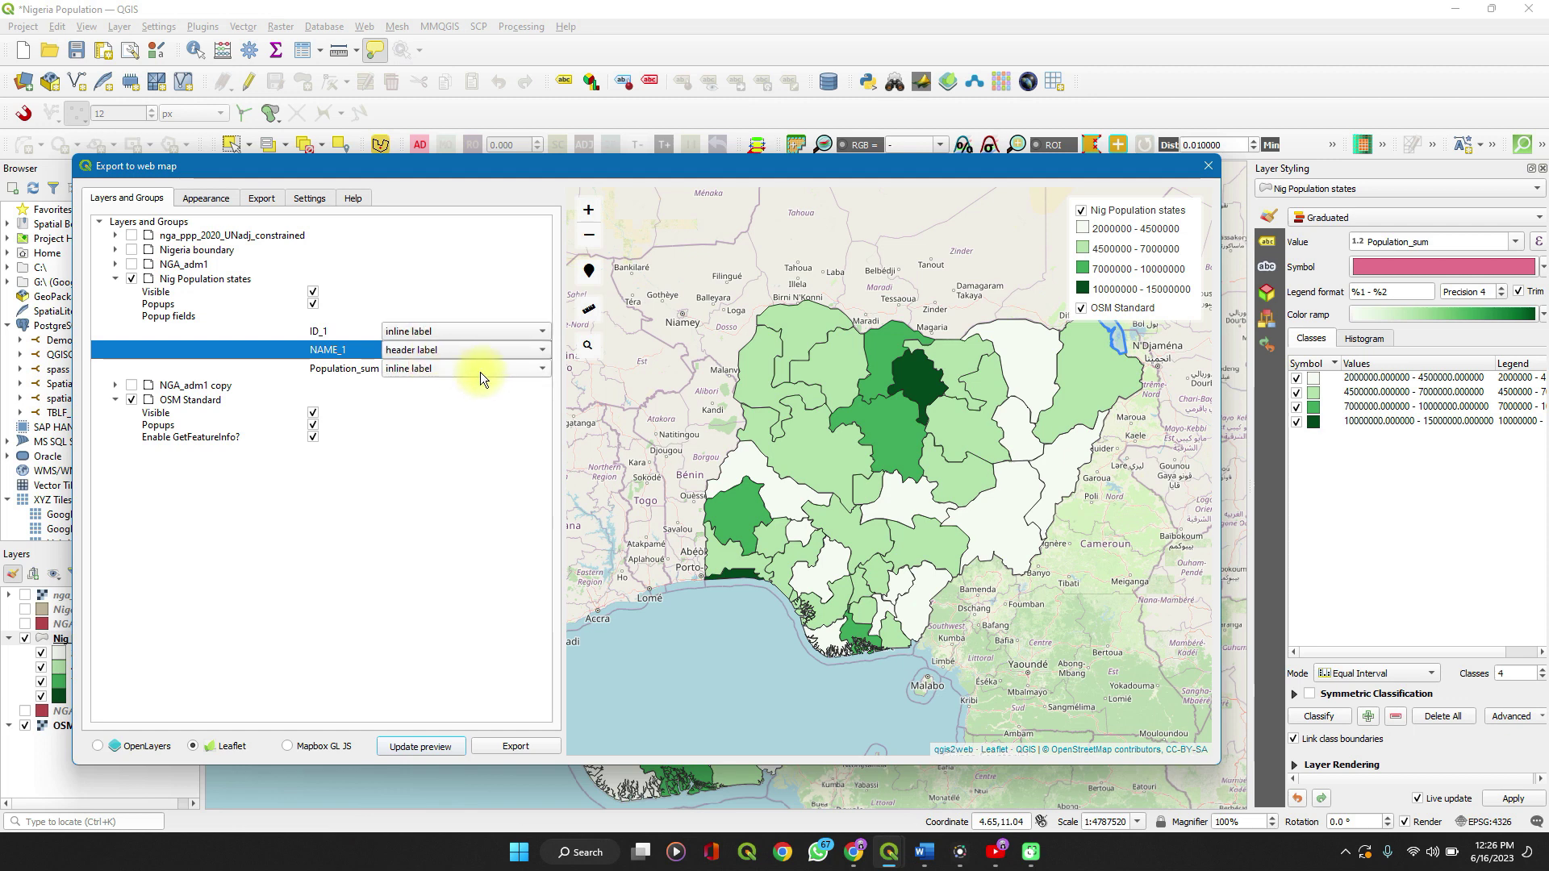
mouse_move(760, 384)
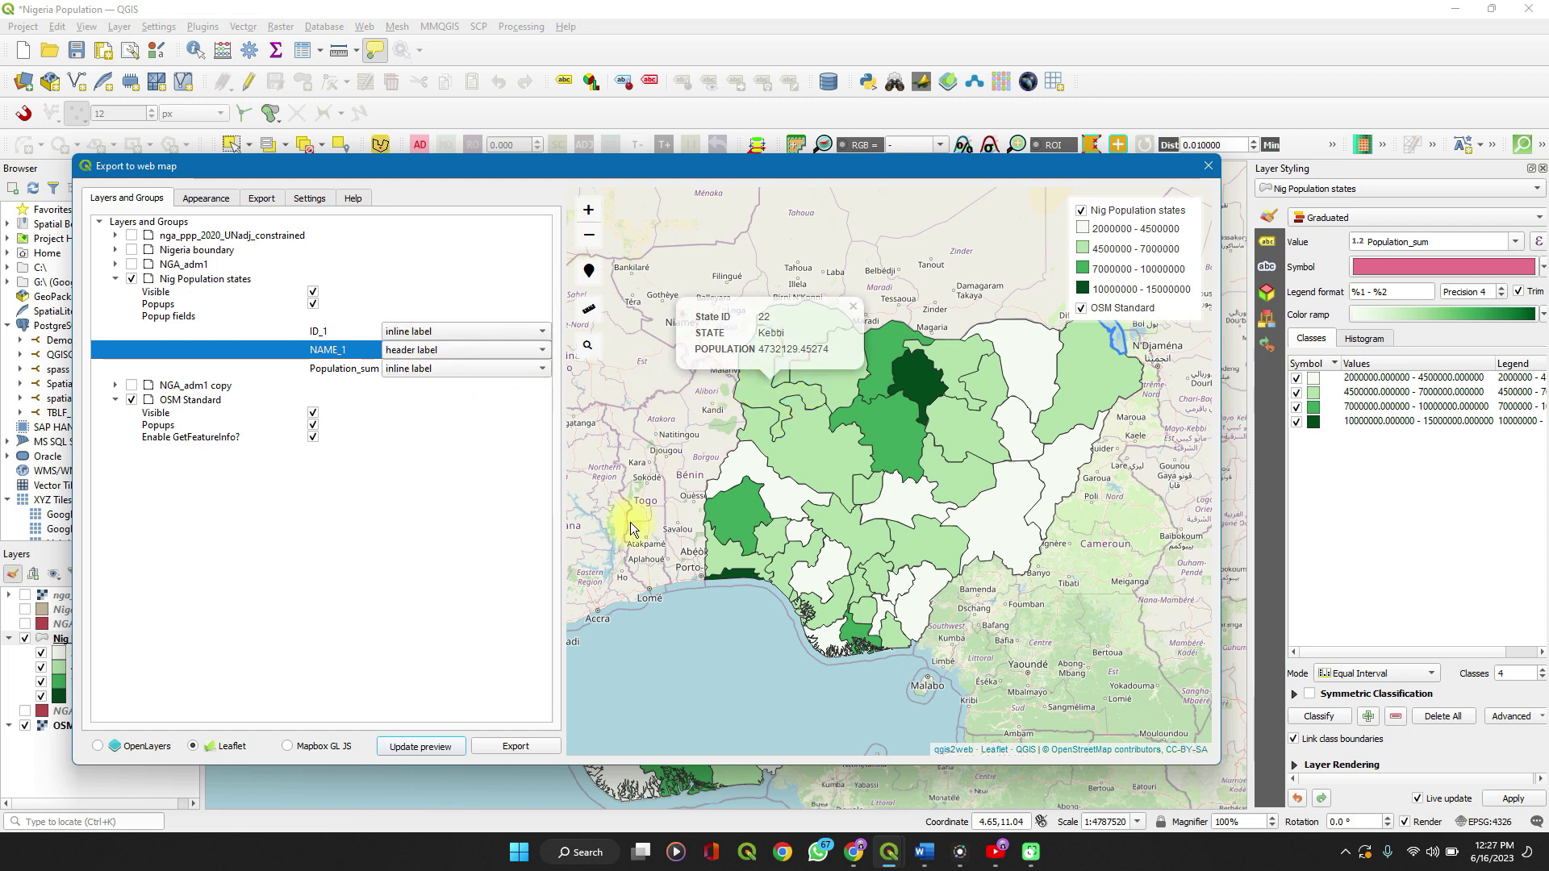
click(416, 746)
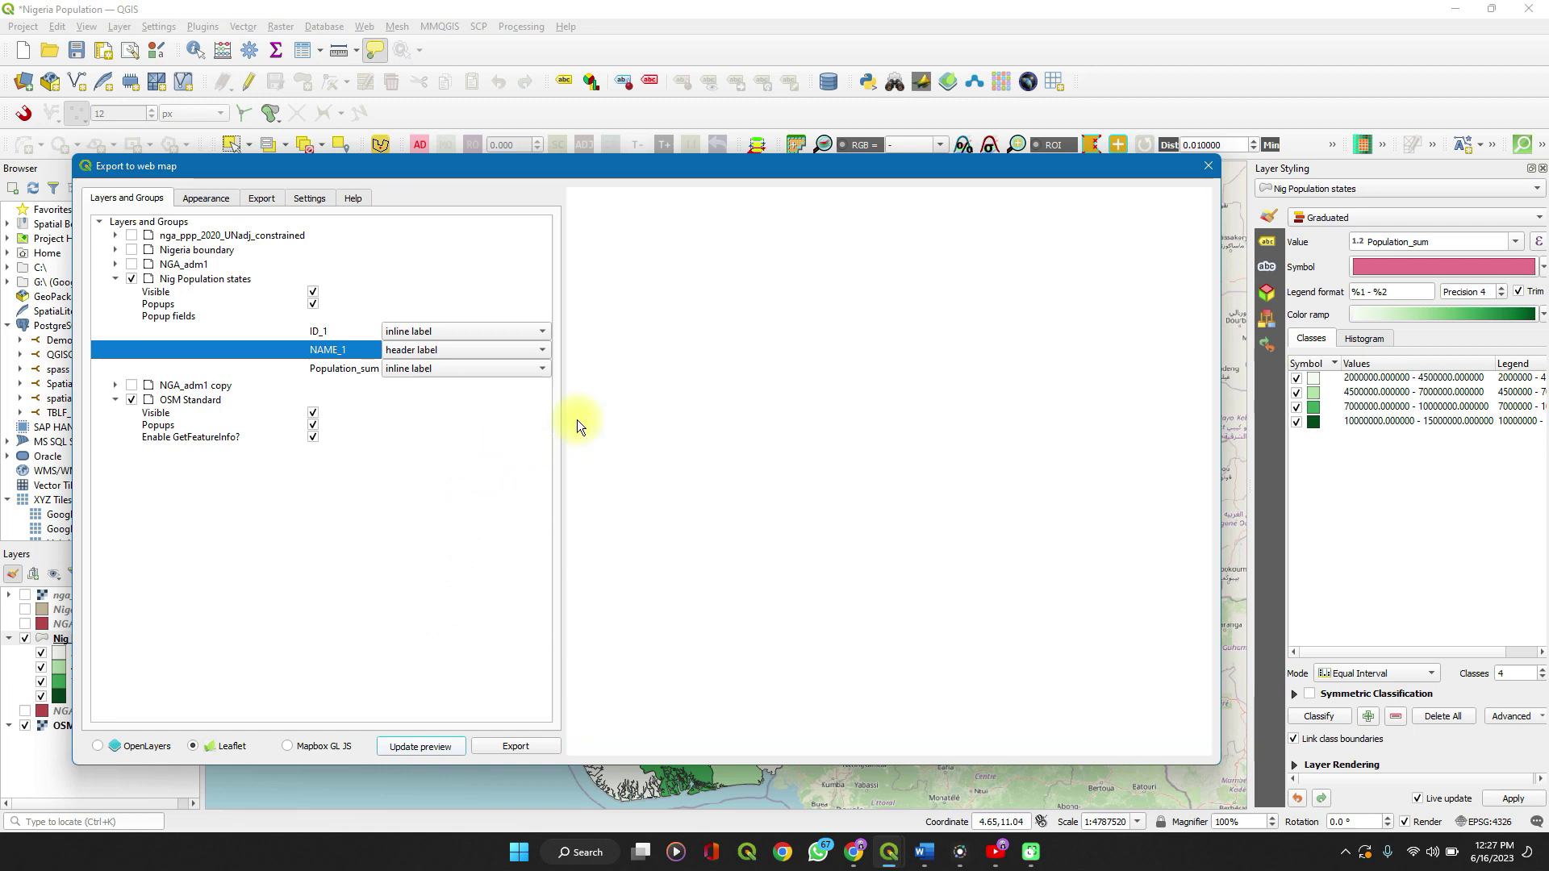
Open Kebbi's popup on the preview to check the state-name heading, then close it
mouse_move(752, 393)
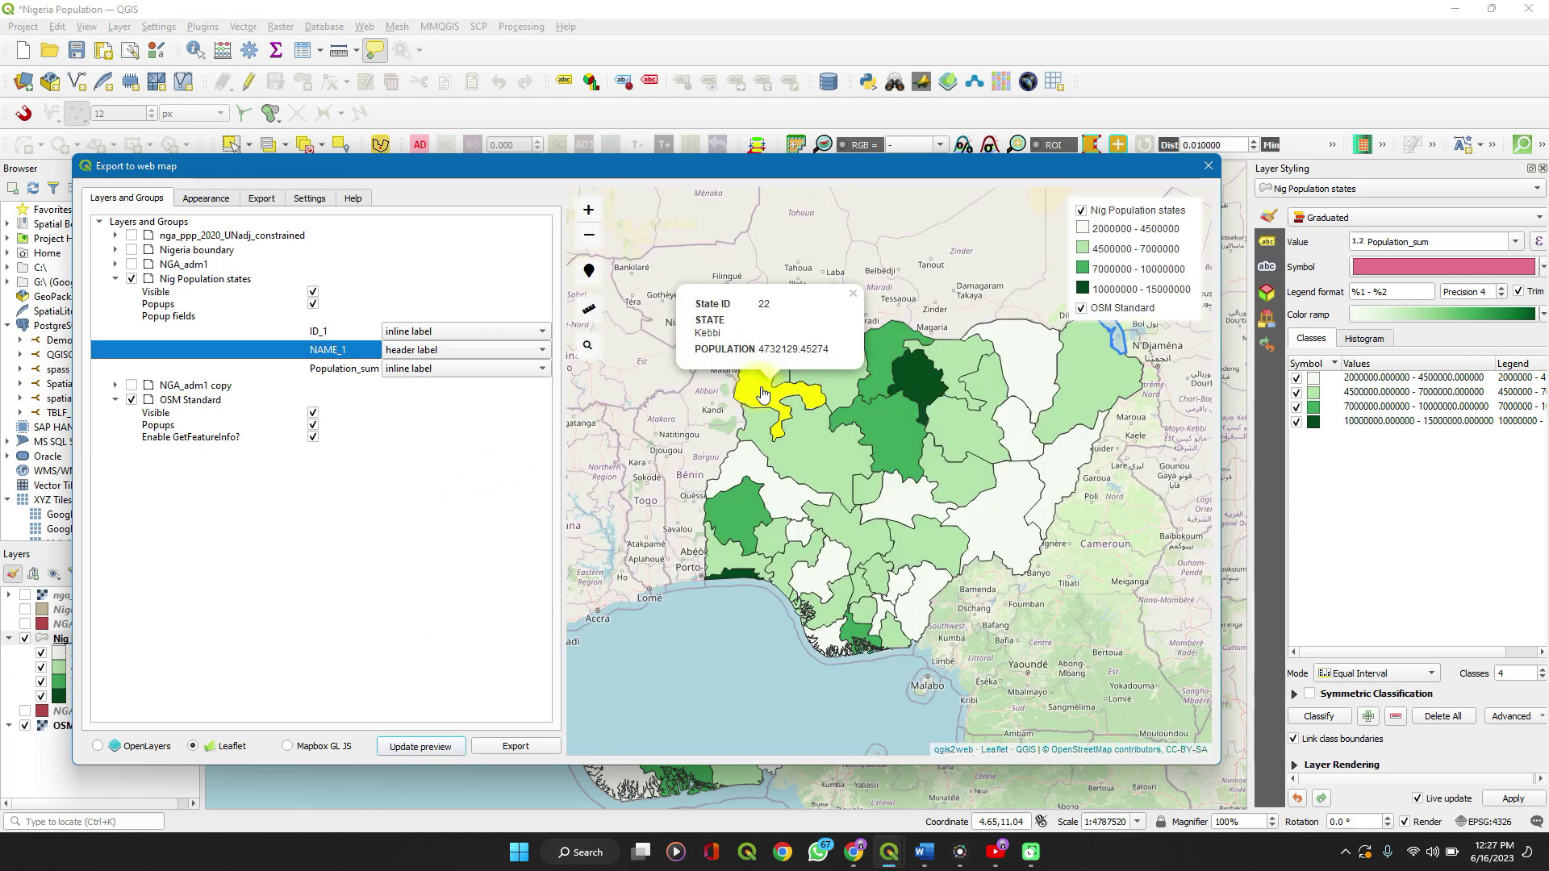
click(755, 381)
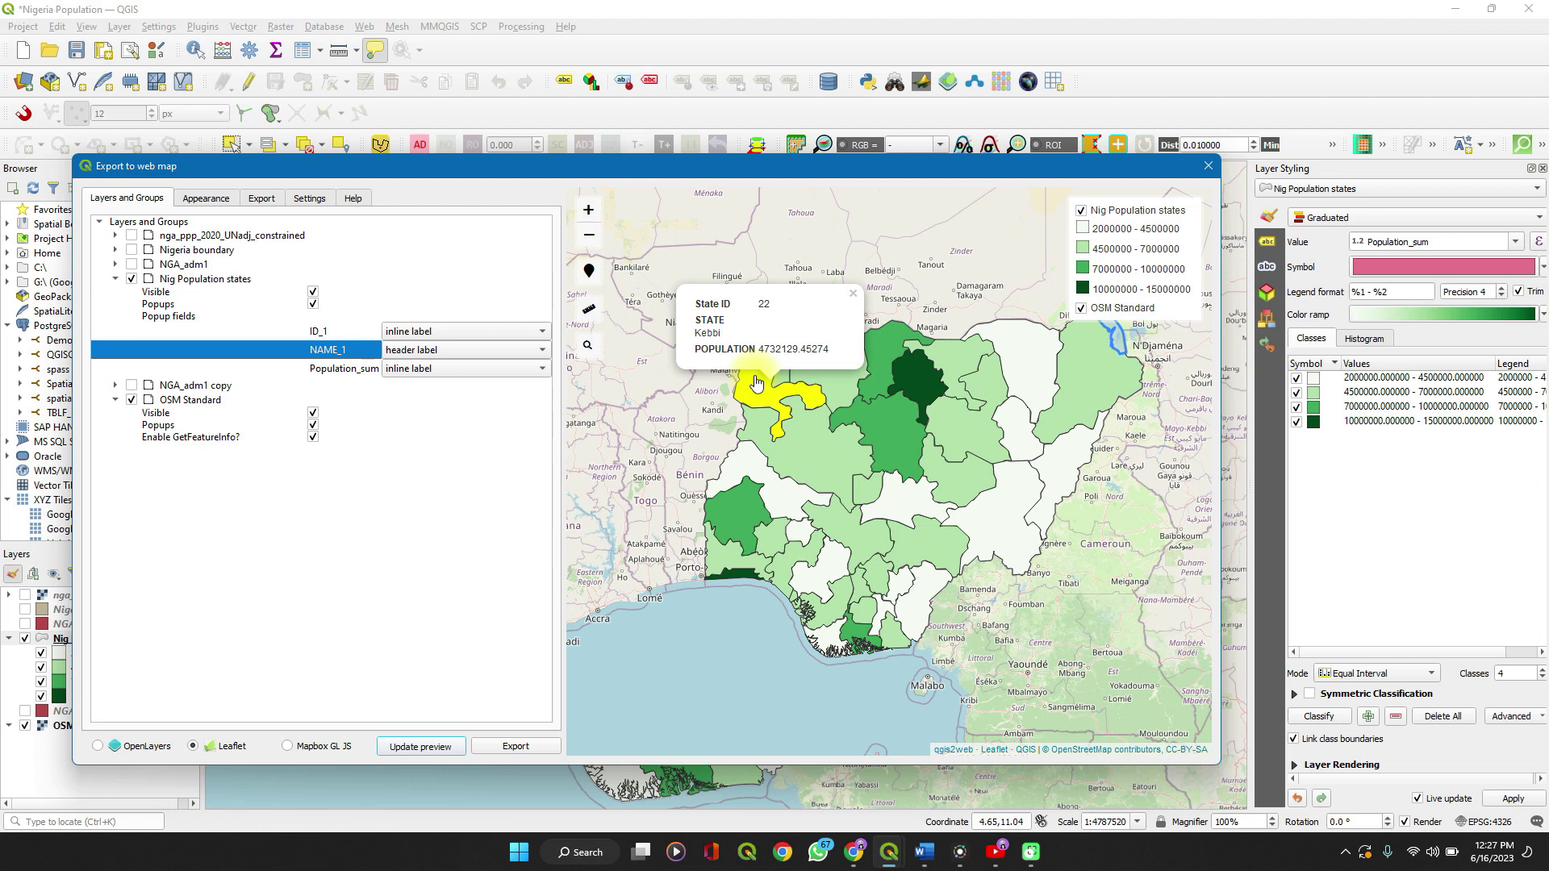
click(787, 363)
click(758, 379)
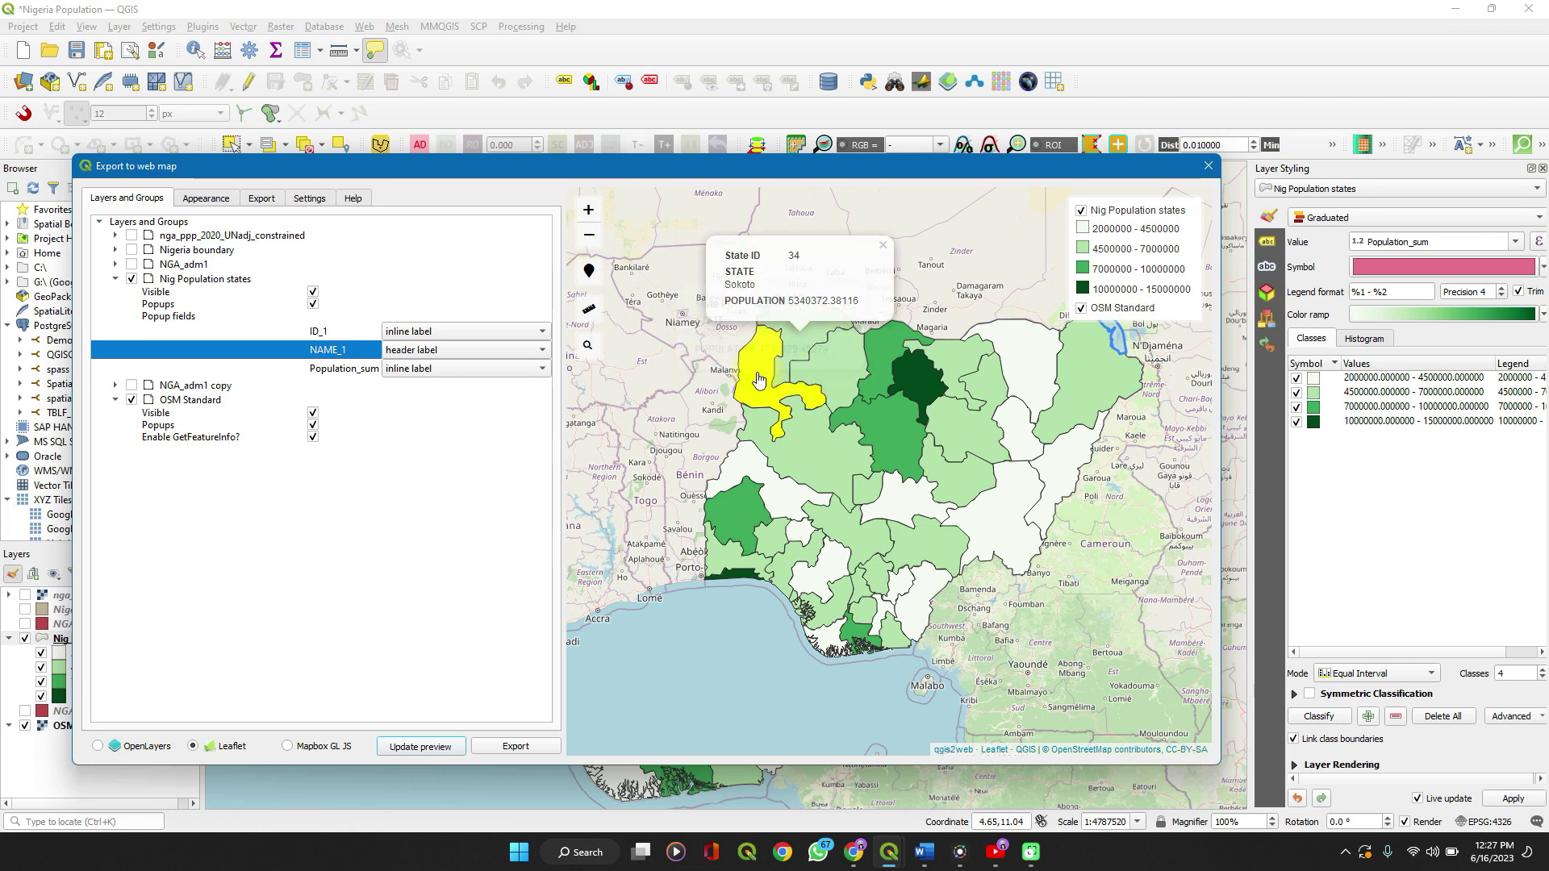
click(602, 384)
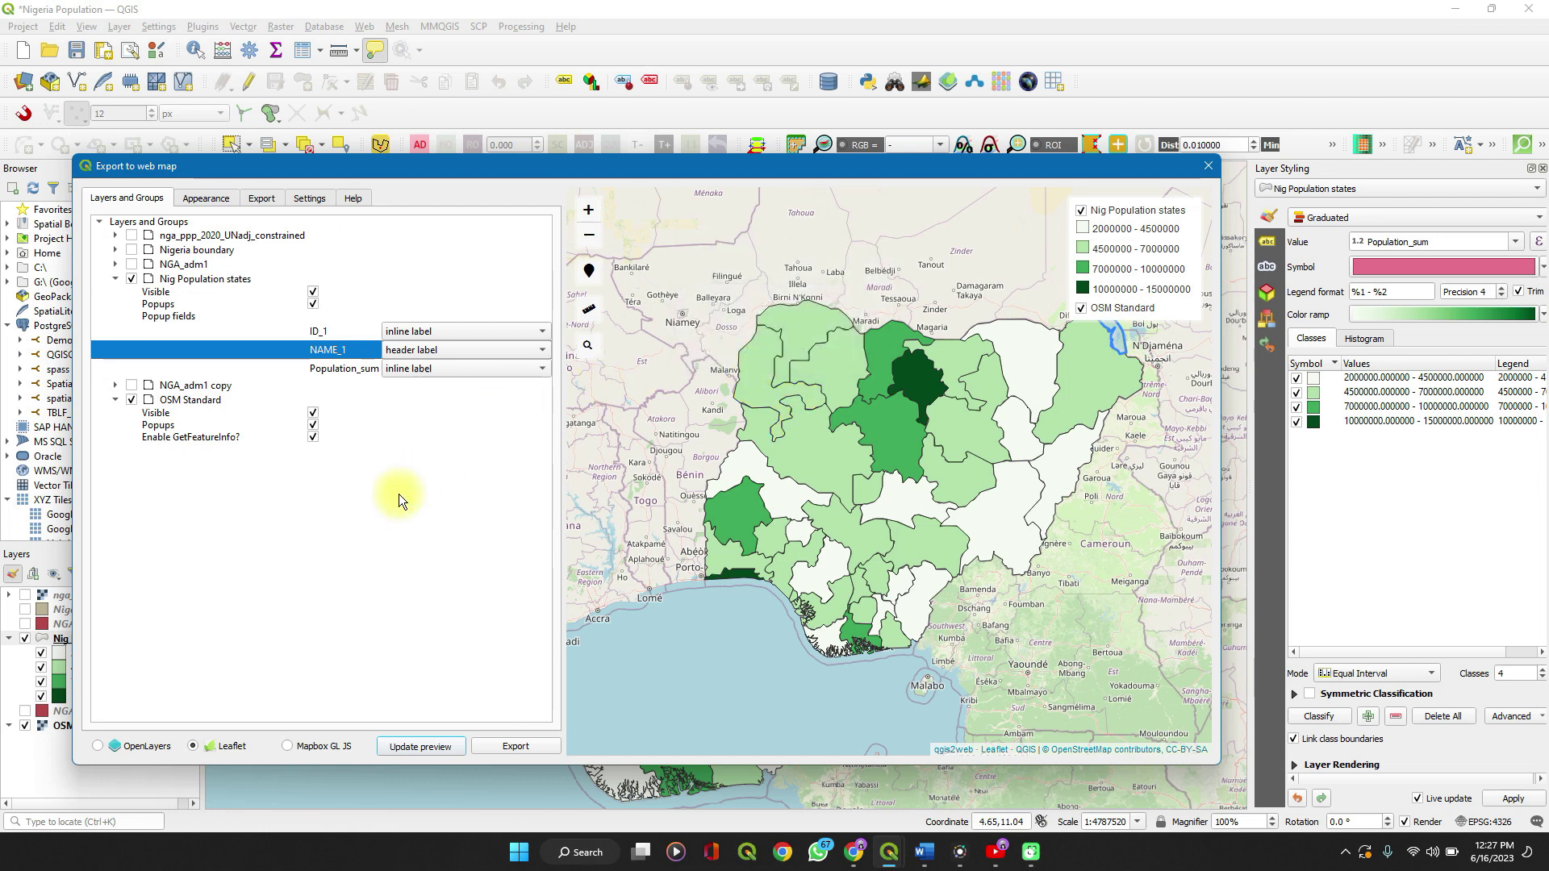
On the Appearance settings, put the abstract in the lower right and enable address search
click(195, 202)
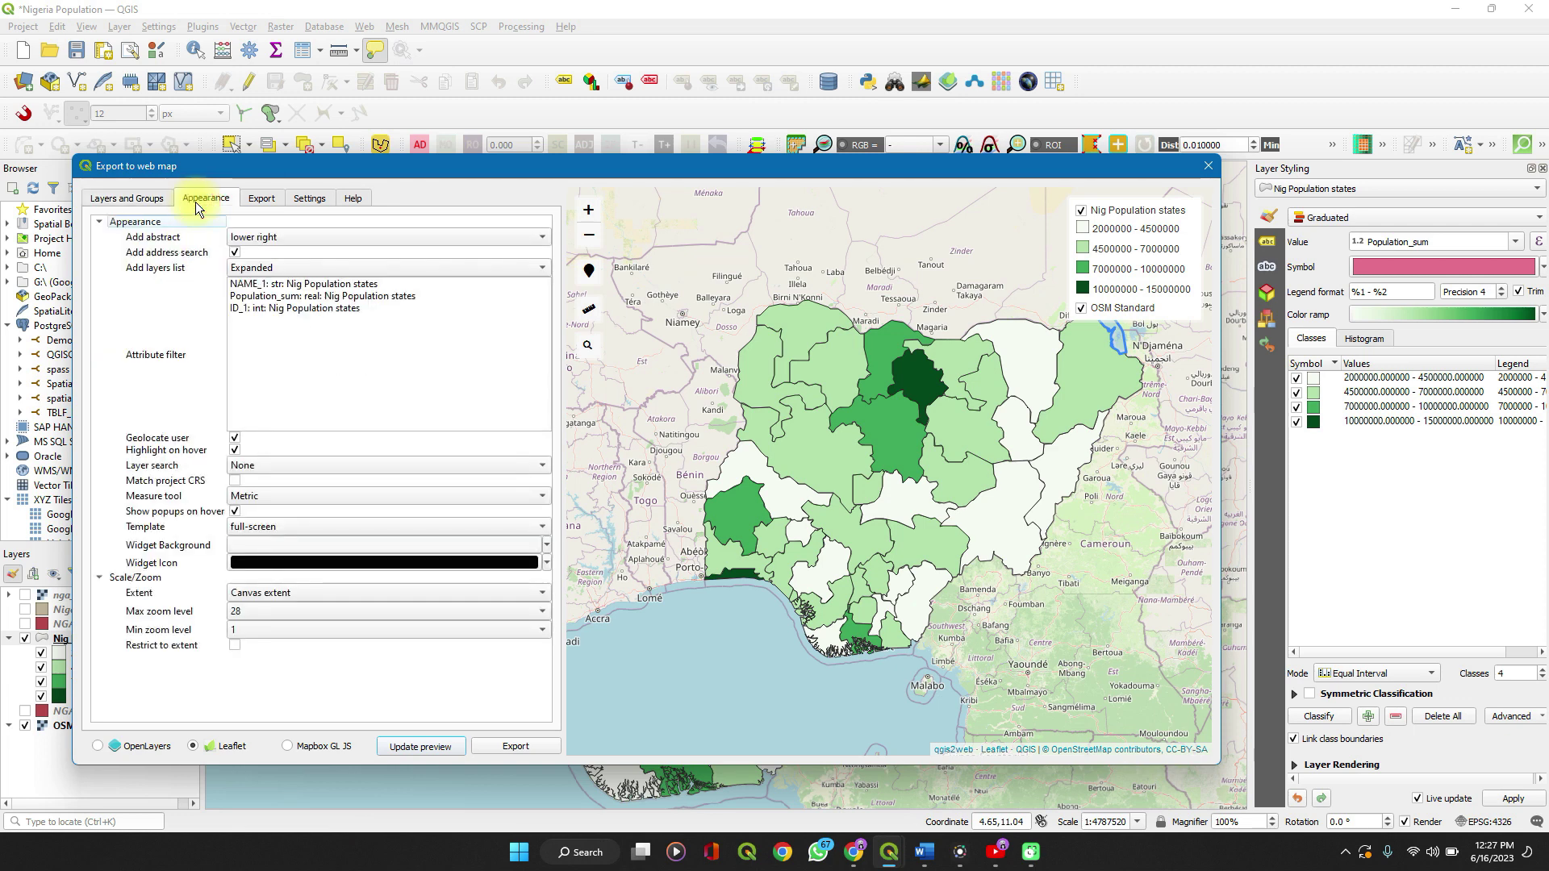
click(276, 241)
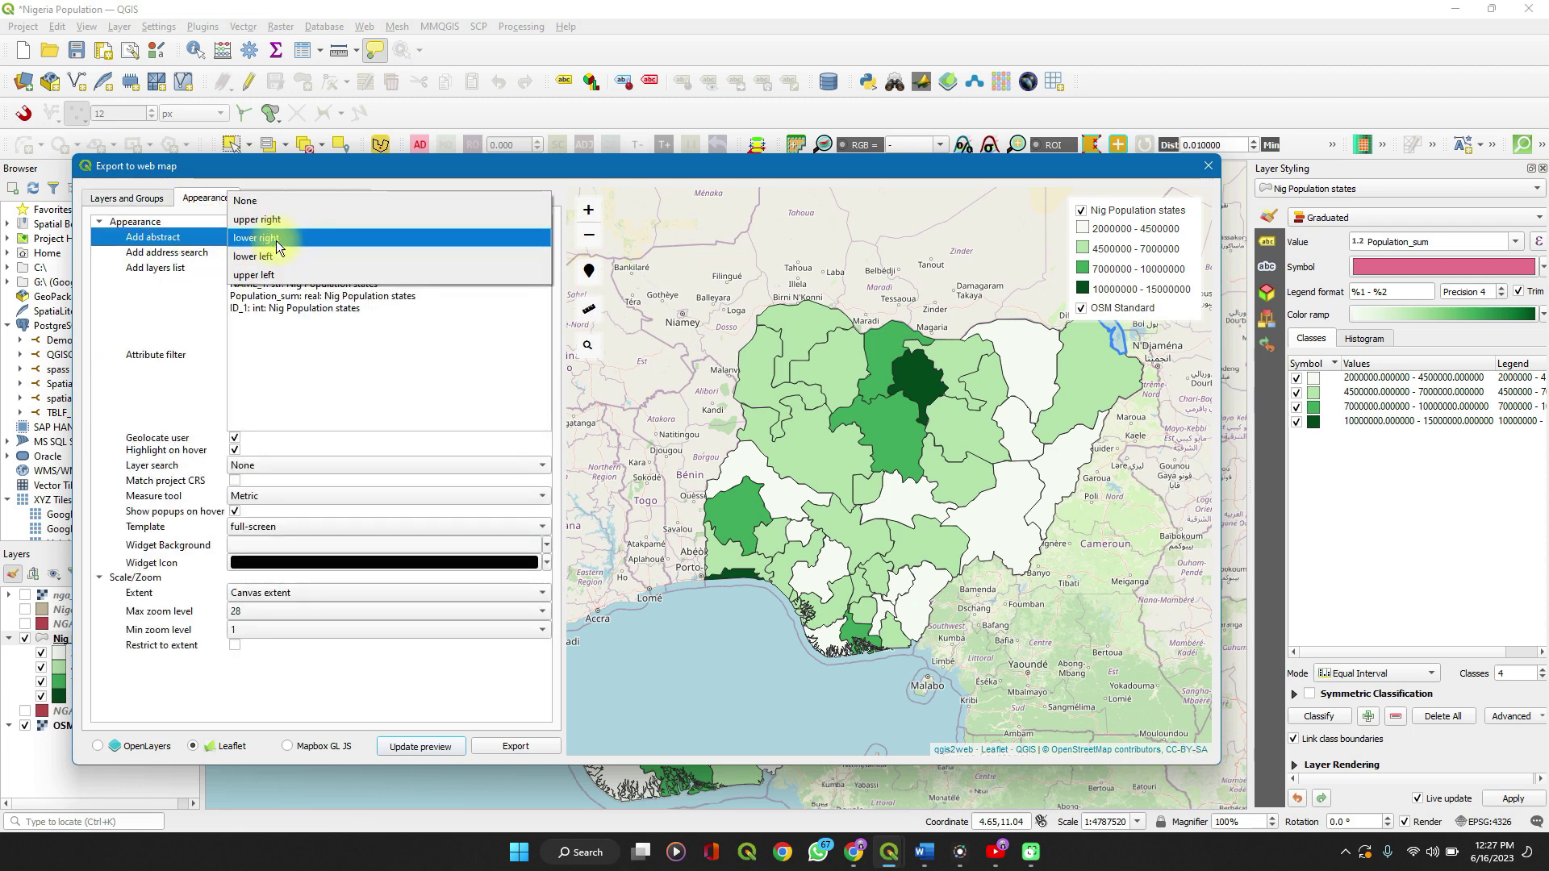
click(276, 240)
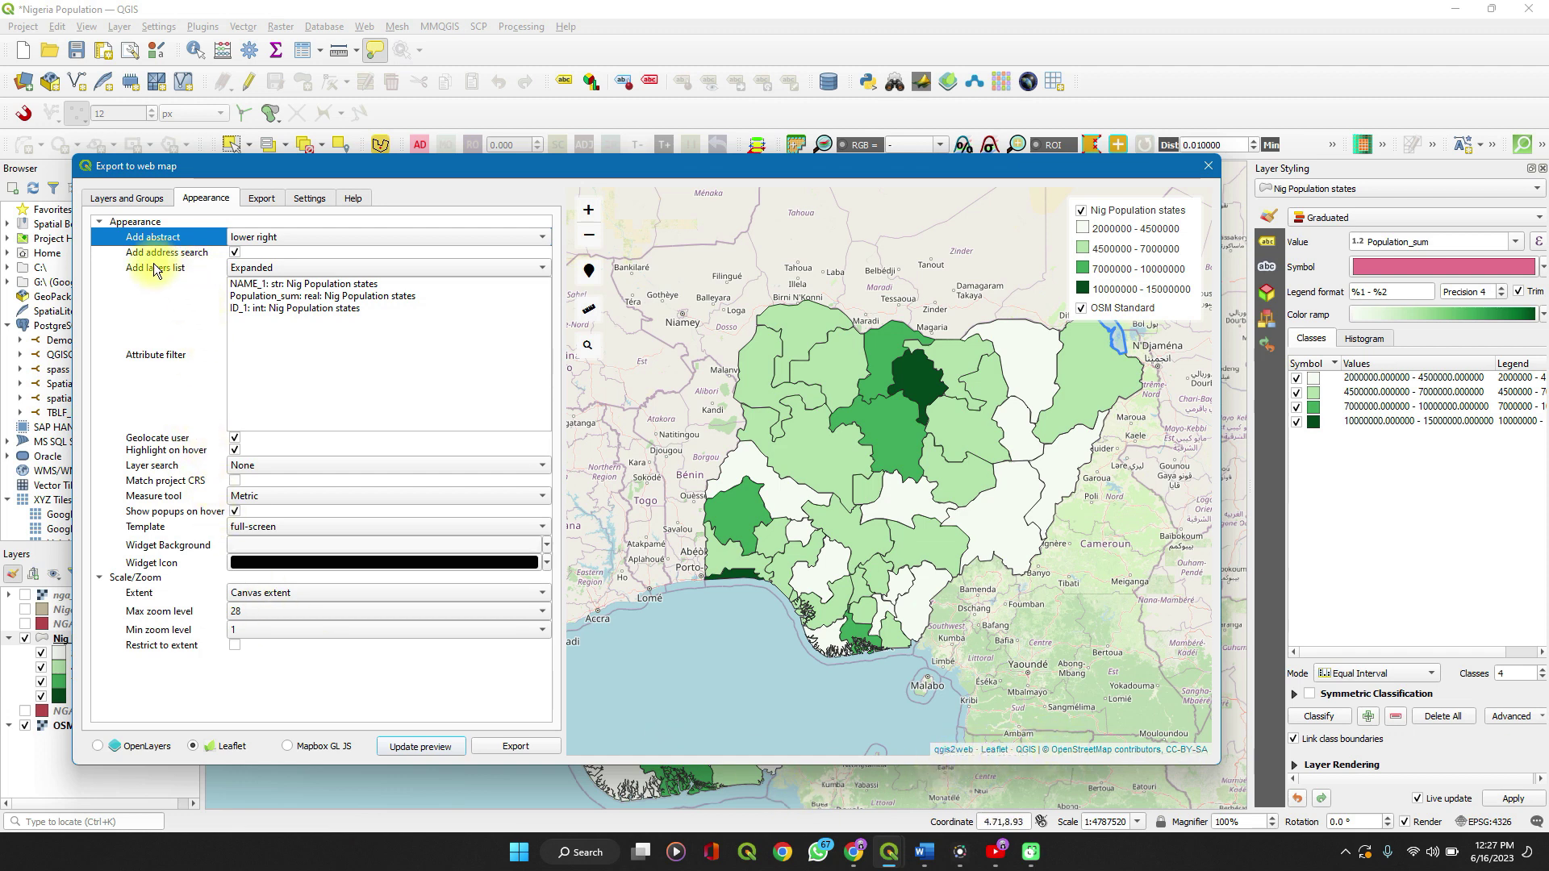
click(235, 253)
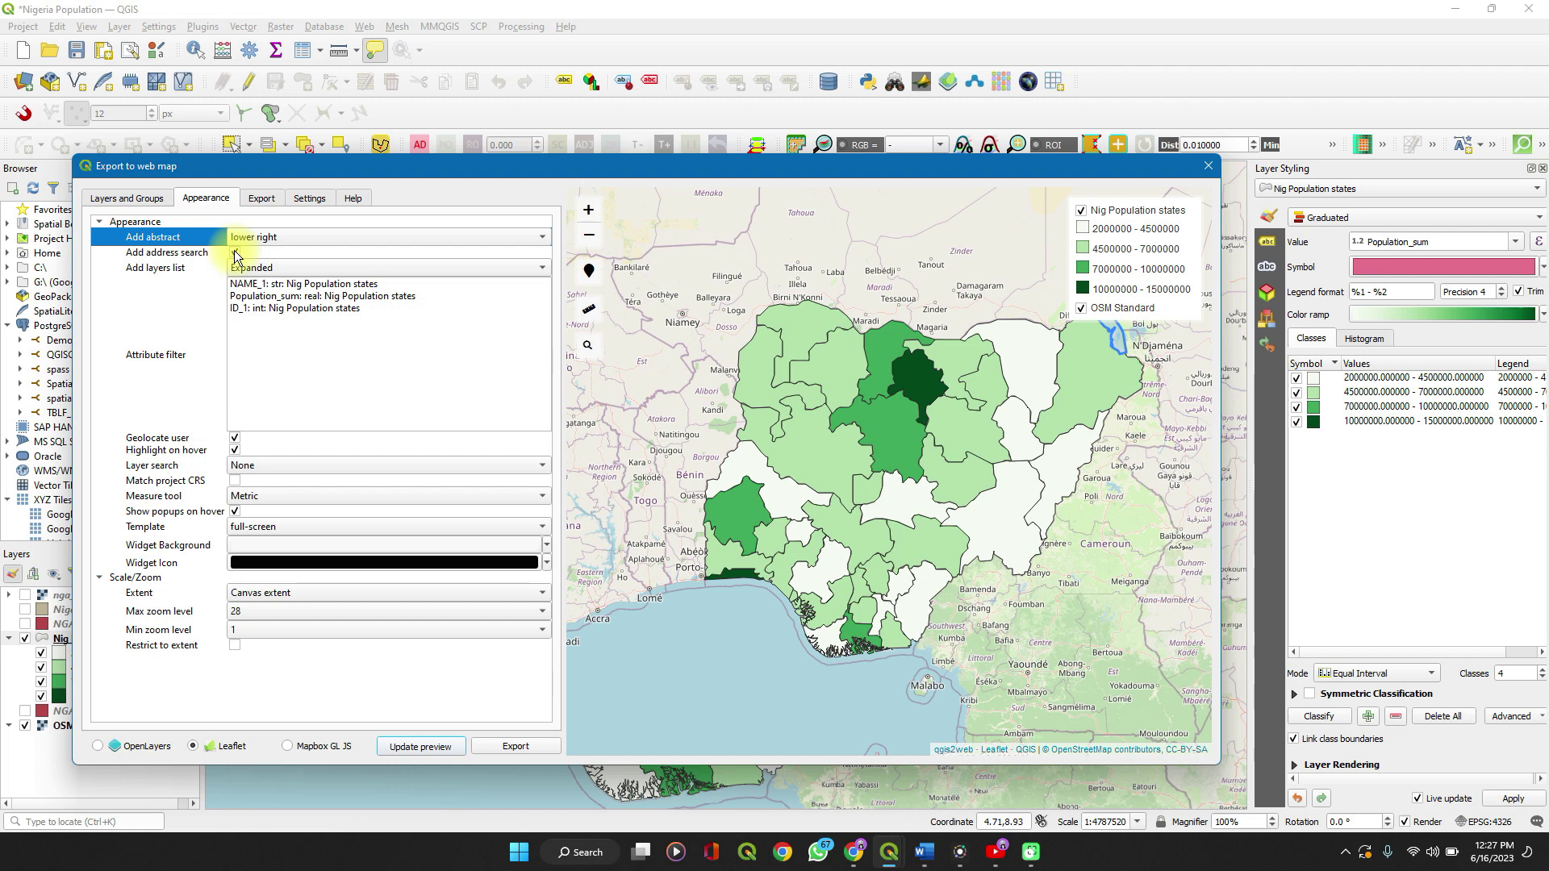
Search the preview map for 'lagos' and zoom to the result
click(587, 353)
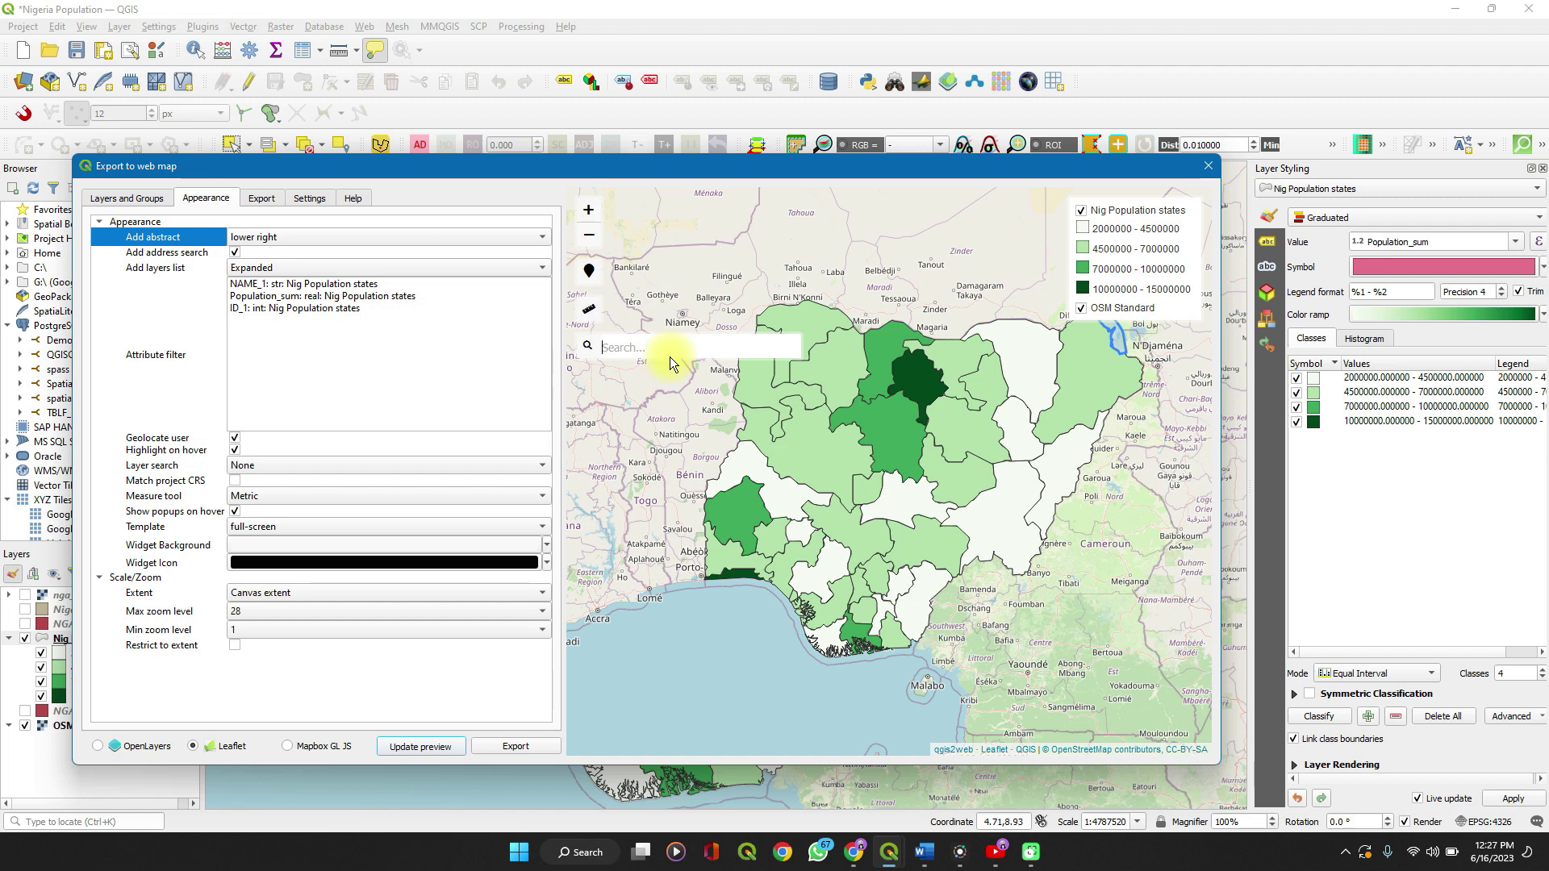
text(lagos)
click(653, 376)
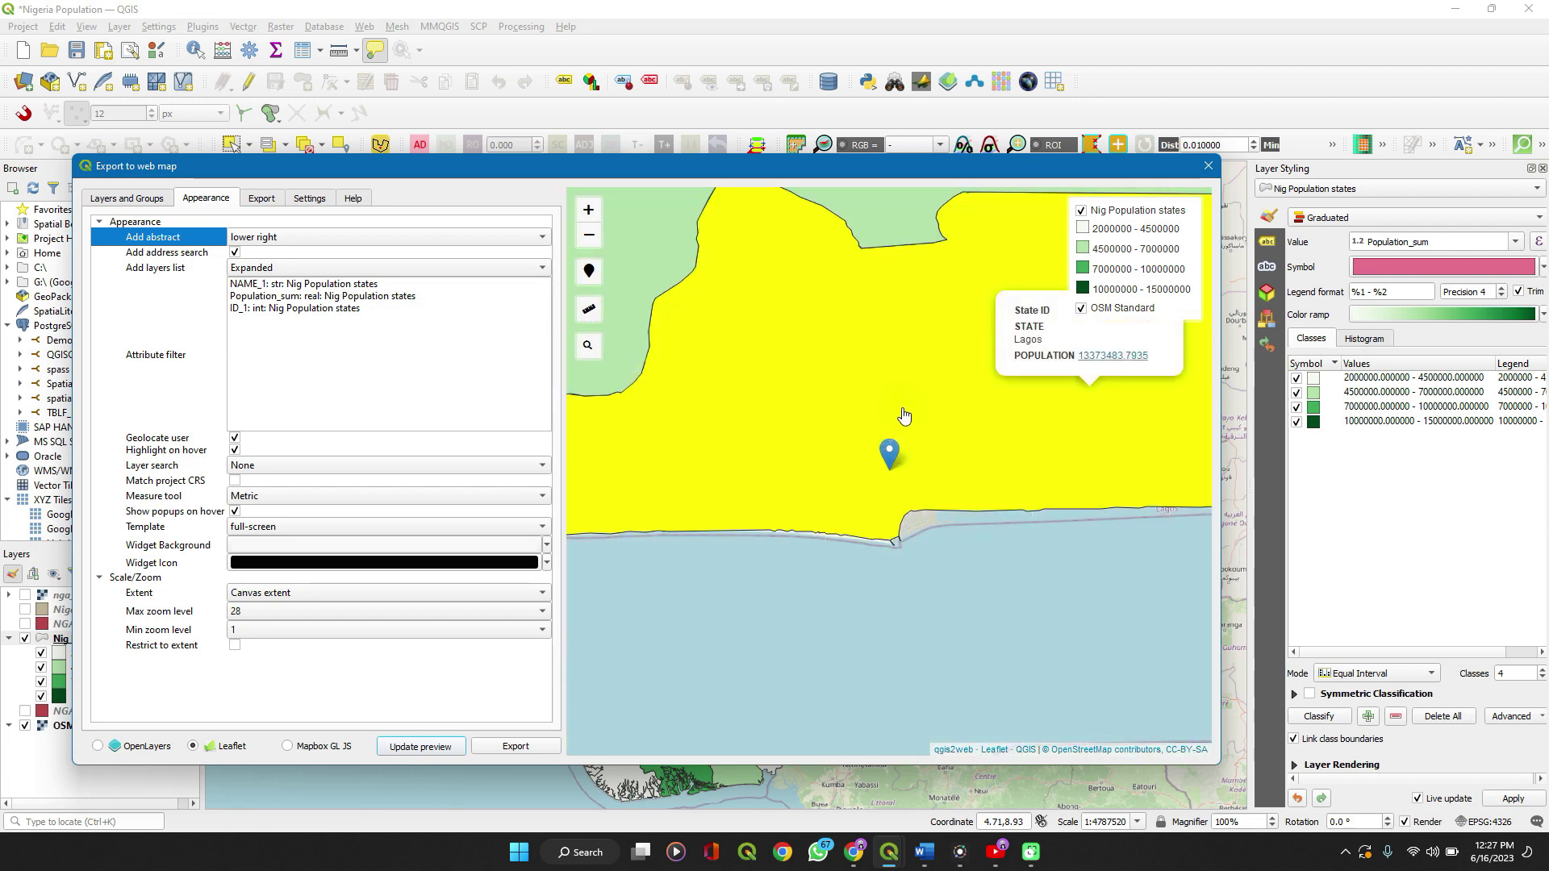
Change the Add layers list setting from Expanded to Collapsed
scroll(904, 415, down, 3)
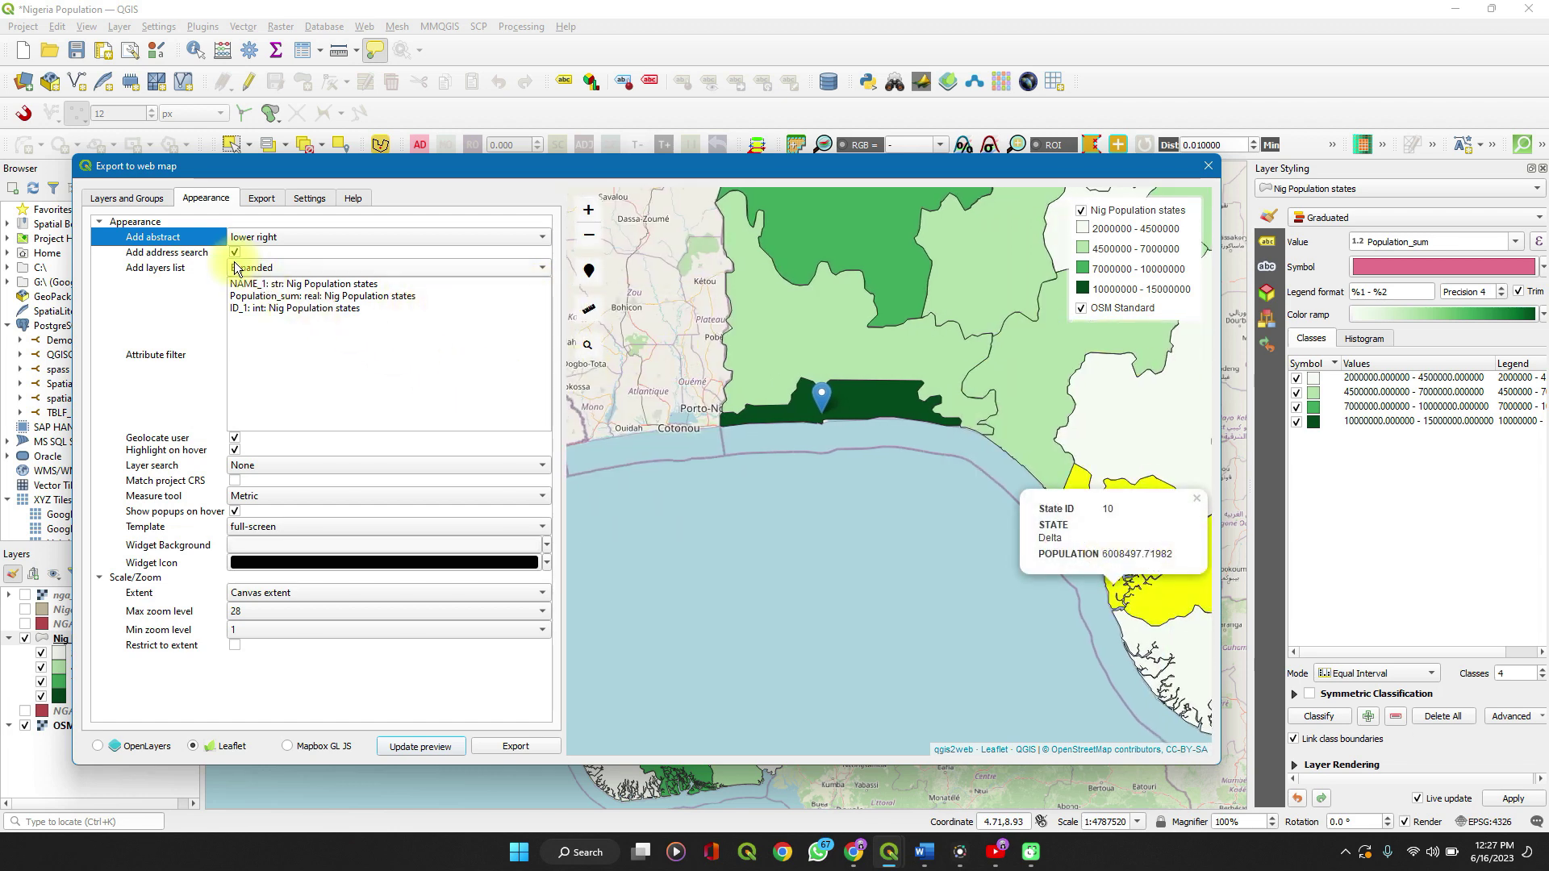
click(144, 269)
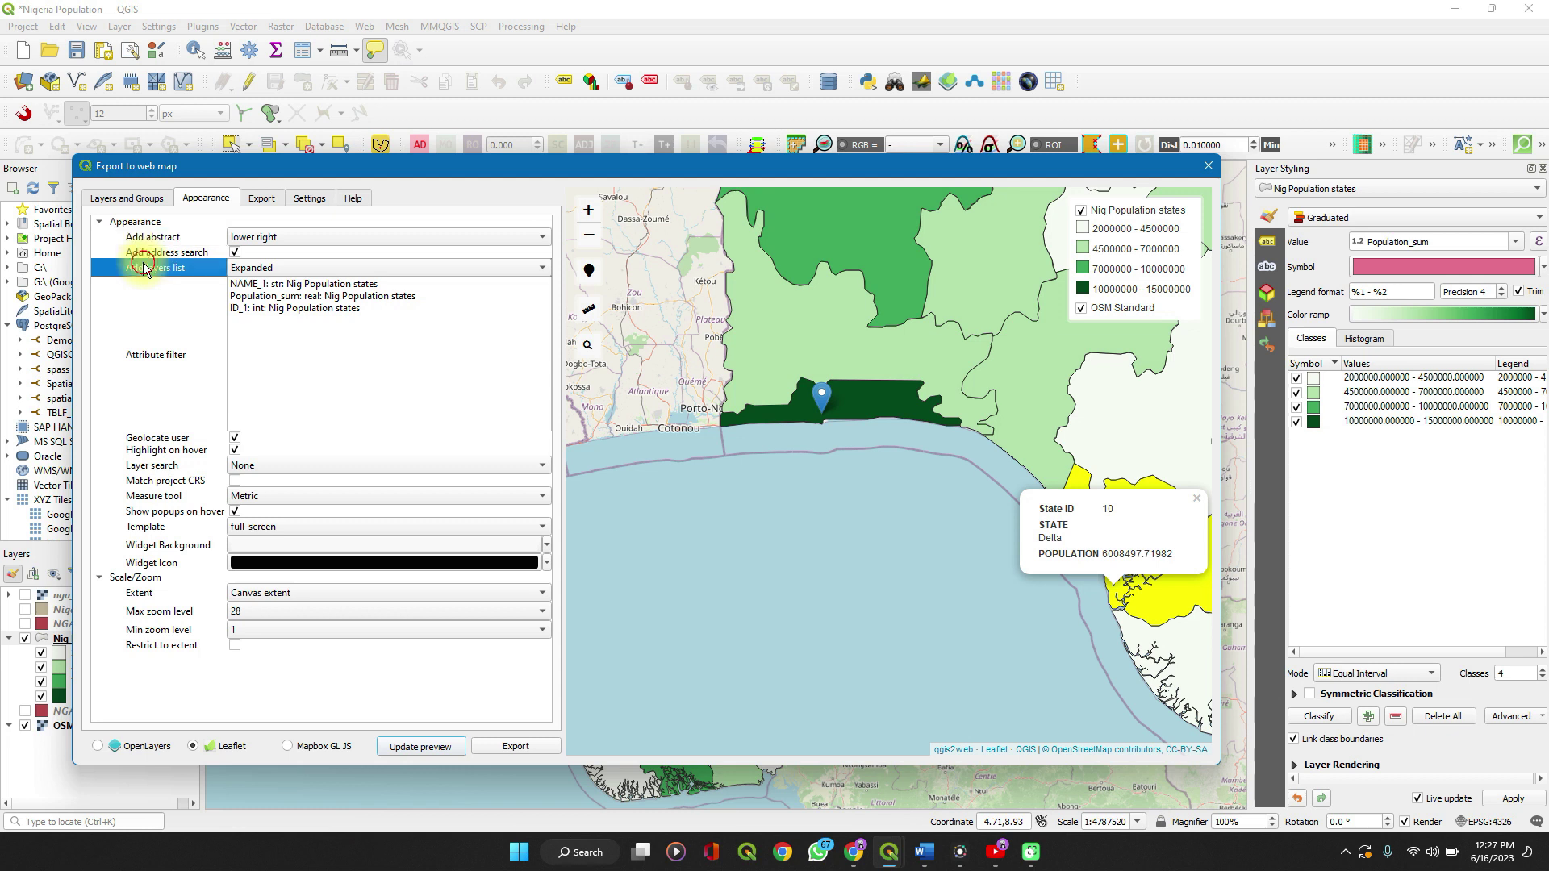
click(340, 274)
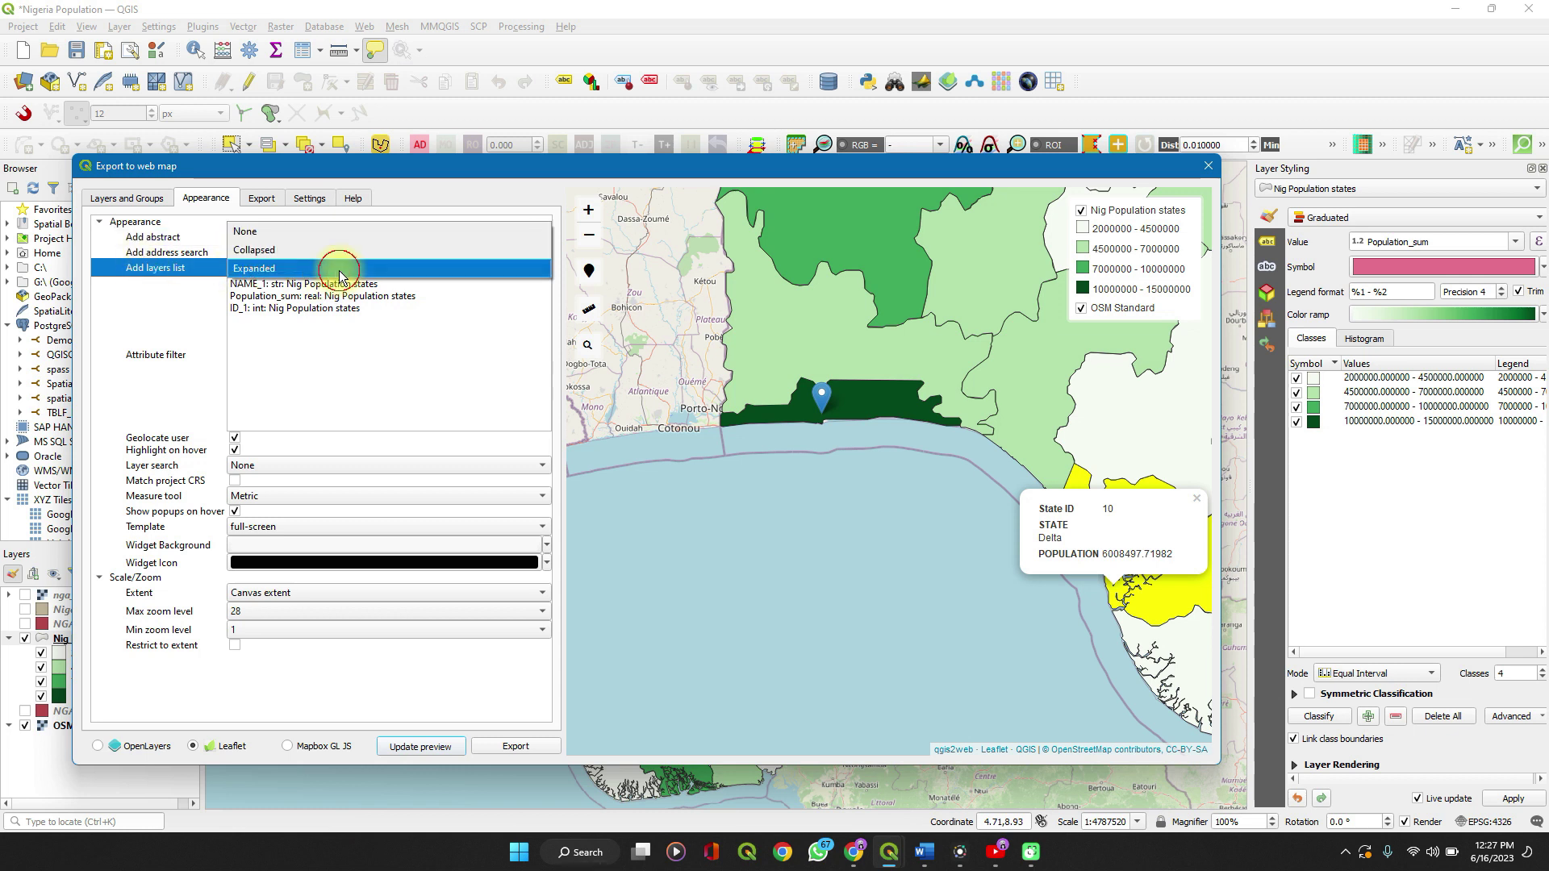
click(339, 275)
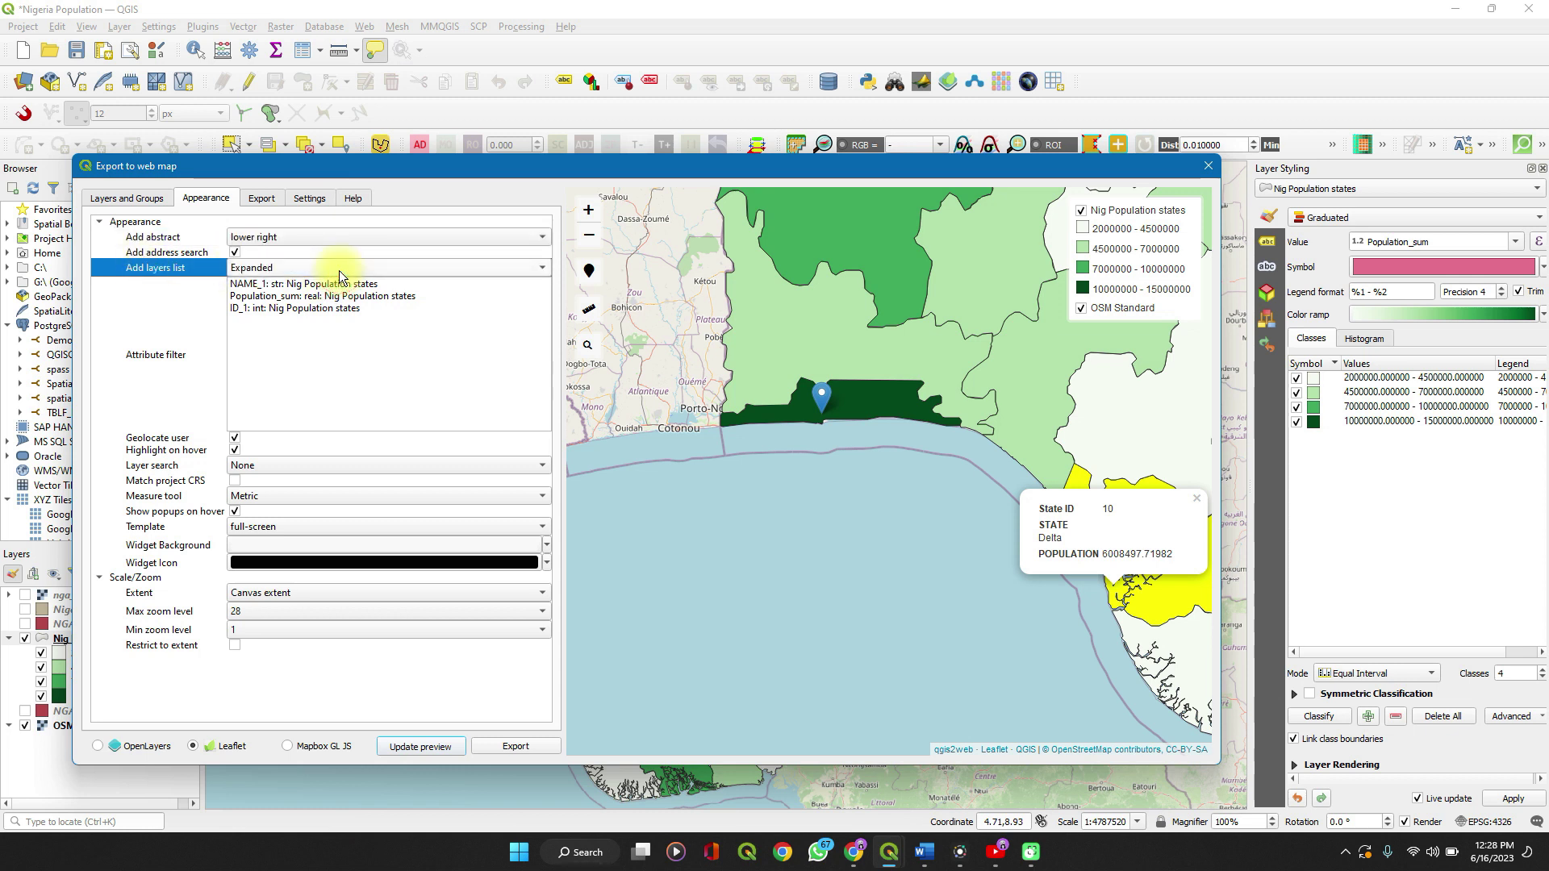
click(340, 275)
click(440, 274)
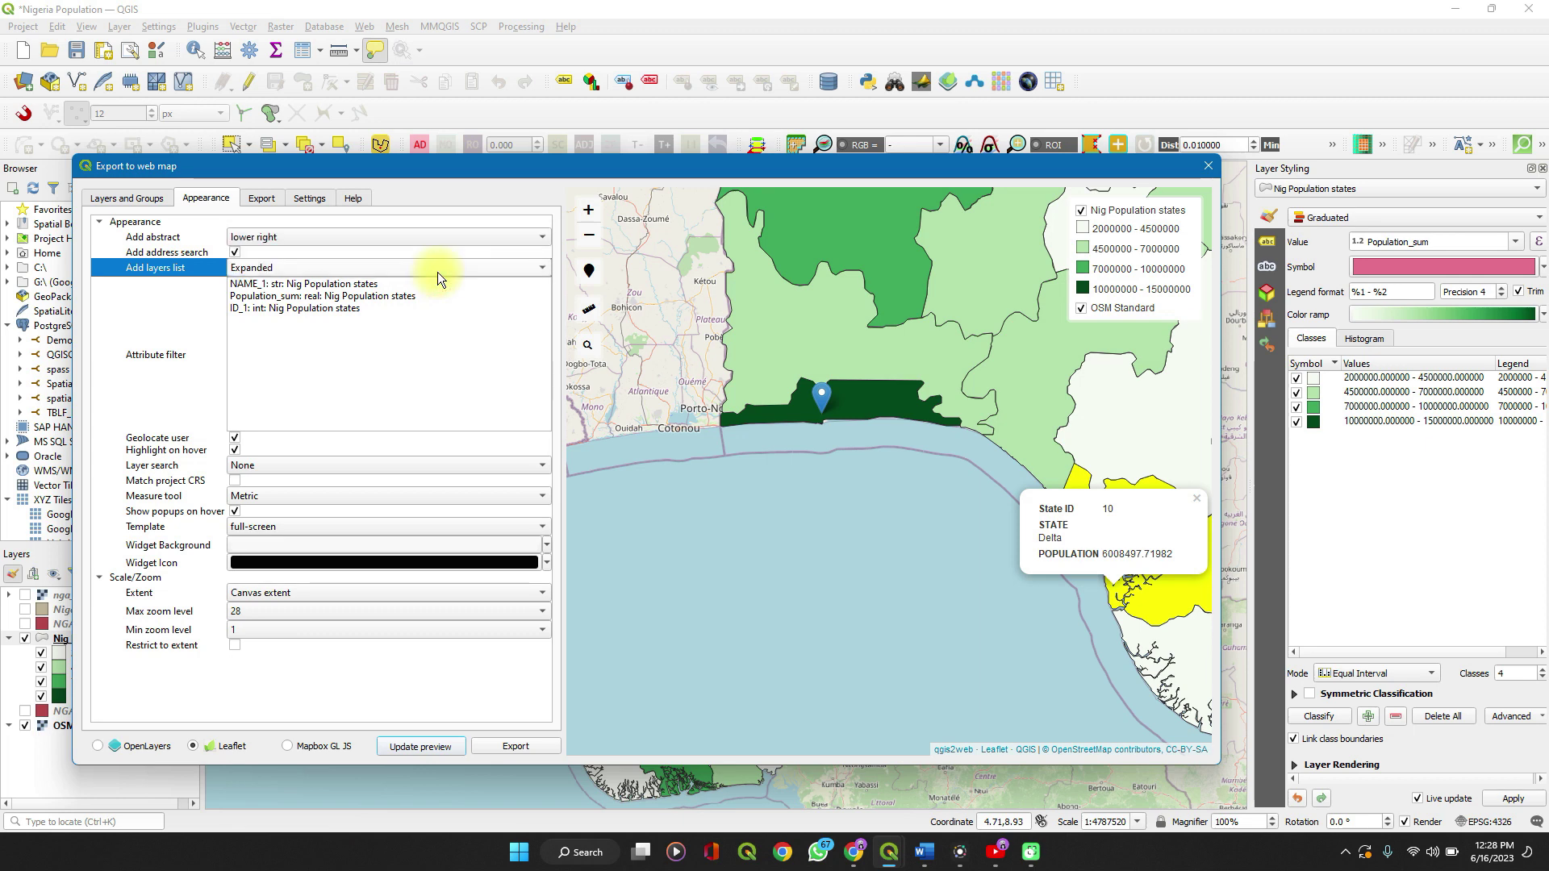
mouse_move(934, 365)
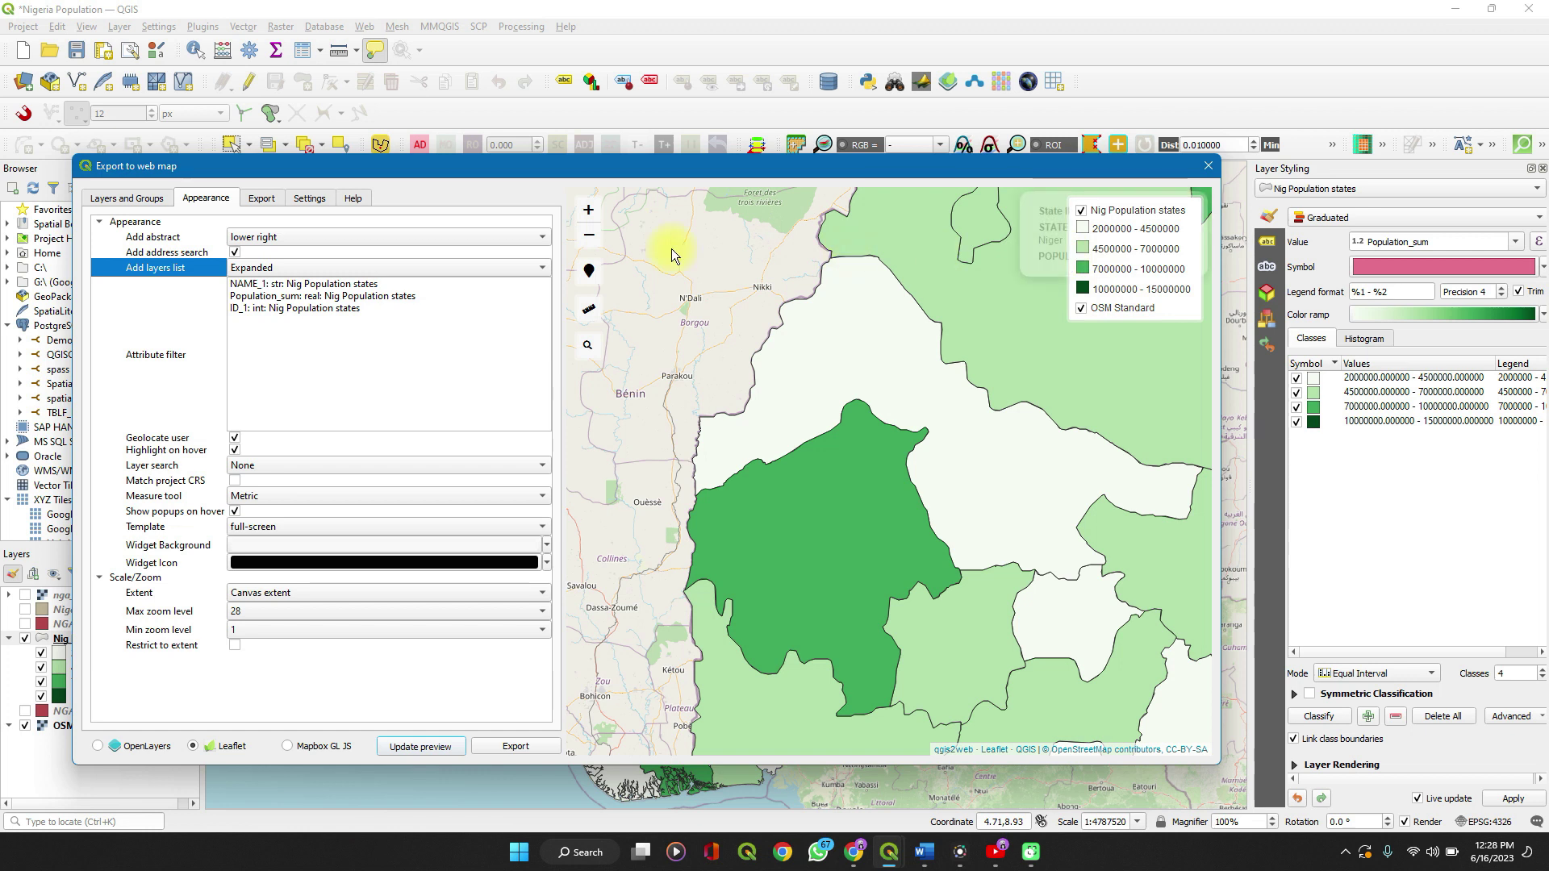
click(375, 267)
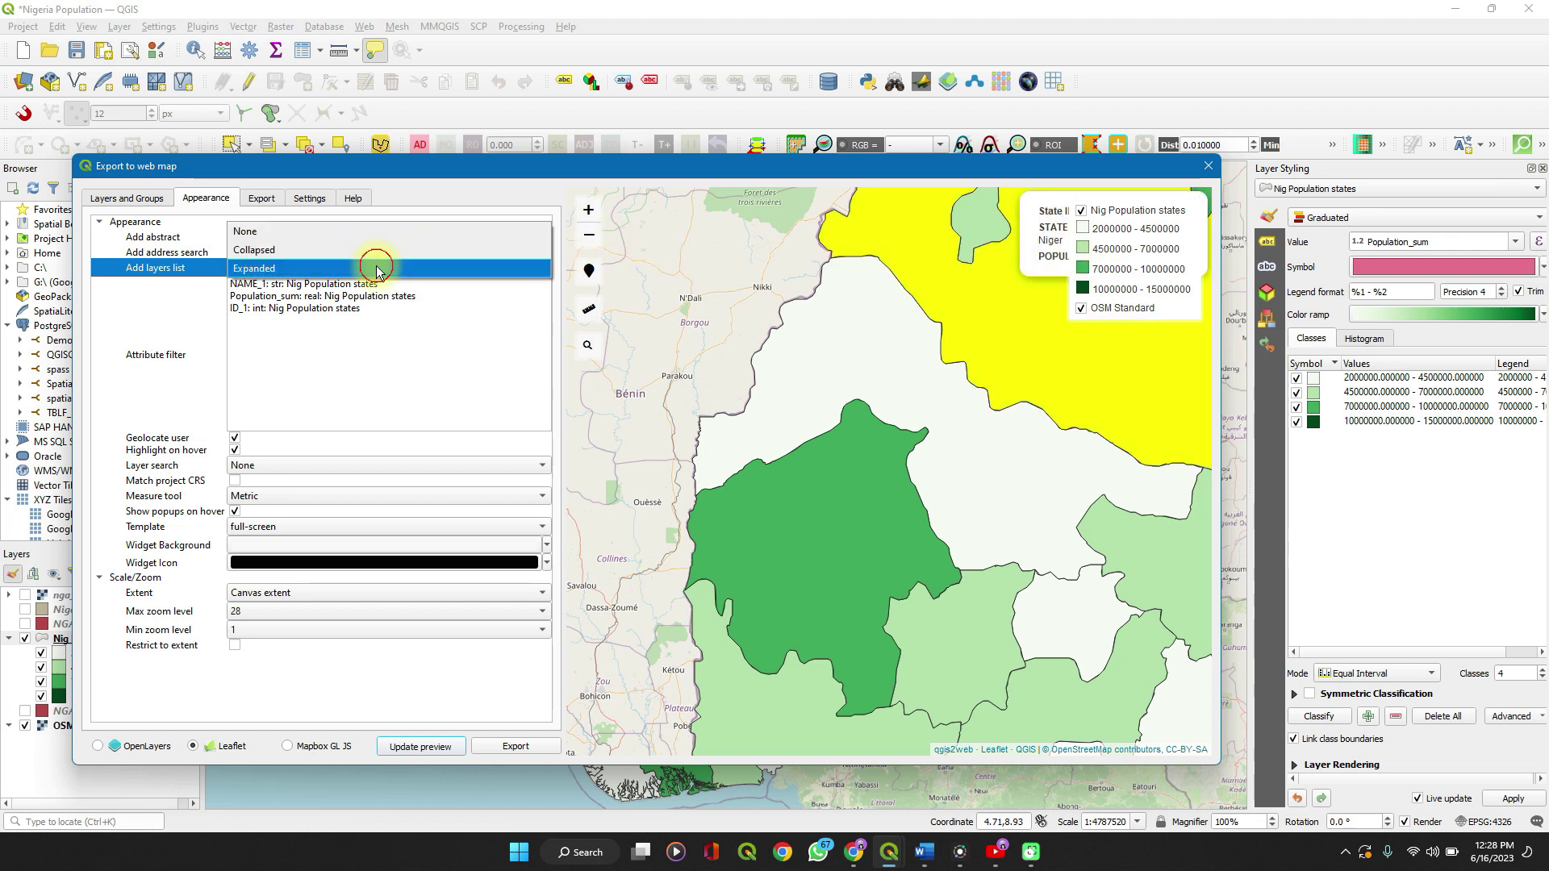
click(370, 248)
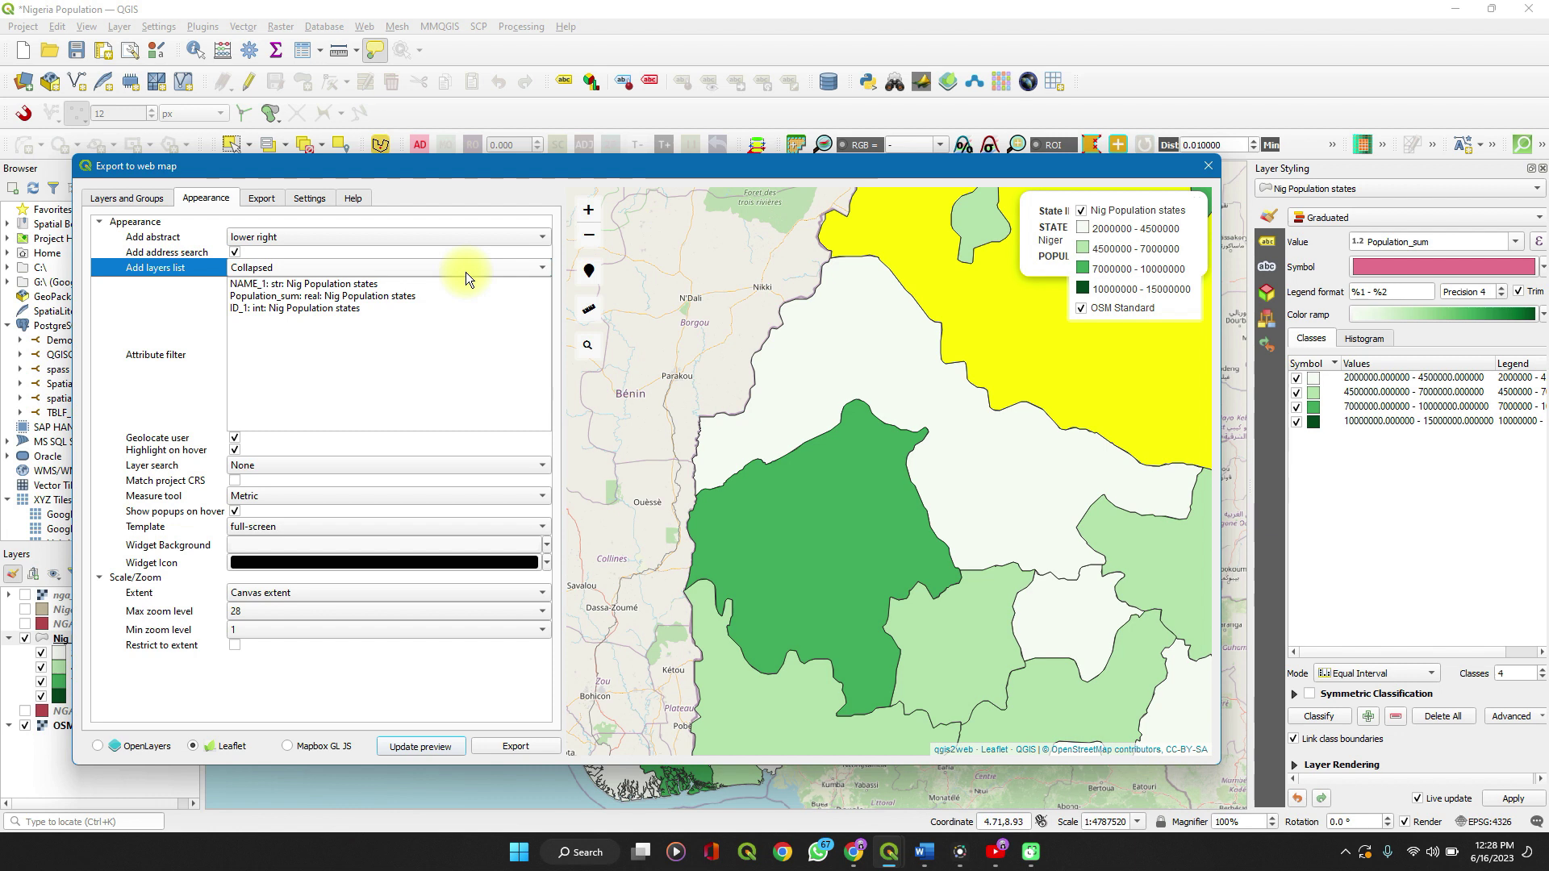
click(184, 317)
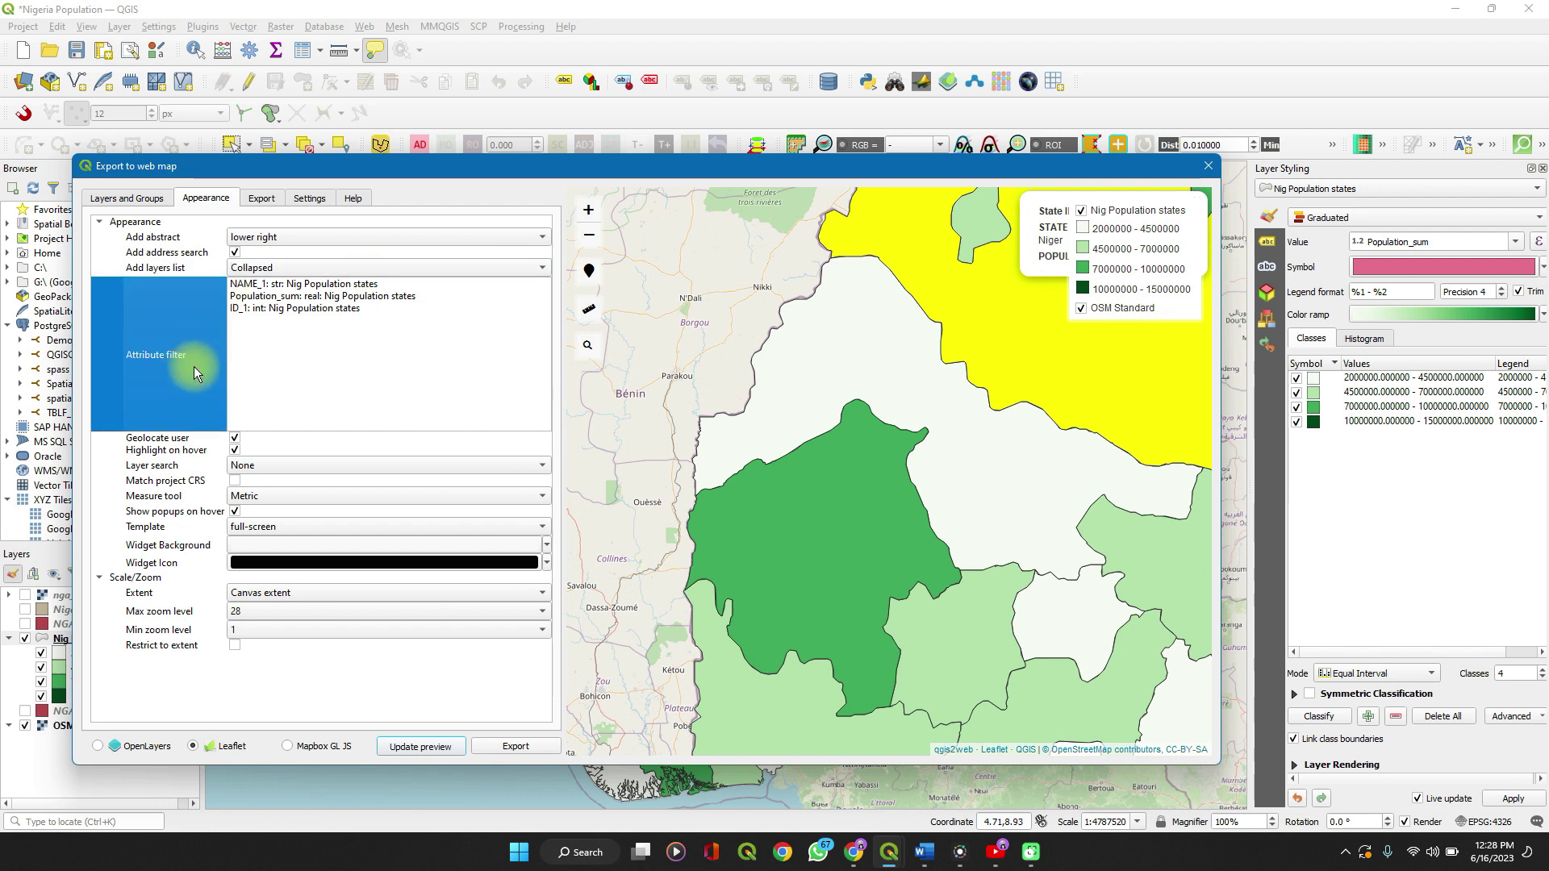
Set the attribute filter to NAME_1 only and refresh the preview
click(285, 285)
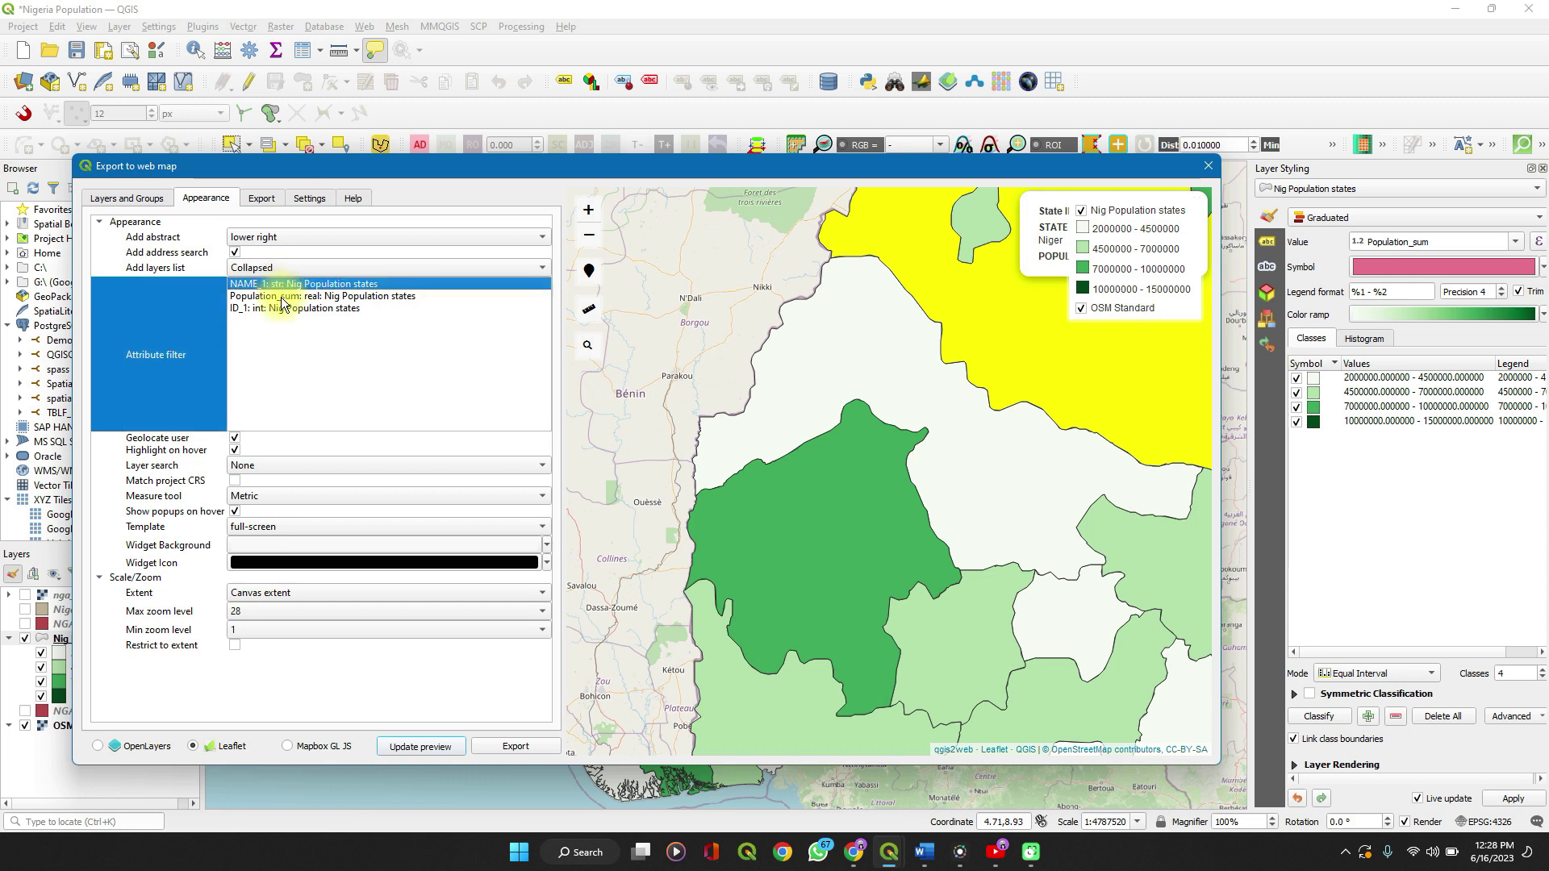
click(280, 297)
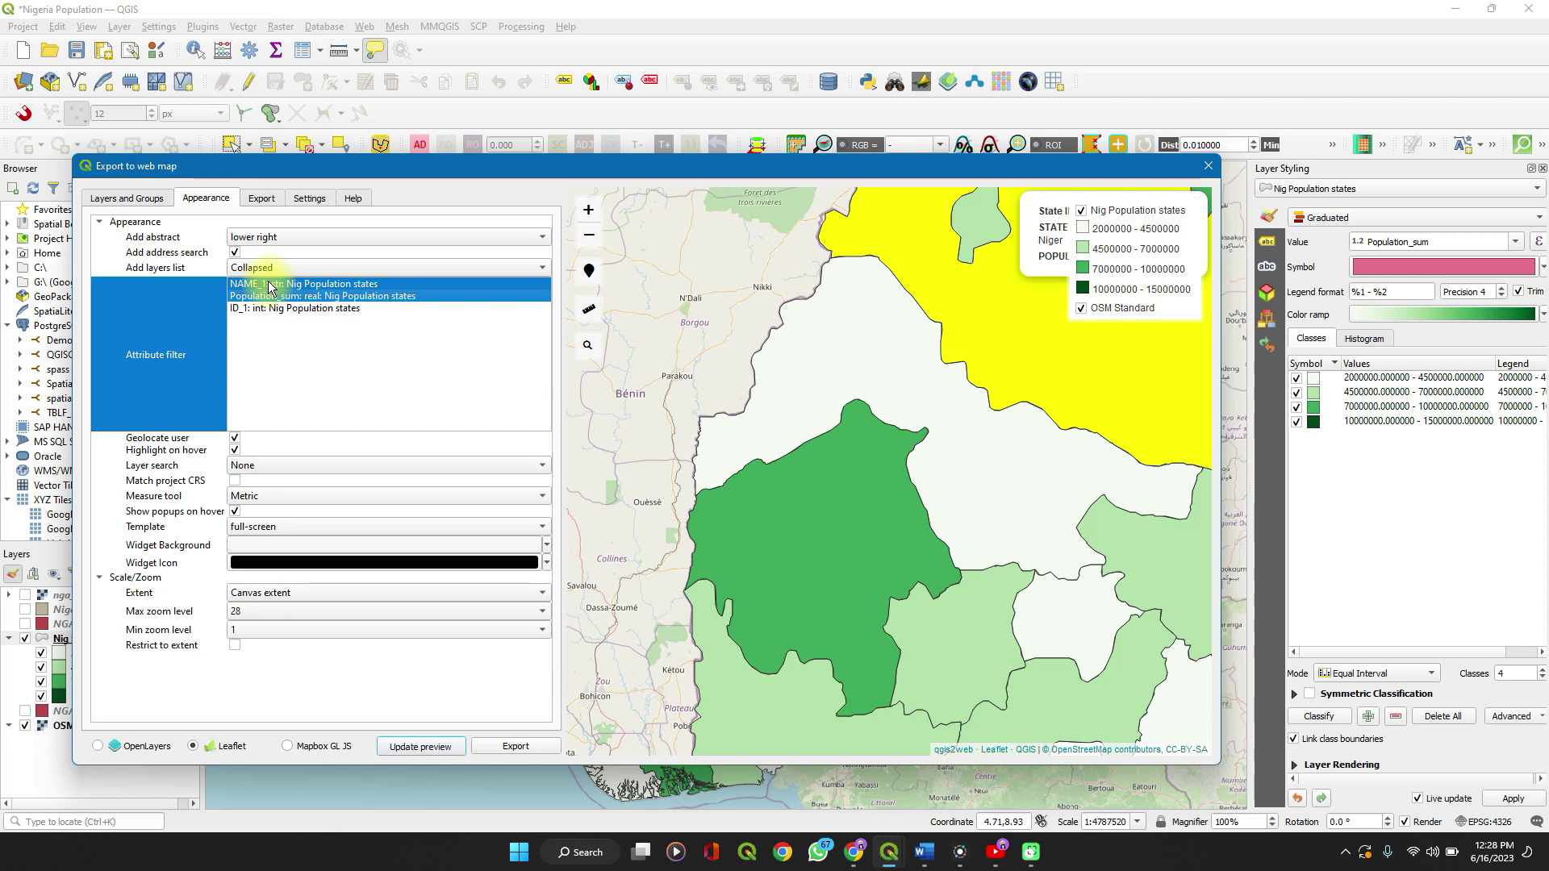
click(269, 285)
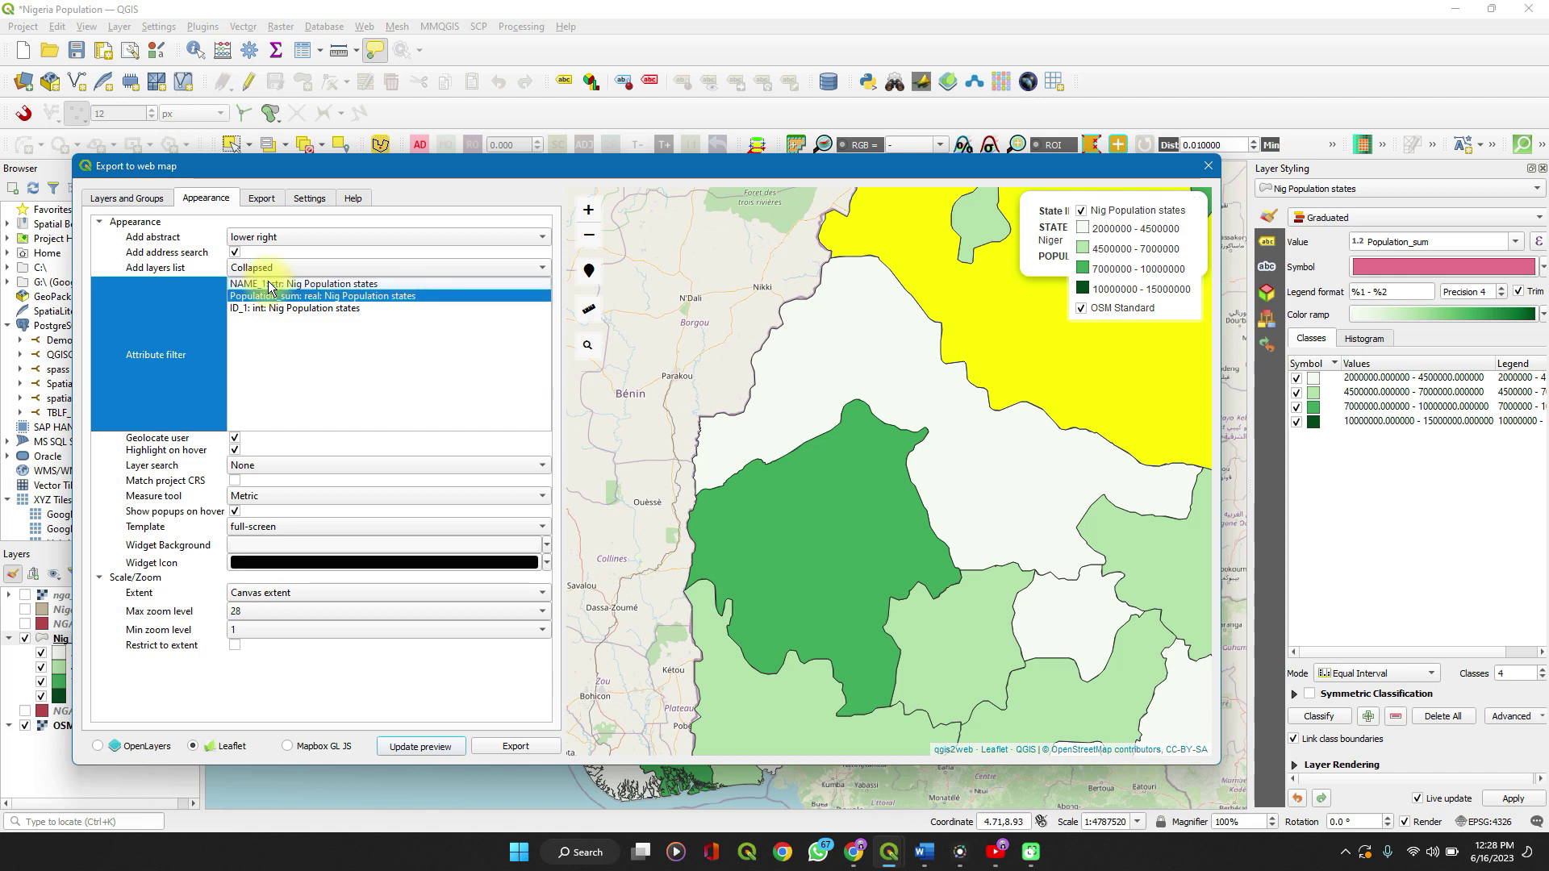
click(303, 308)
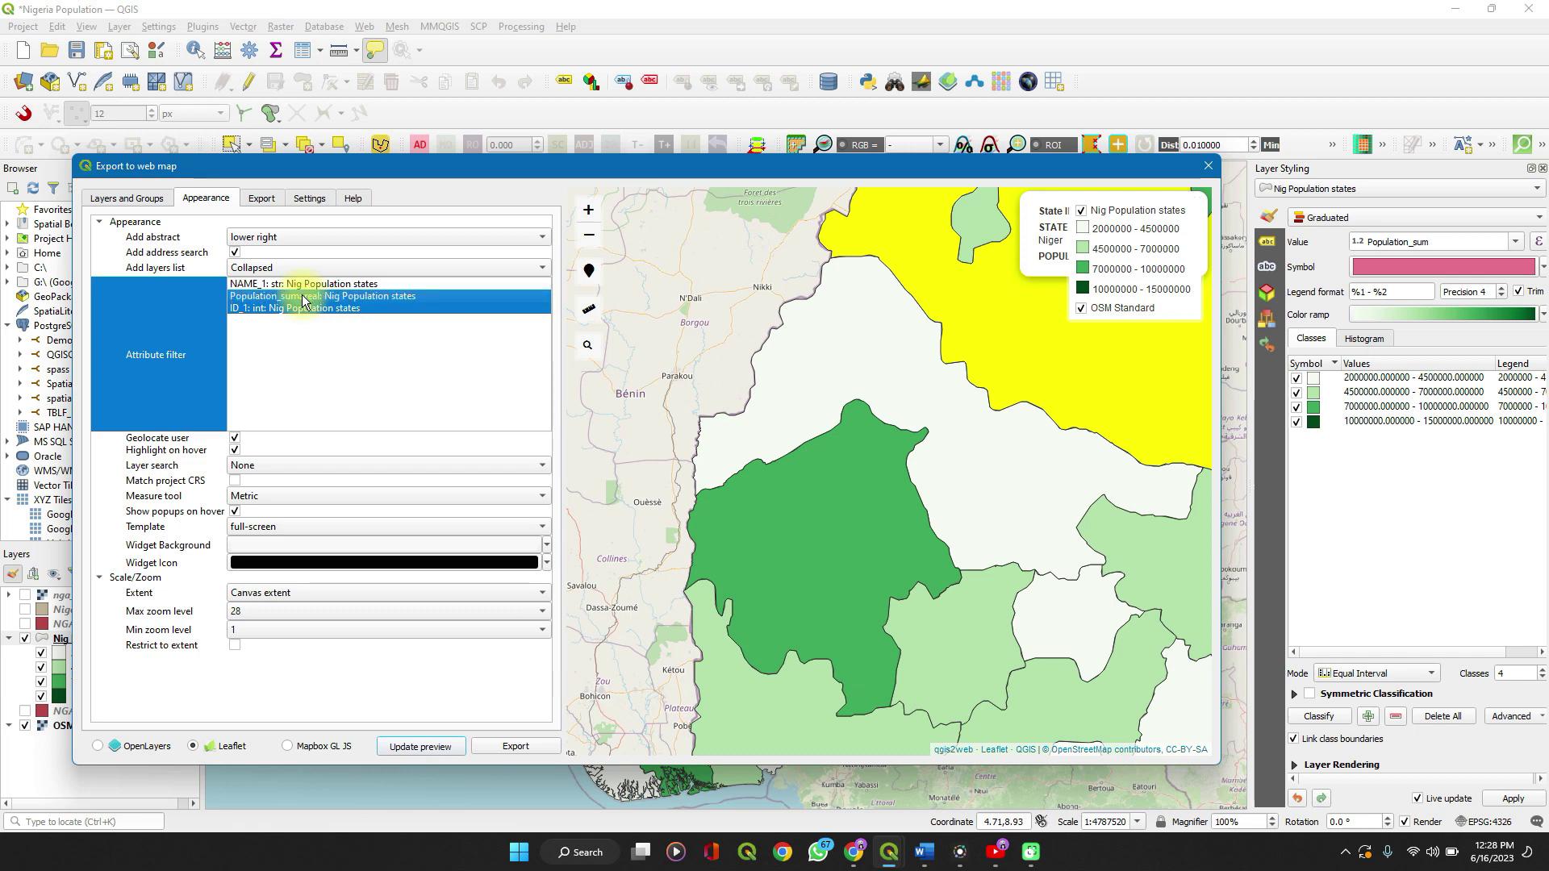
click(301, 309)
click(305, 284)
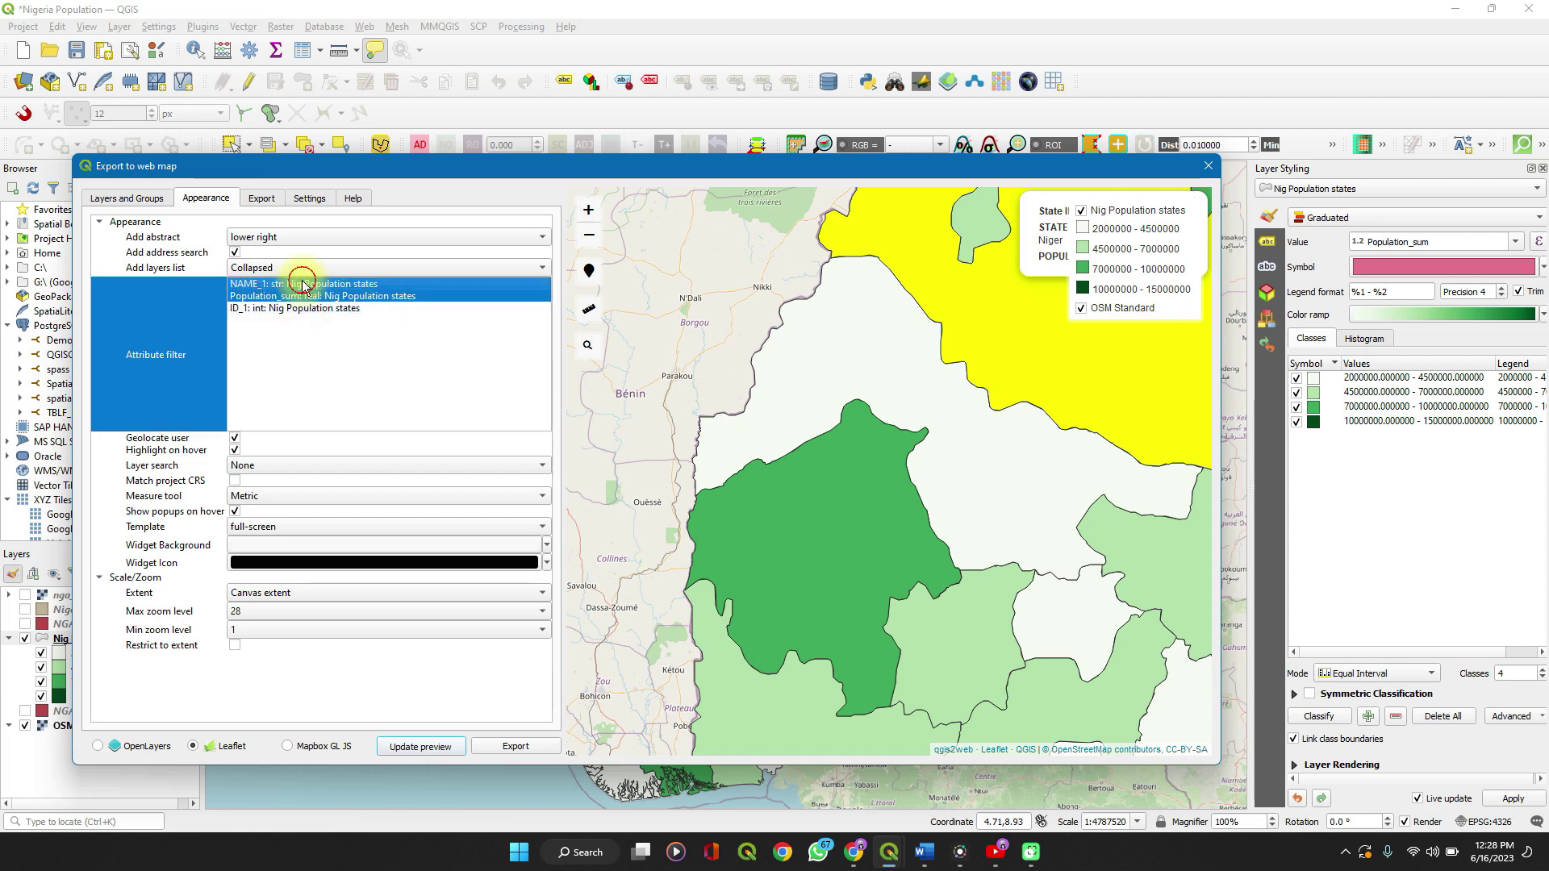
click(305, 297)
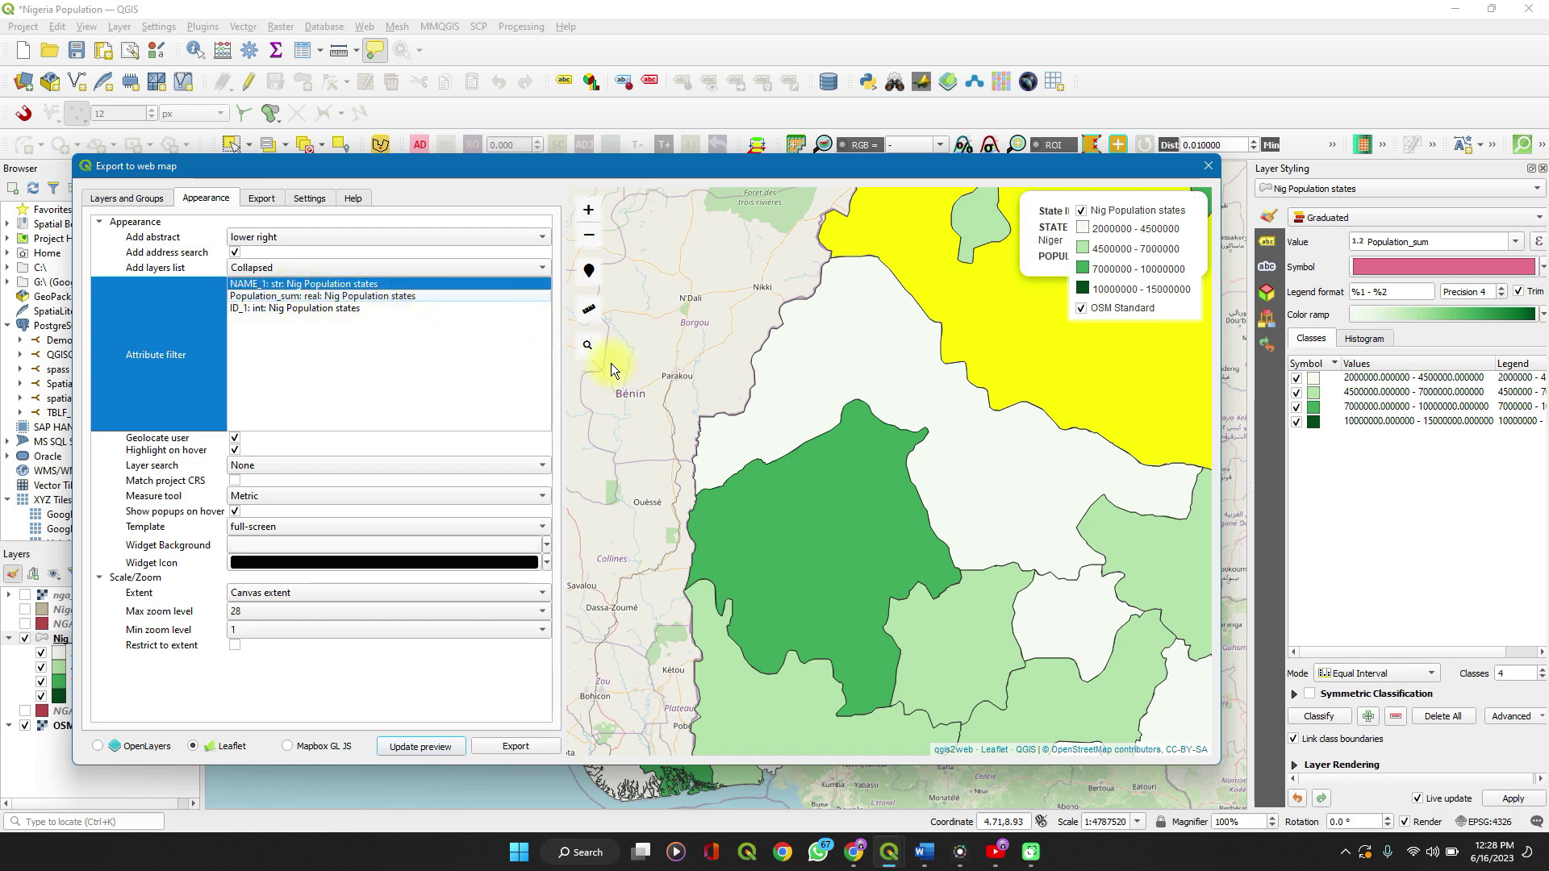
click(422, 745)
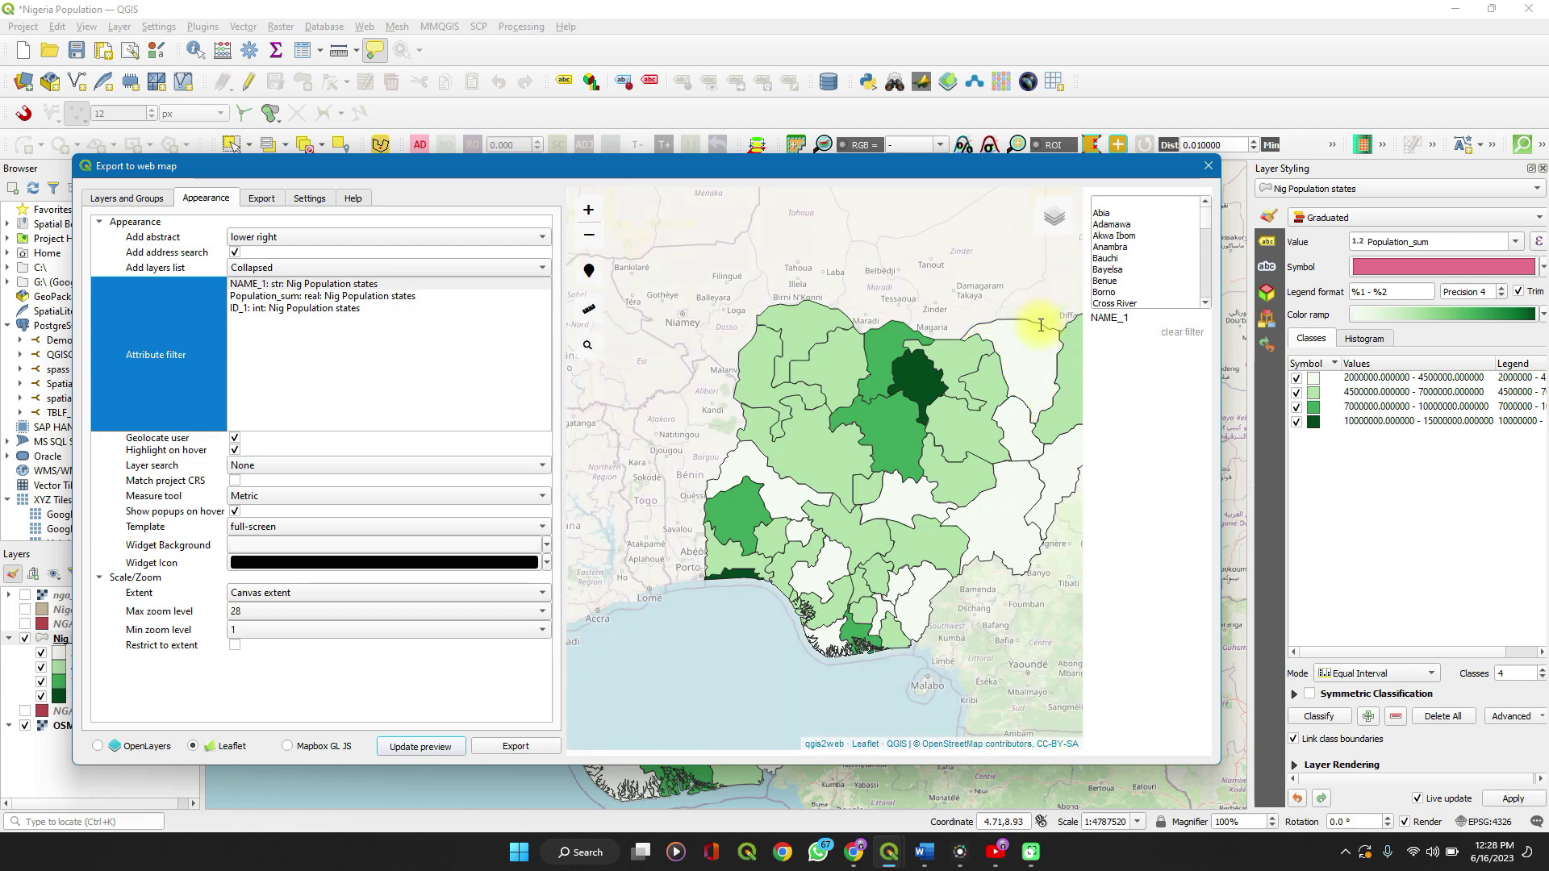
Filter the preview to Kogi, Lagos and Niger, then to Kebbi alone
scroll(1130, 250, down, 6)
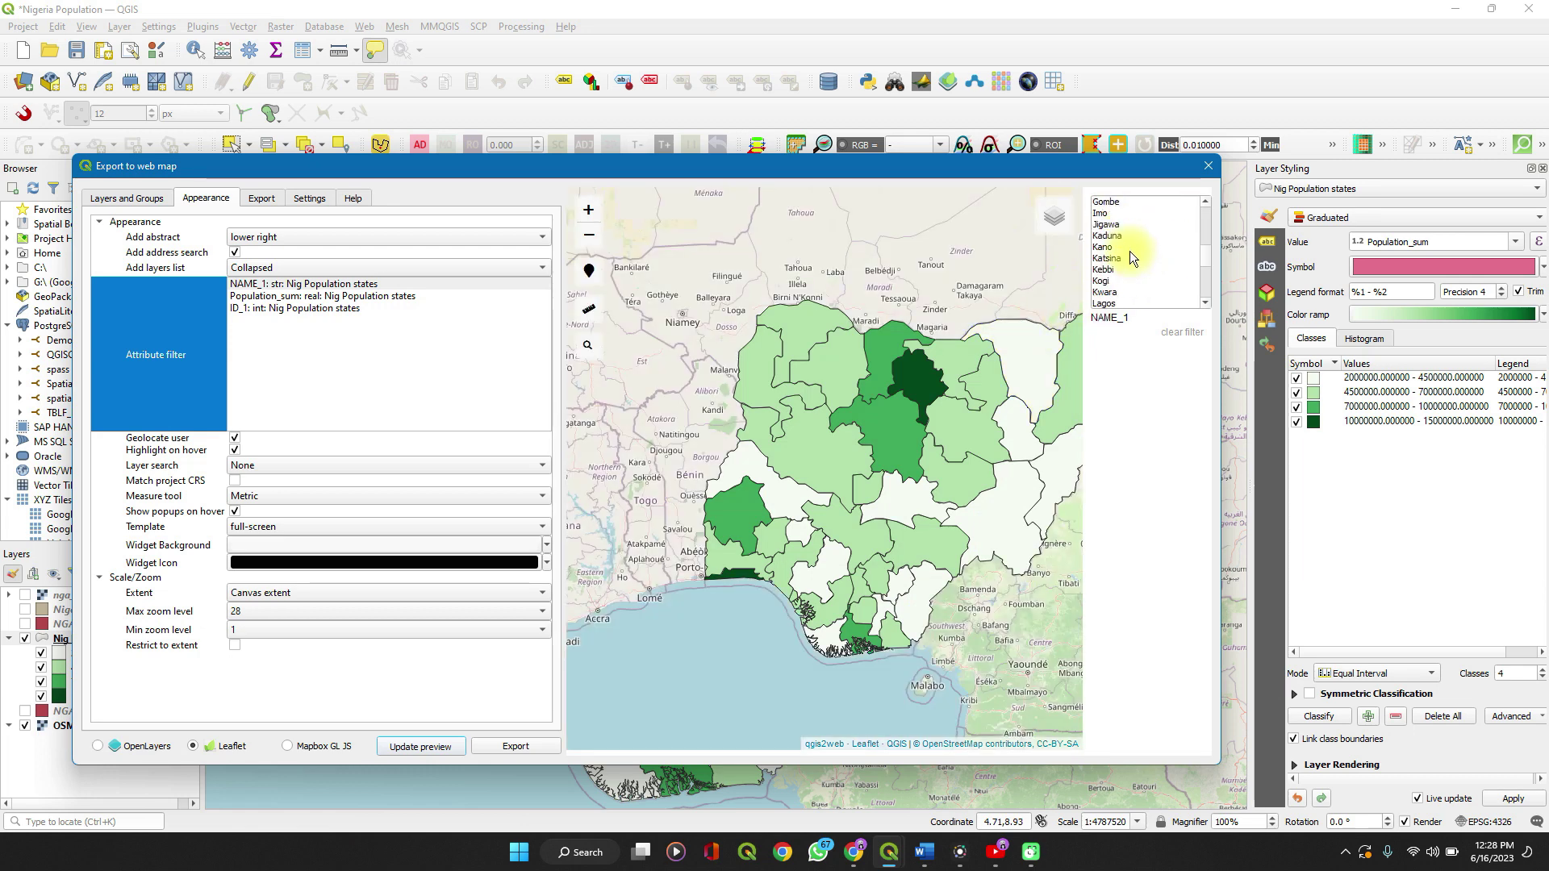
click(1130, 247)
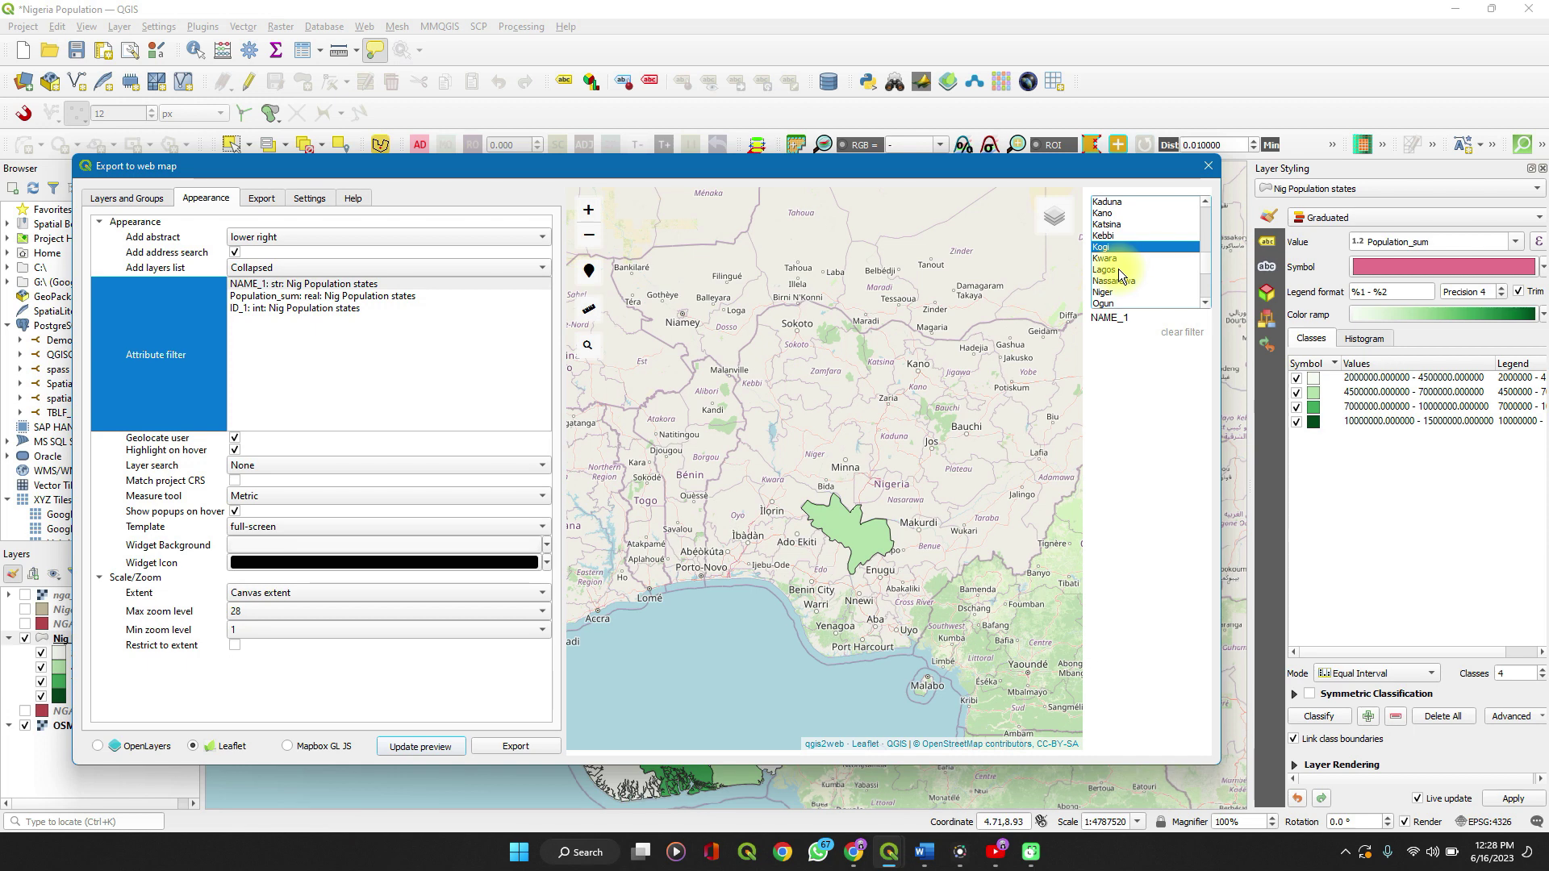
ctrl+click(1119, 270)
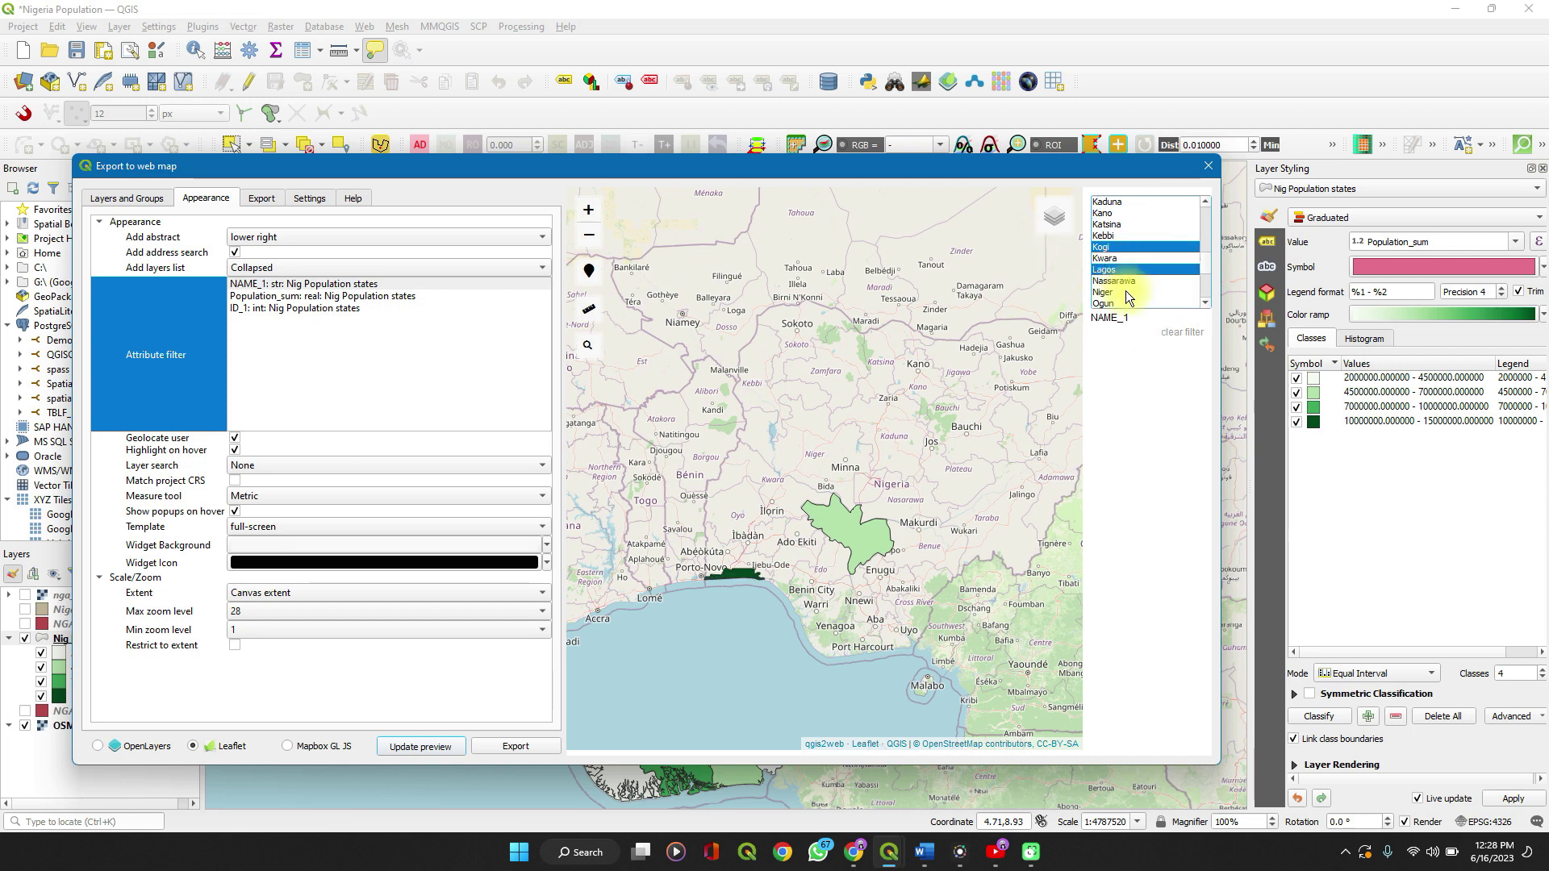
ctrl+click(1124, 292)
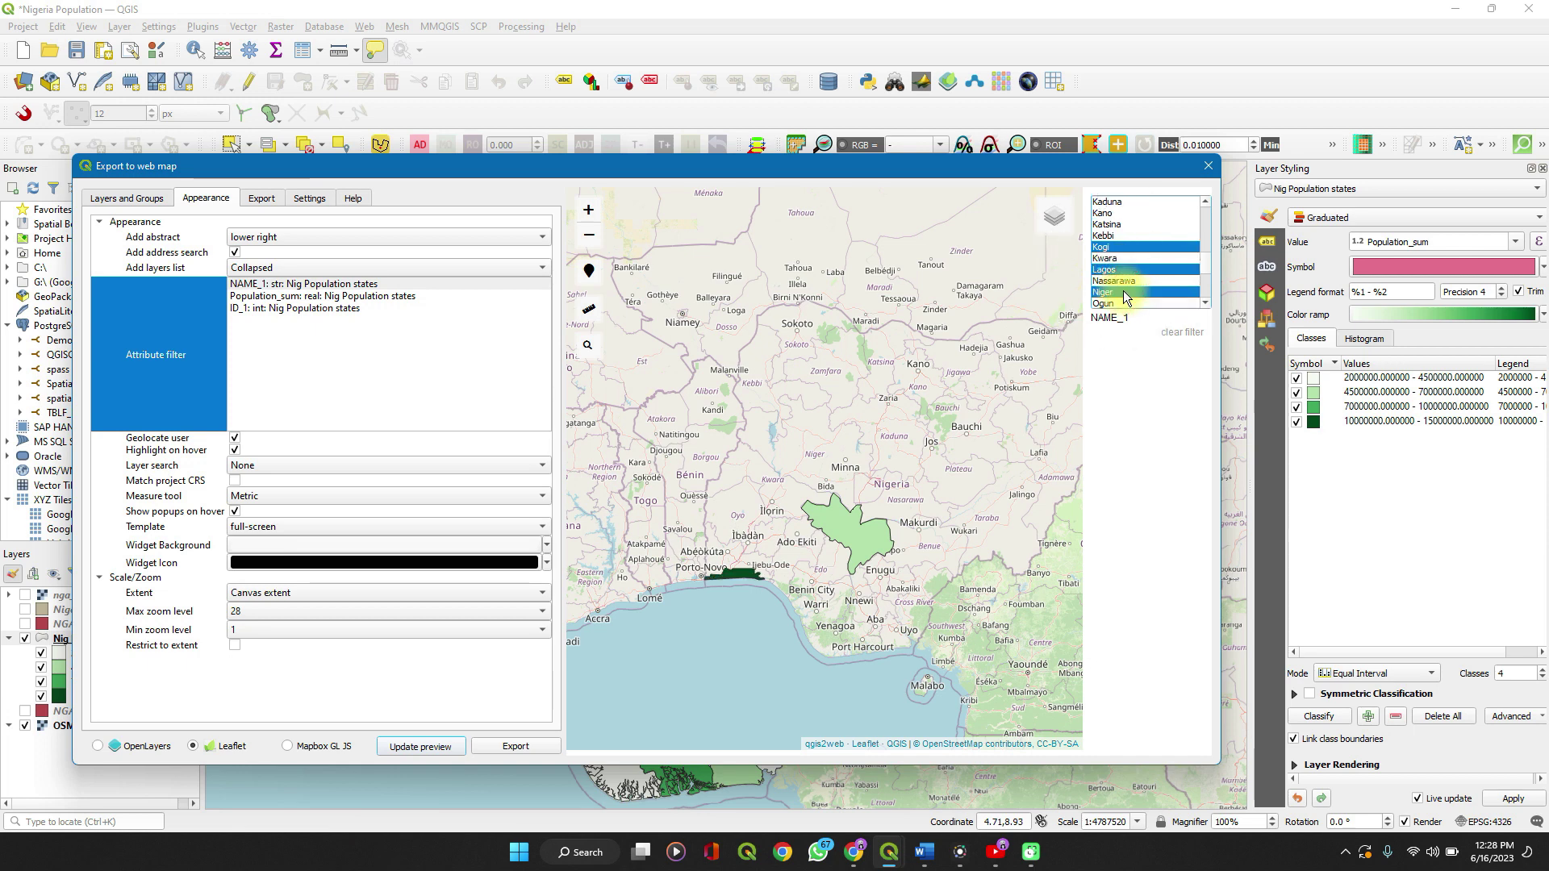
click(1140, 230)
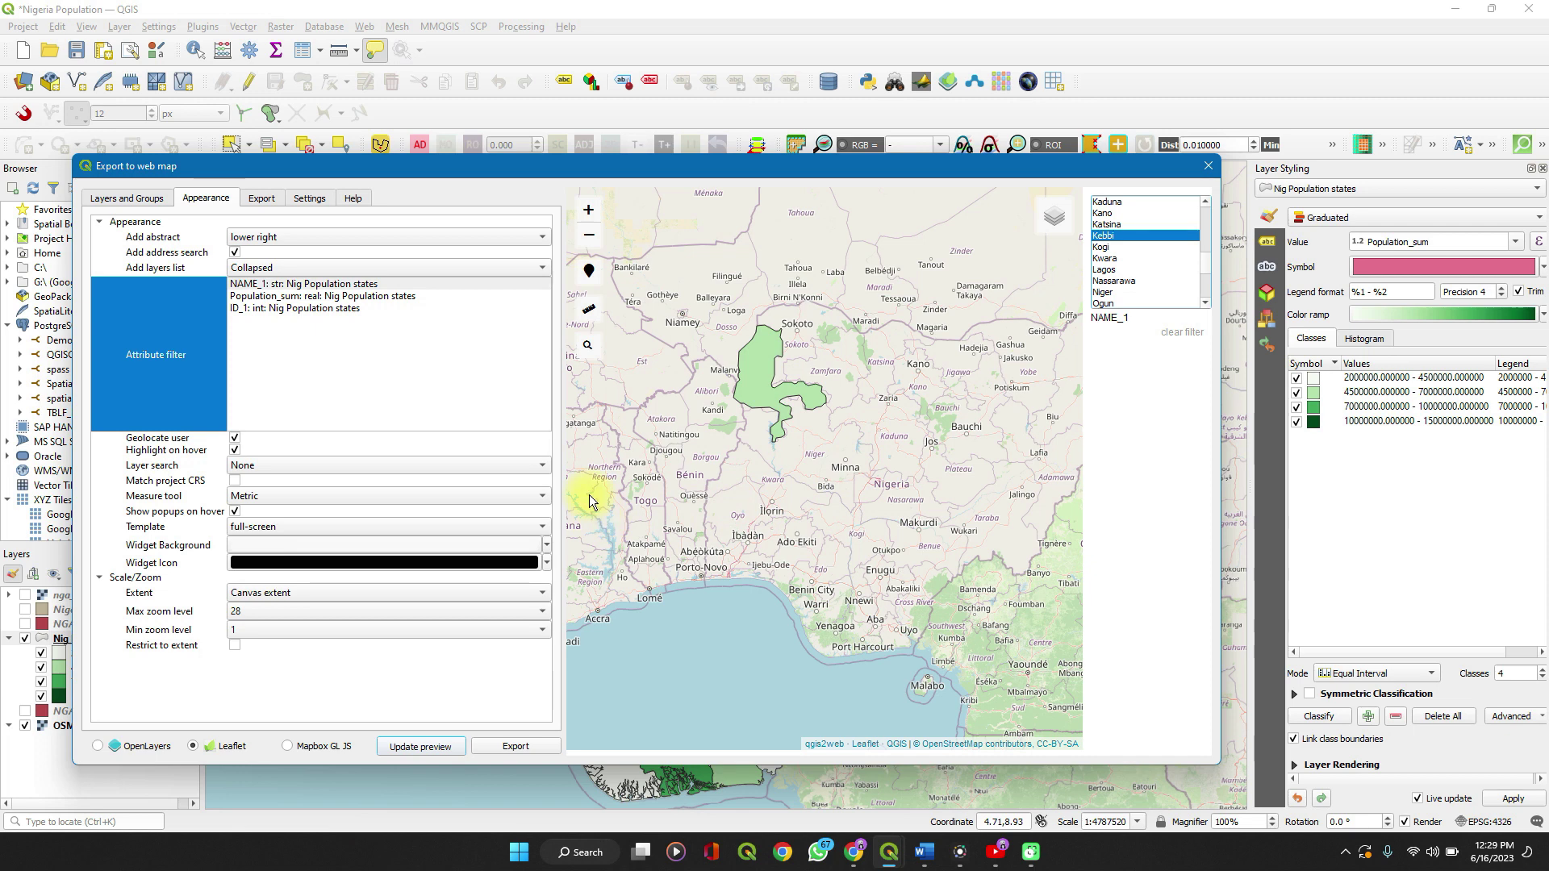
Filter by Population_sum only and make the layer searchable by NAME_1
ctrl+click(289, 297)
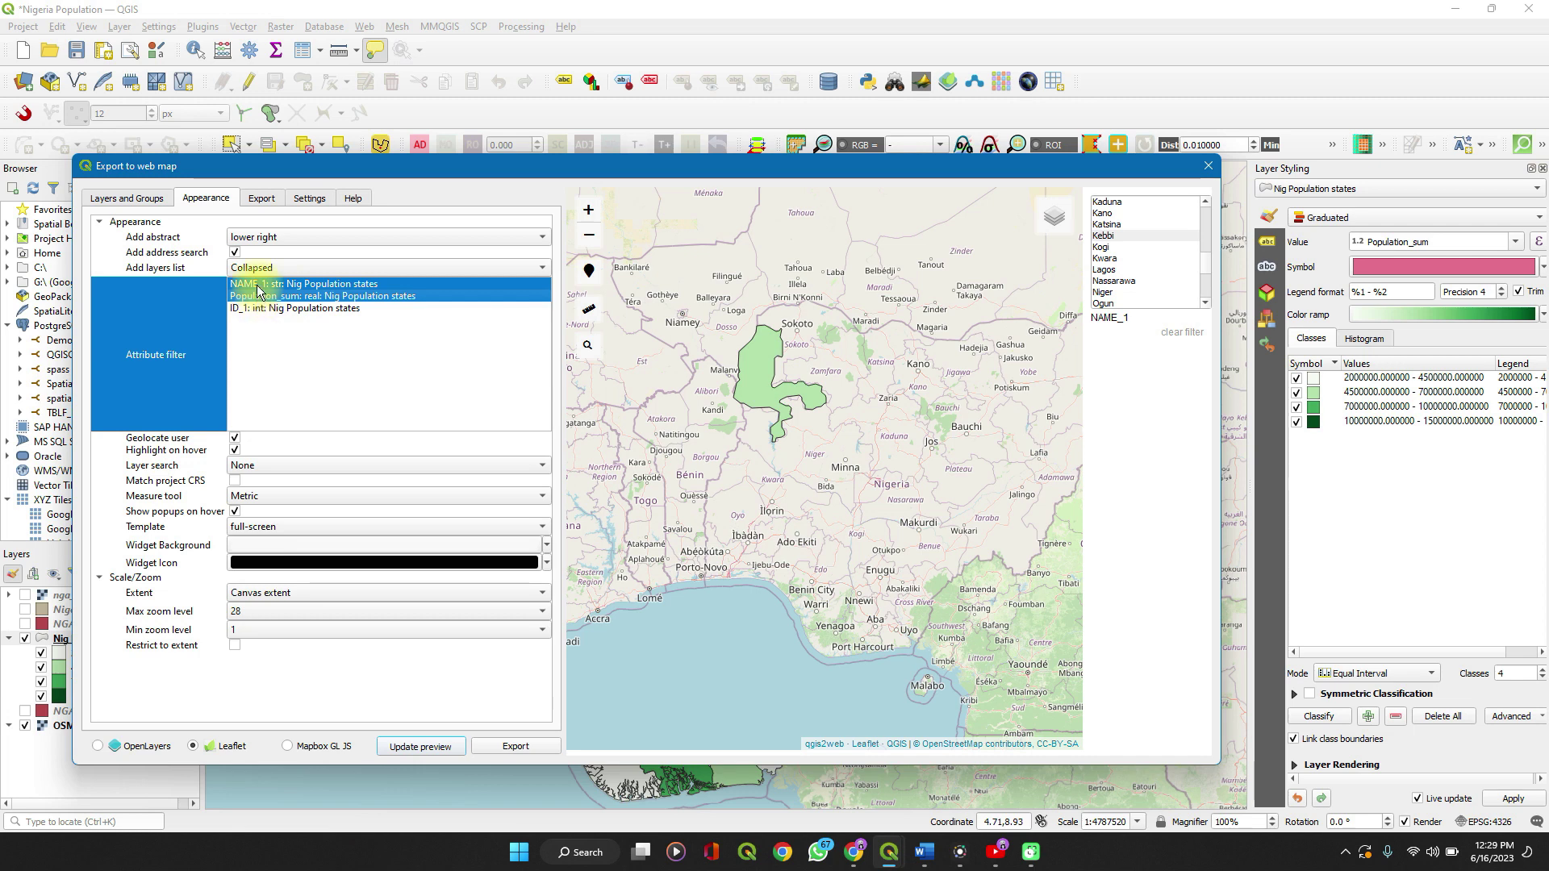
ctrl+click(258, 284)
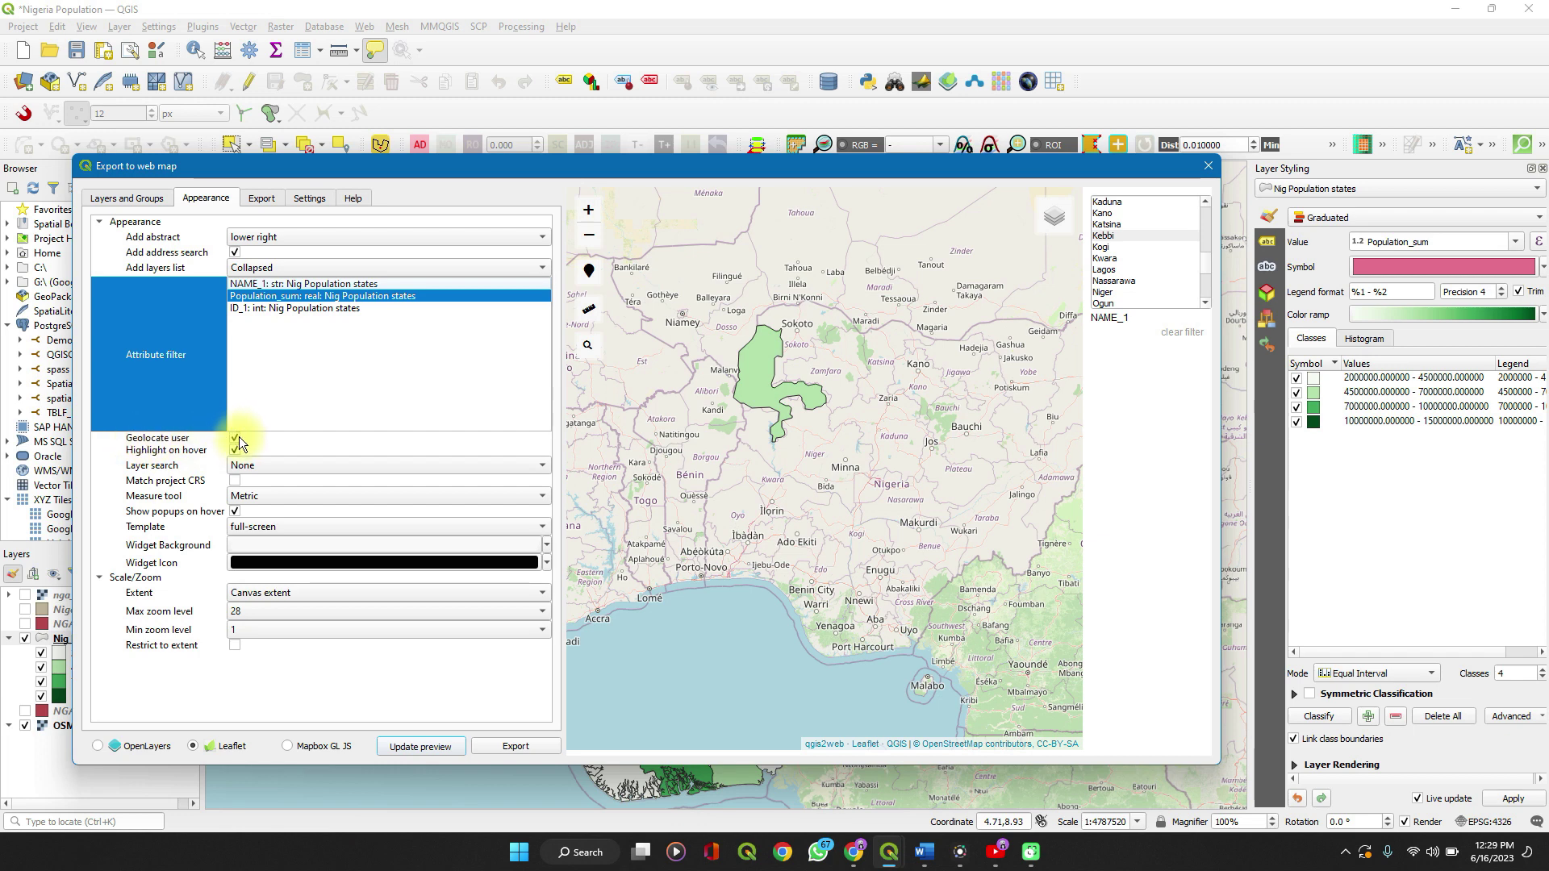
mouse_move(585, 355)
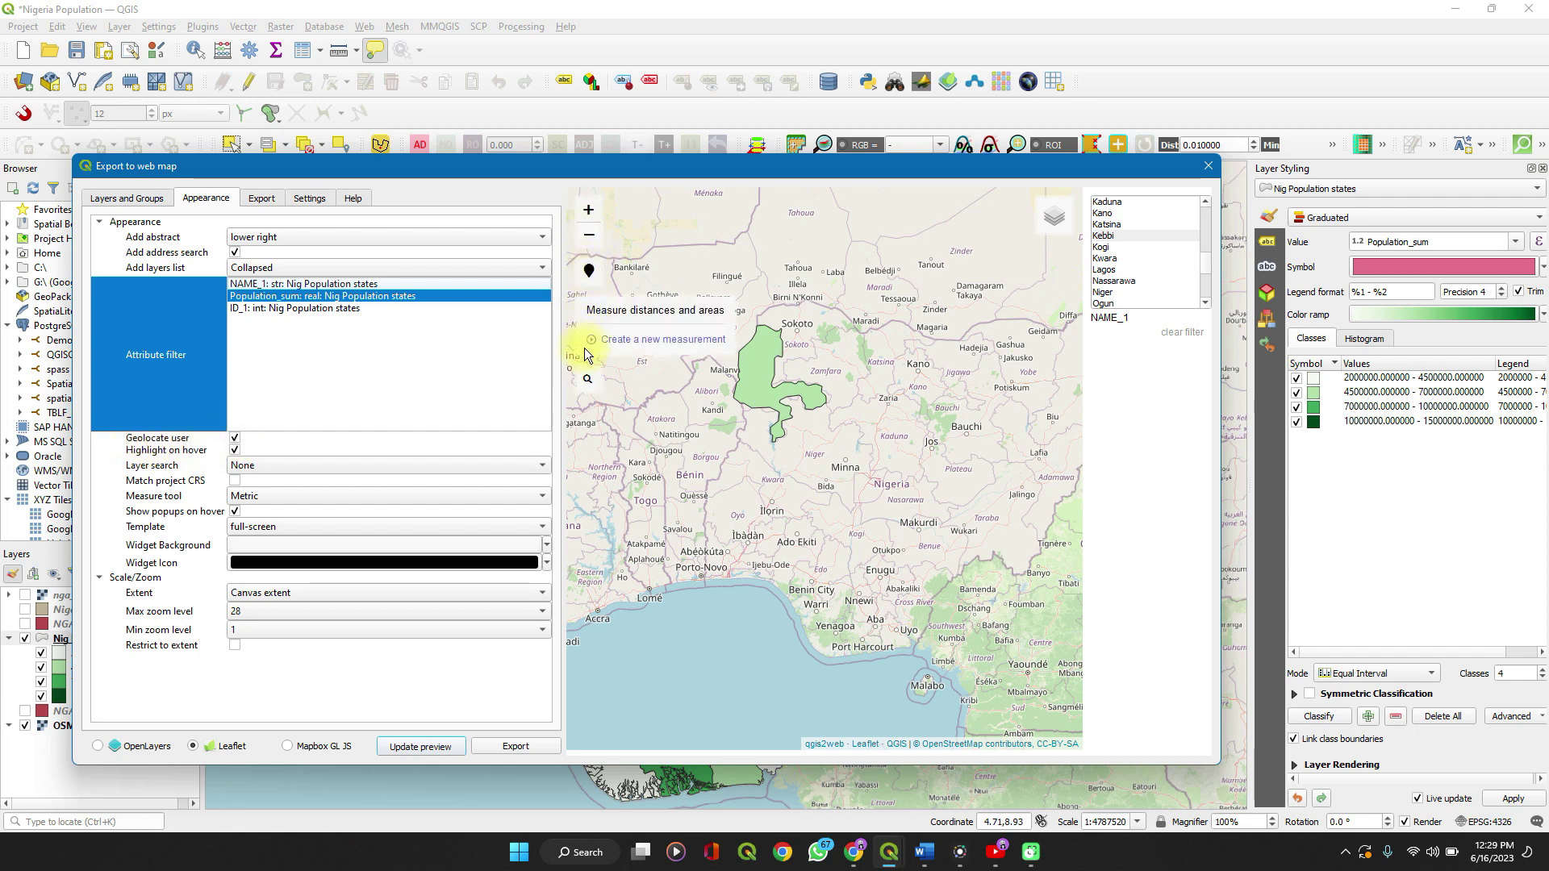
click(248, 468)
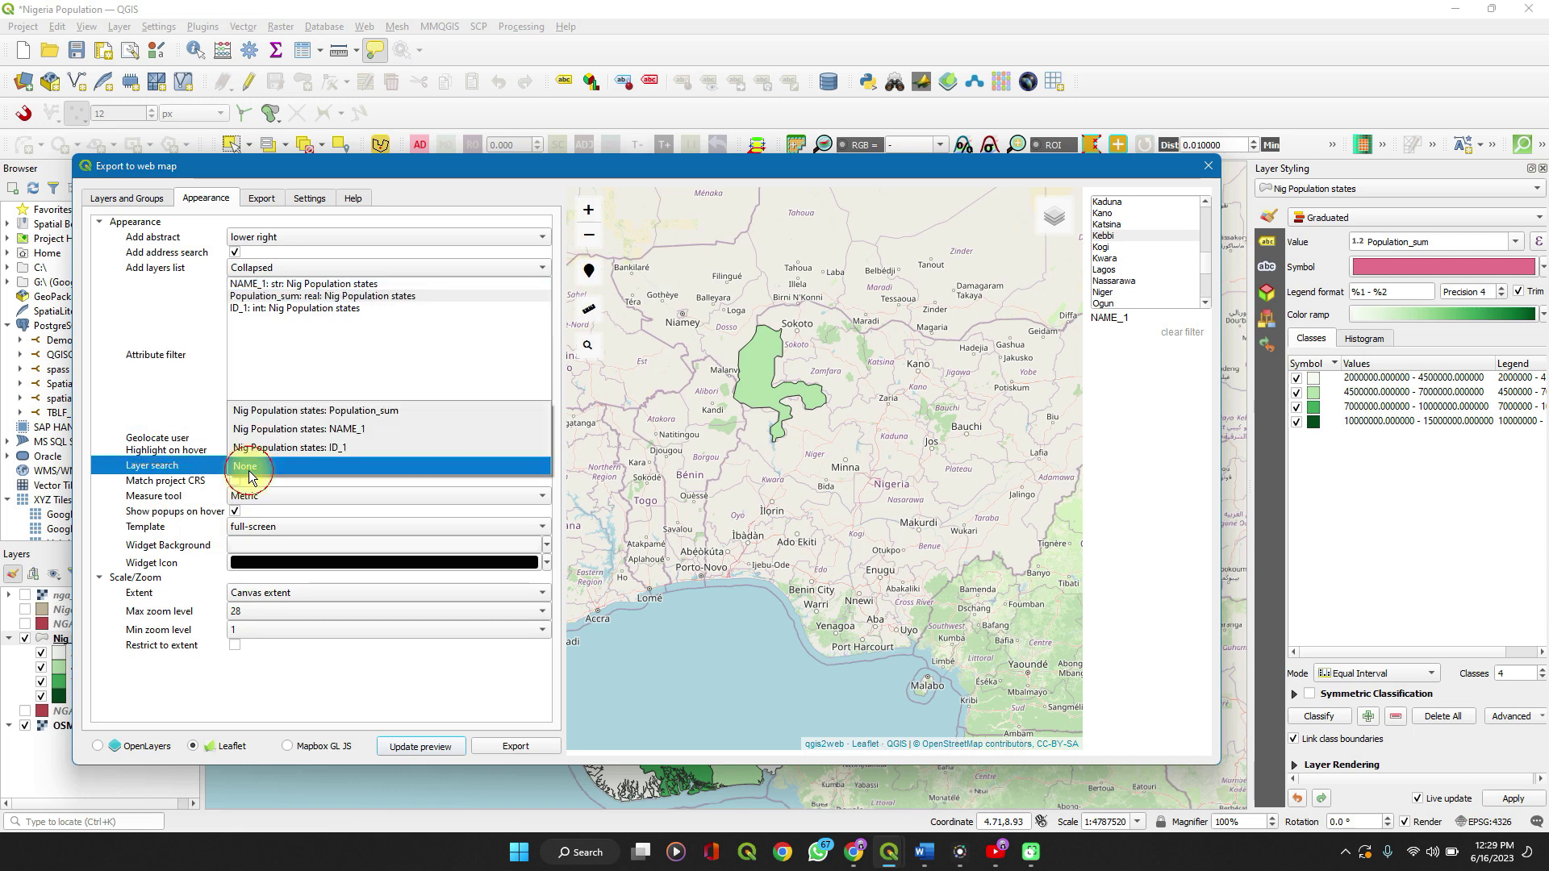
click(305, 430)
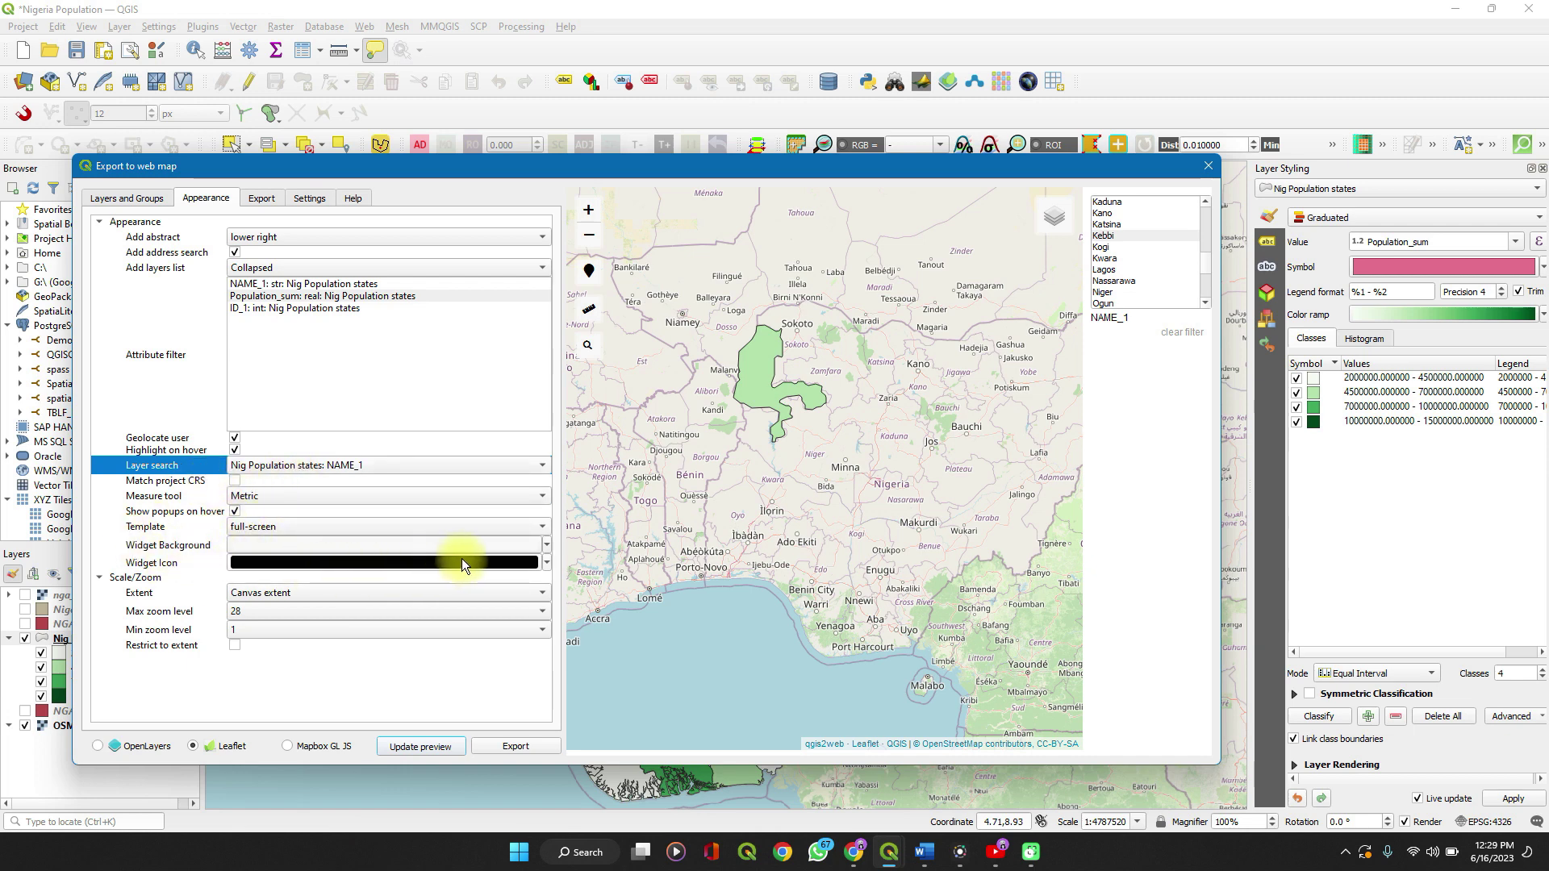
Make widget icons green on a light tan background and refresh the preview
click(549, 564)
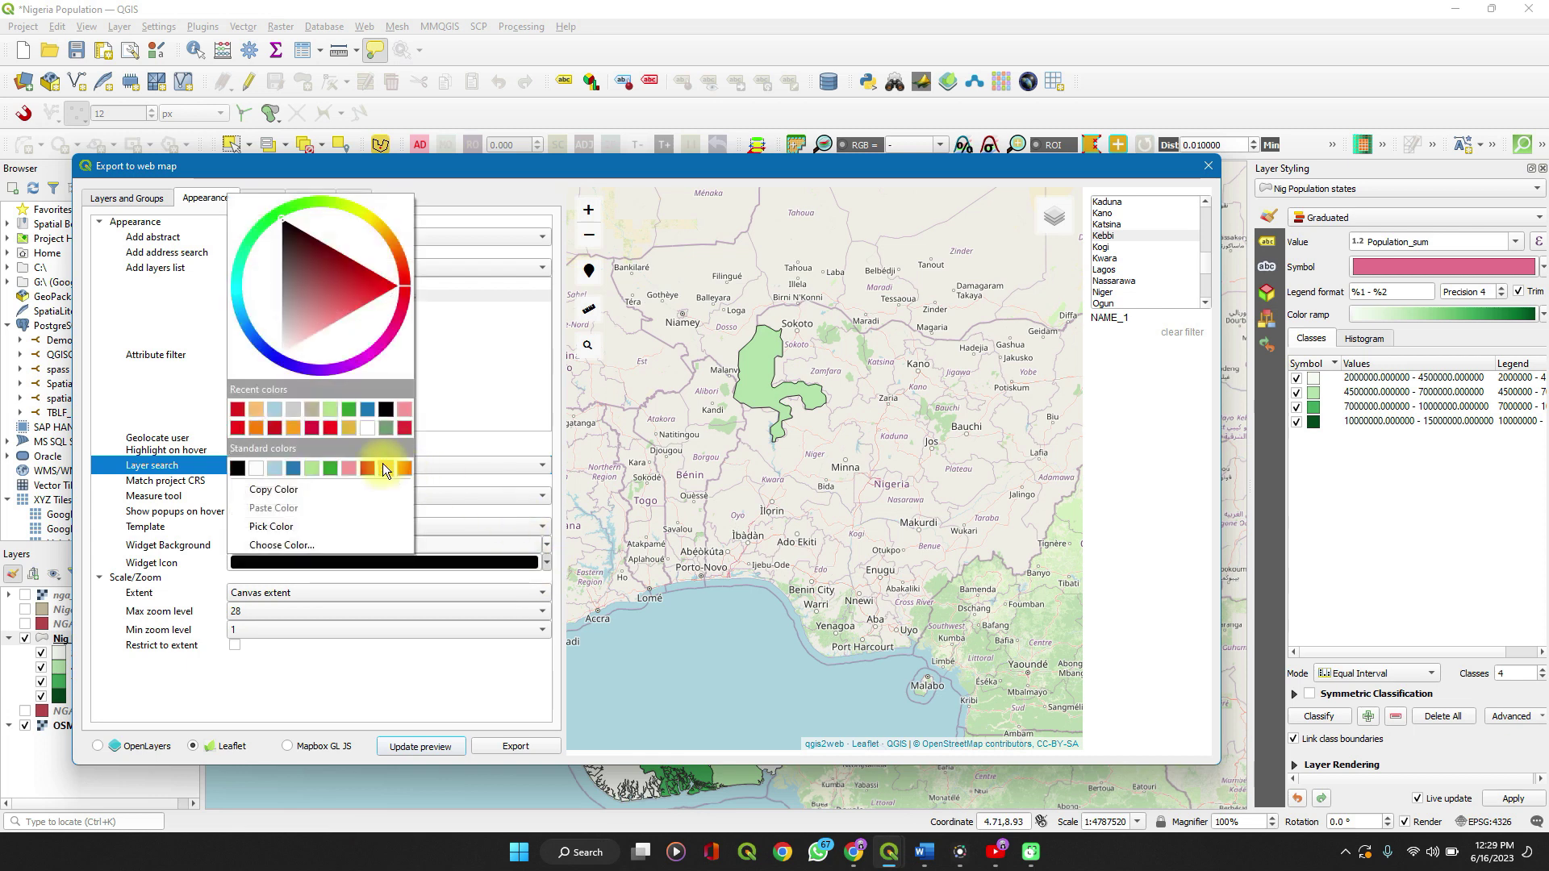
click(334, 468)
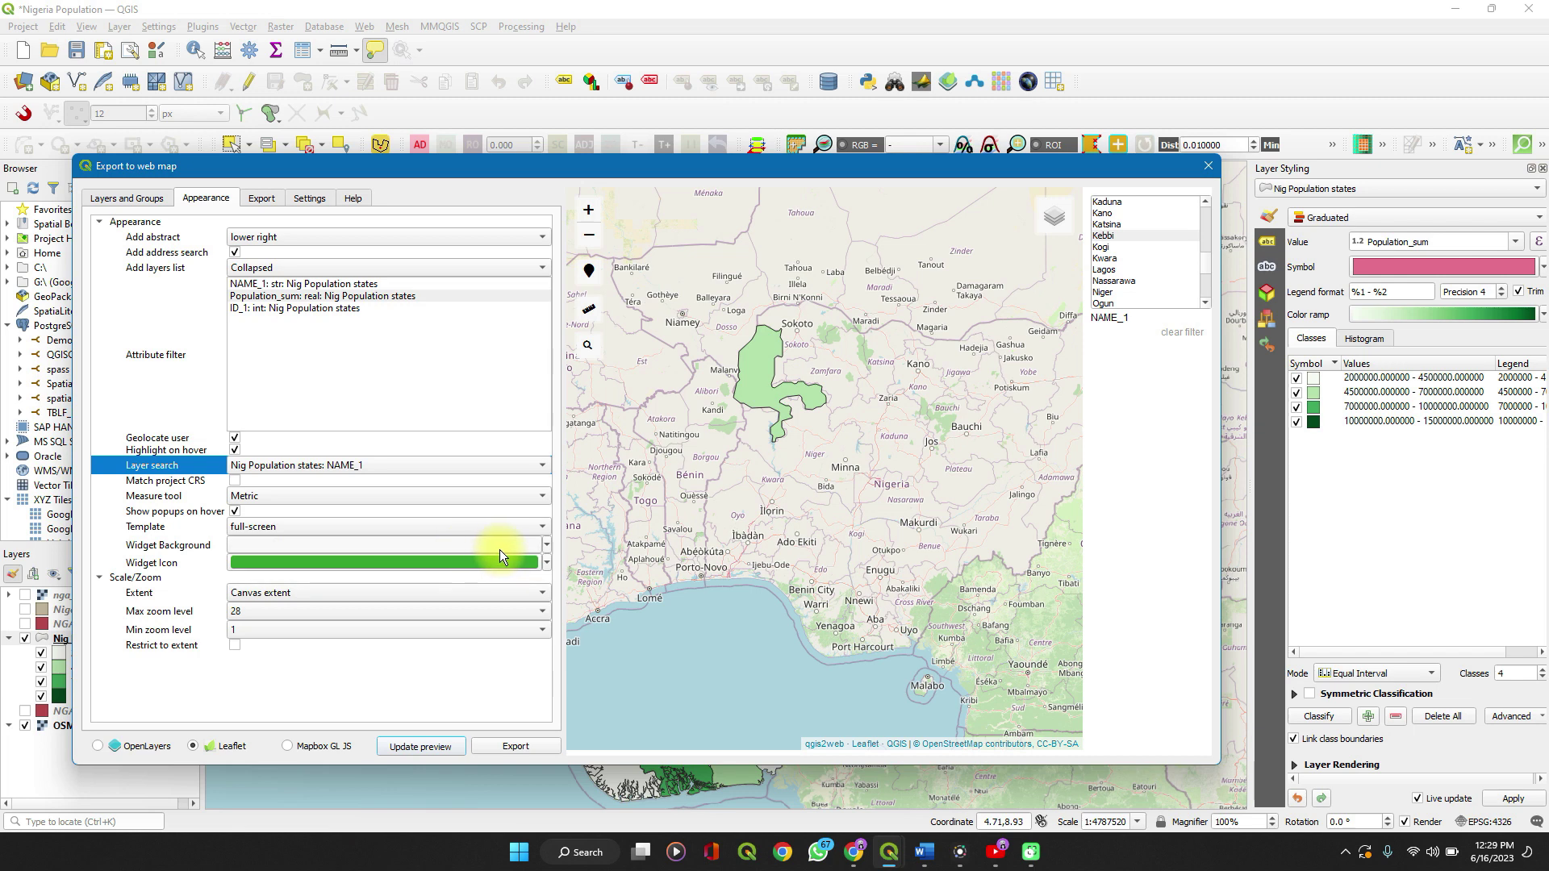
click(548, 545)
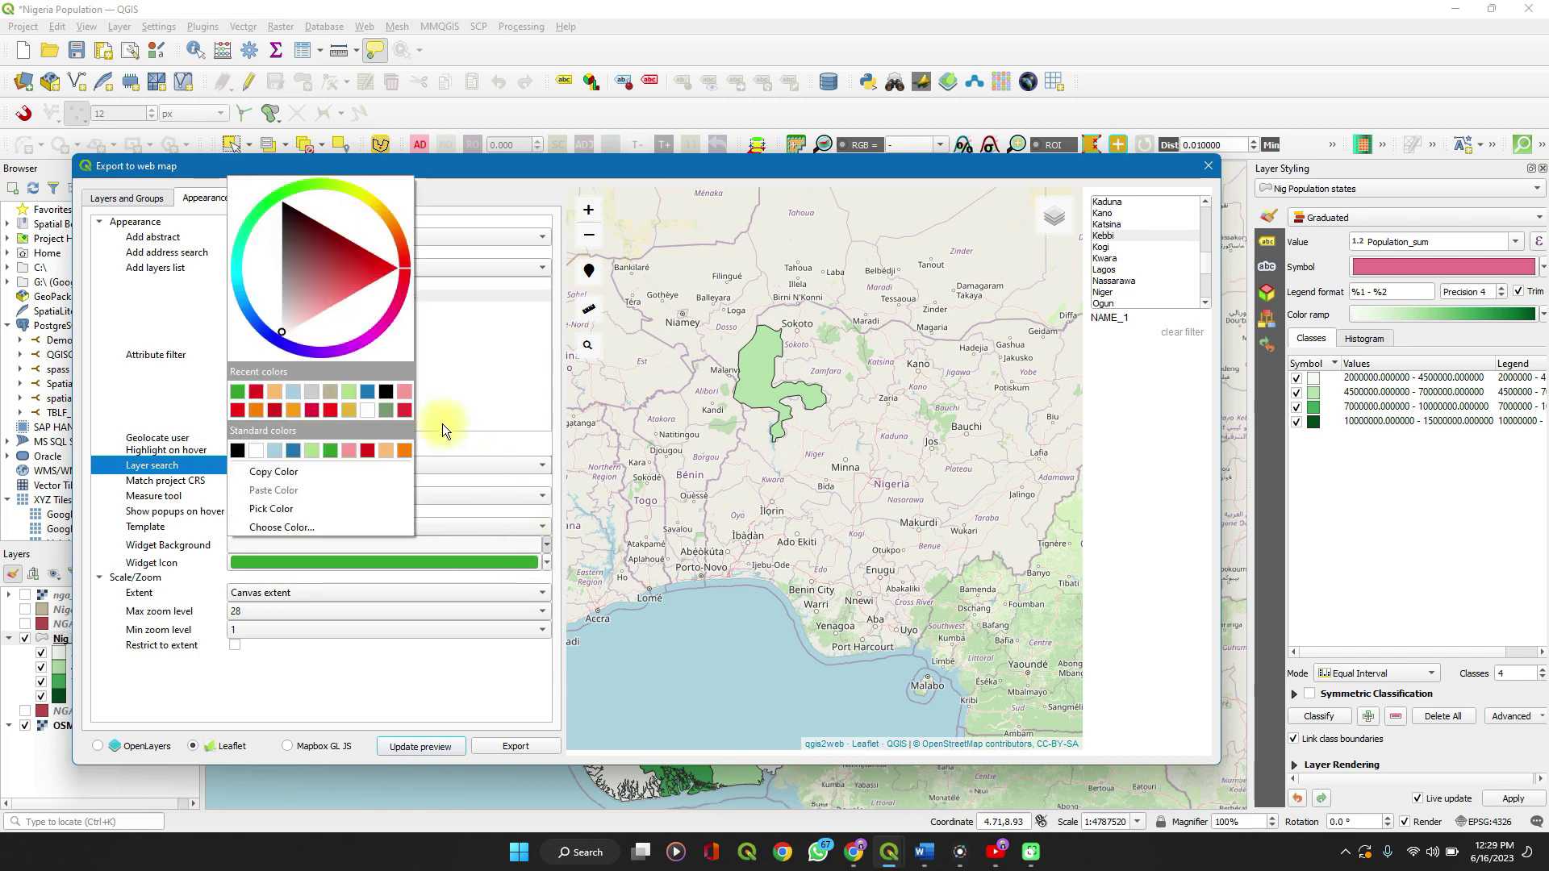
click(329, 390)
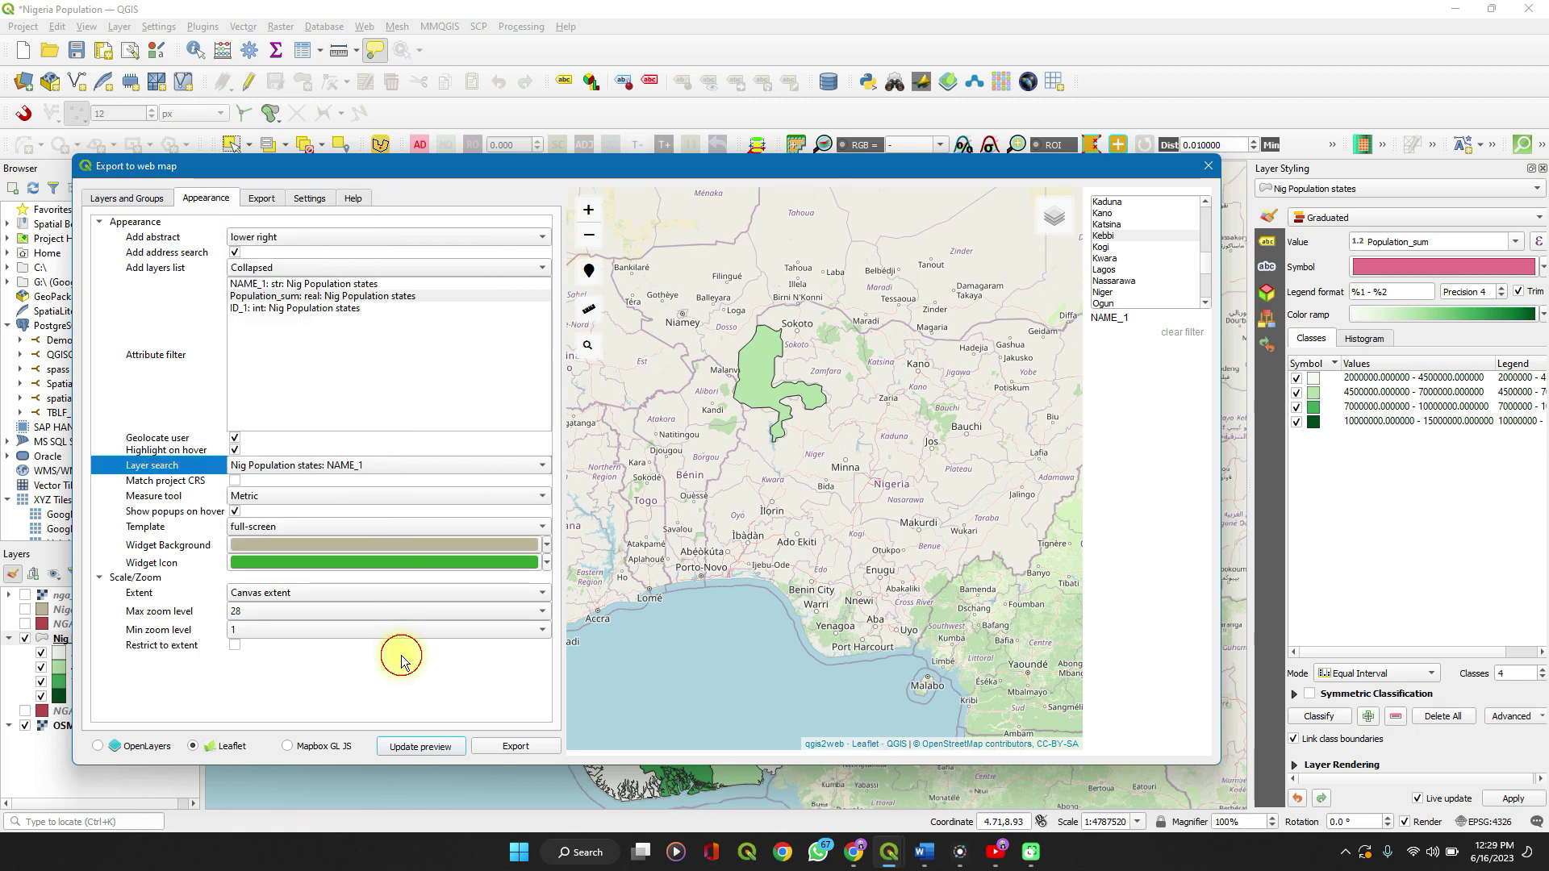
click(404, 747)
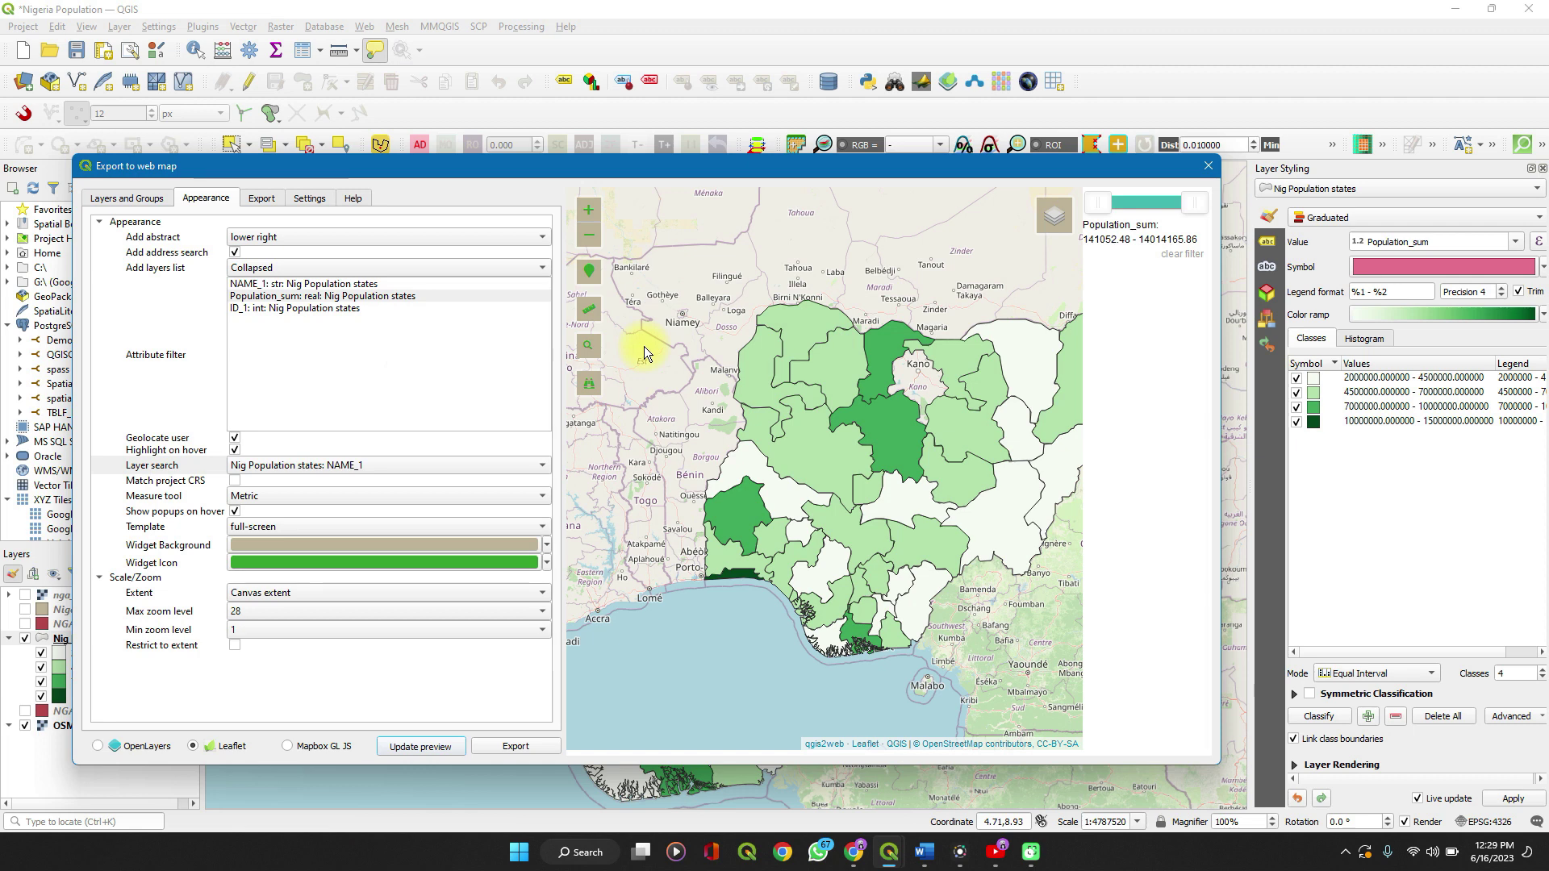
On the zoomed preview, lower the Population_sum upper limit, restore the full range, then show Export settings
mouse_move(877, 386)
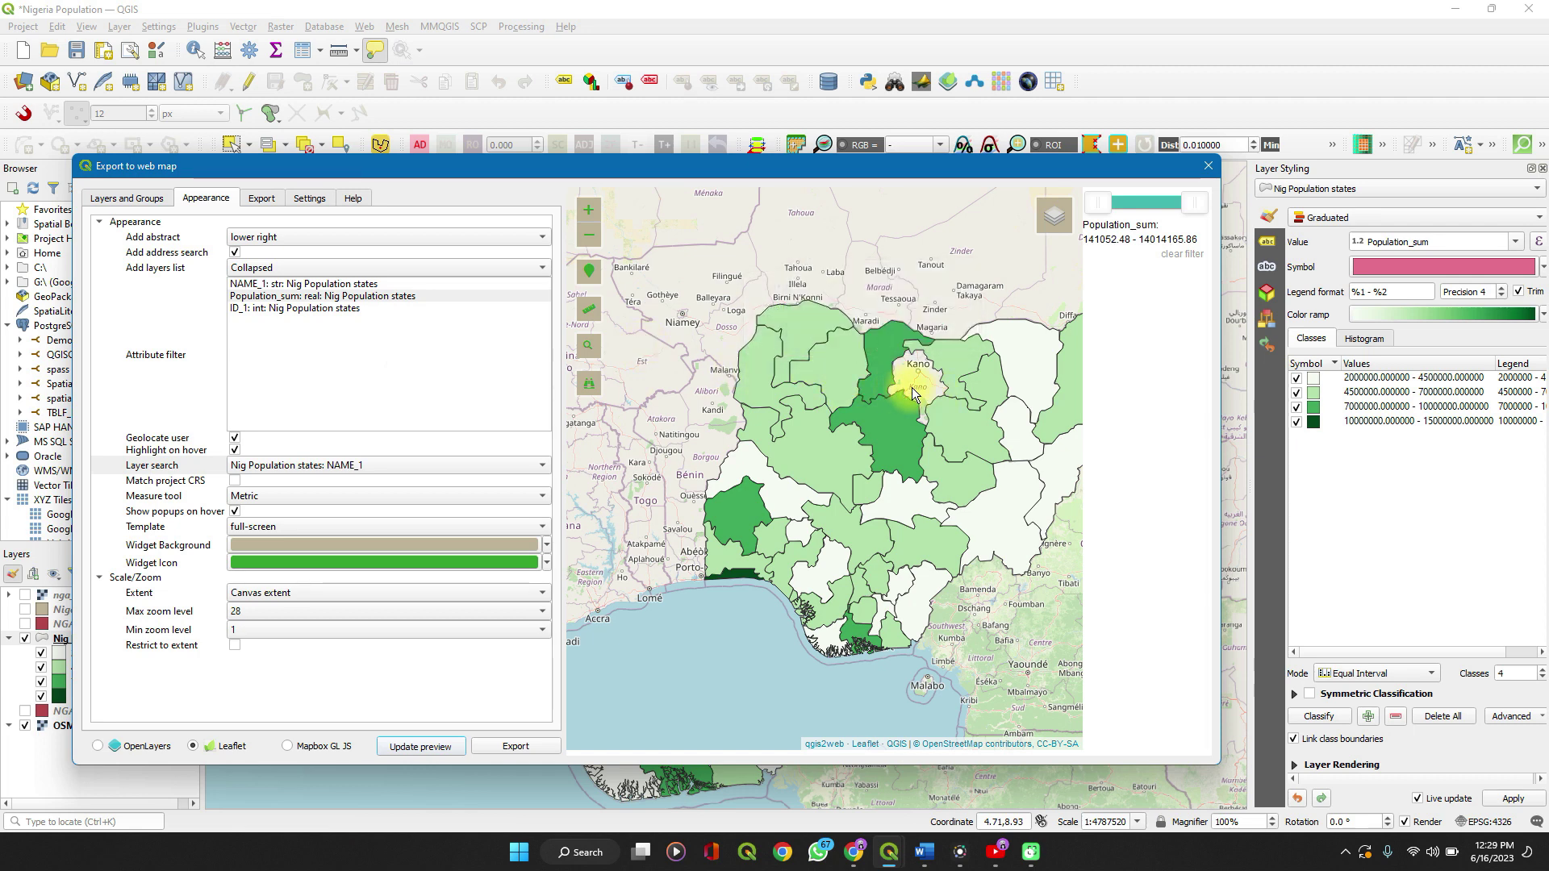
scroll(911, 387, up, 3)
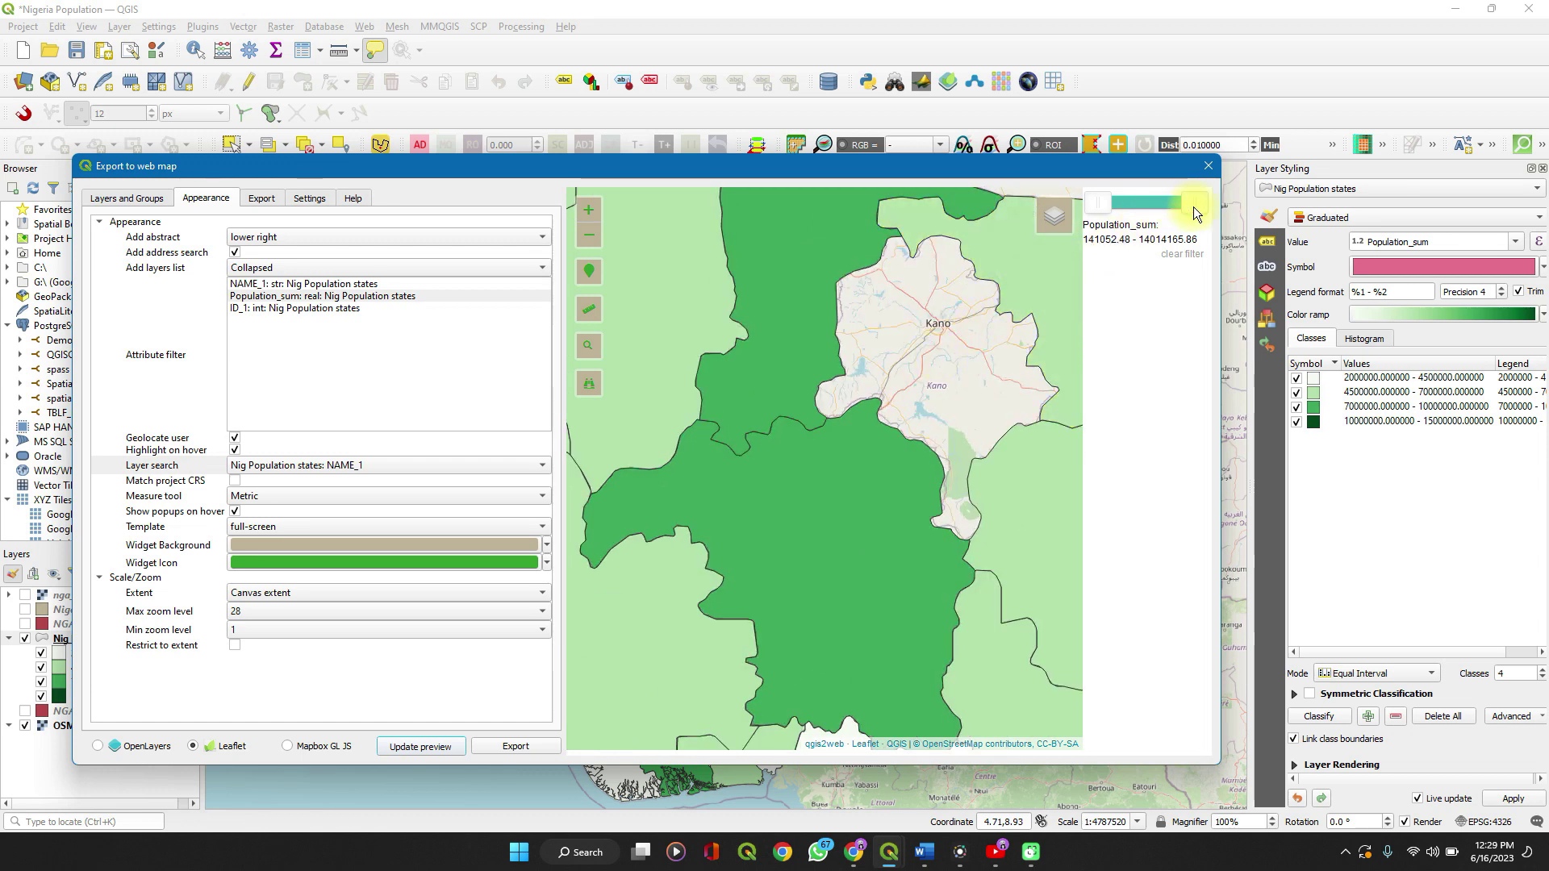
drag(1168, 206, 1202, 212)
drag(1196, 213, 1203, 213)
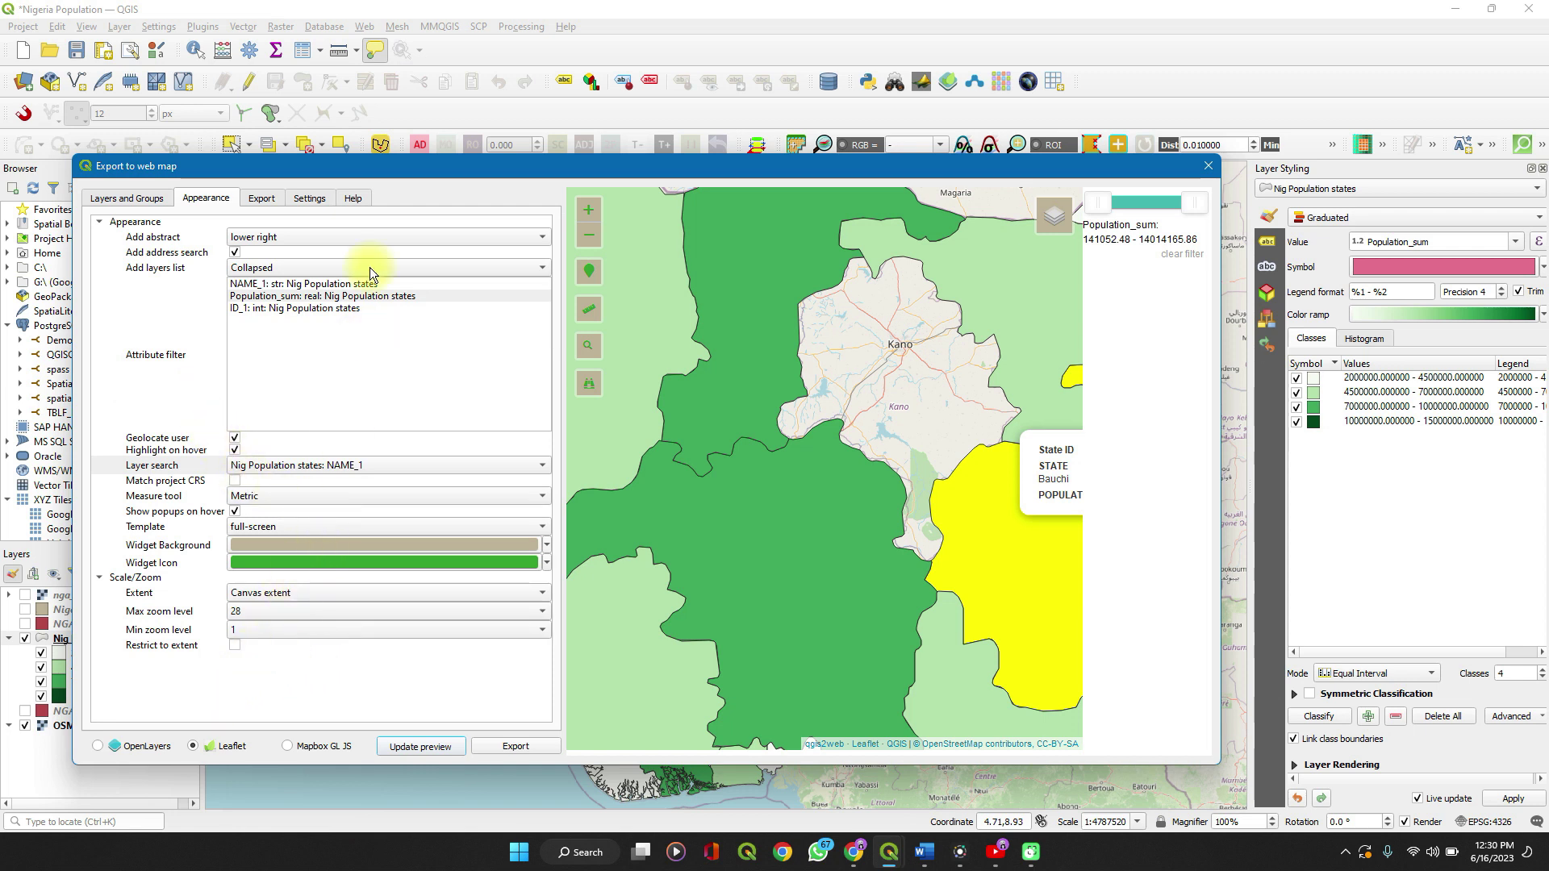
click(260, 193)
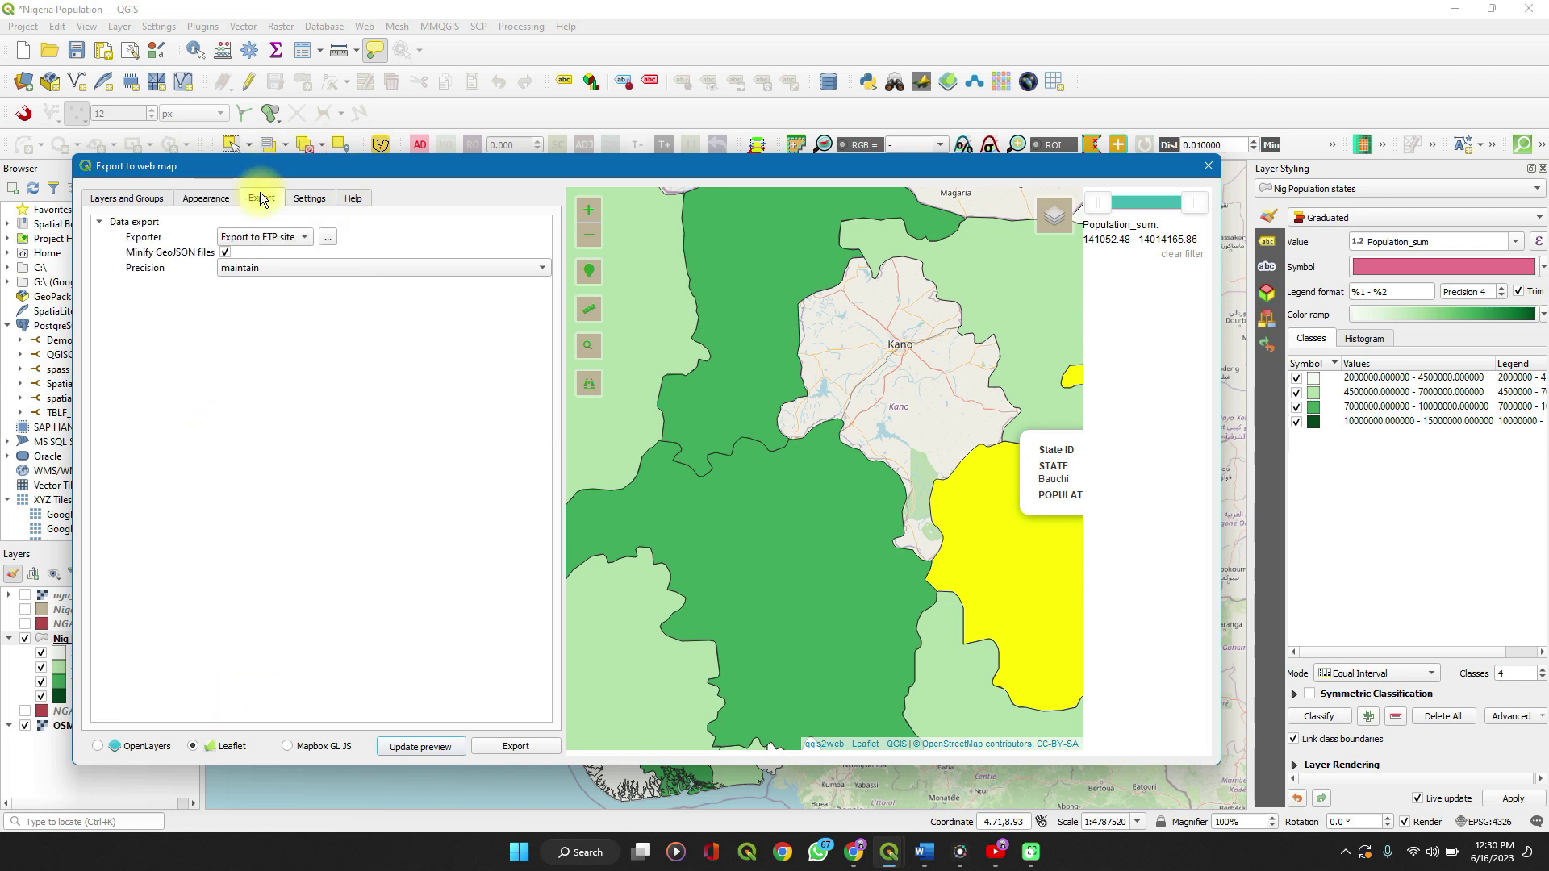
Export the Leaflet web map with 'Export to folder' into the Desktop folder
click(253, 235)
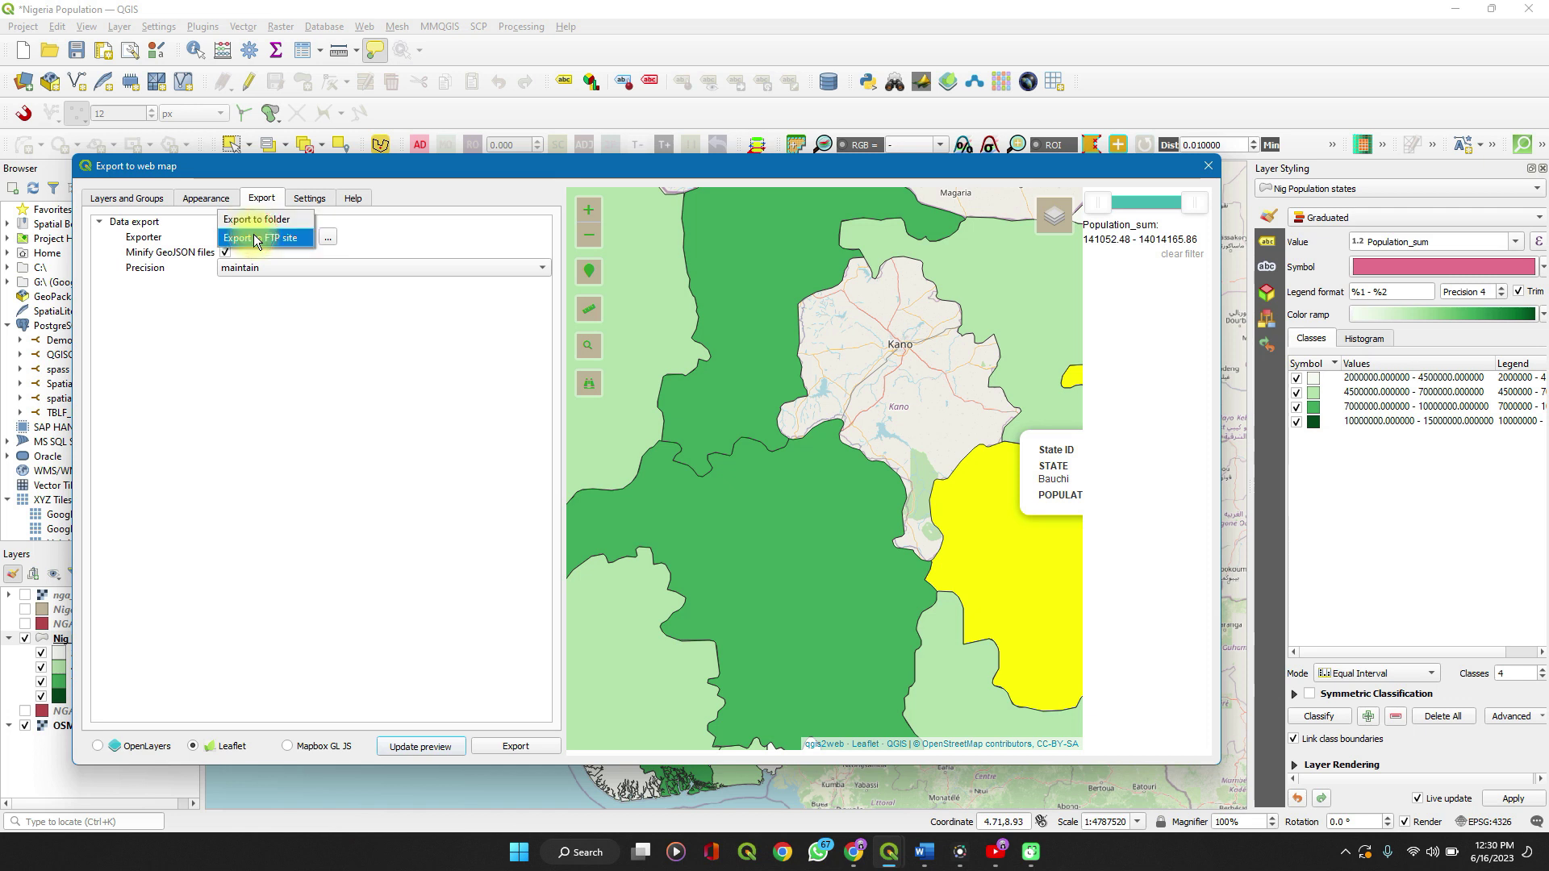
click(255, 221)
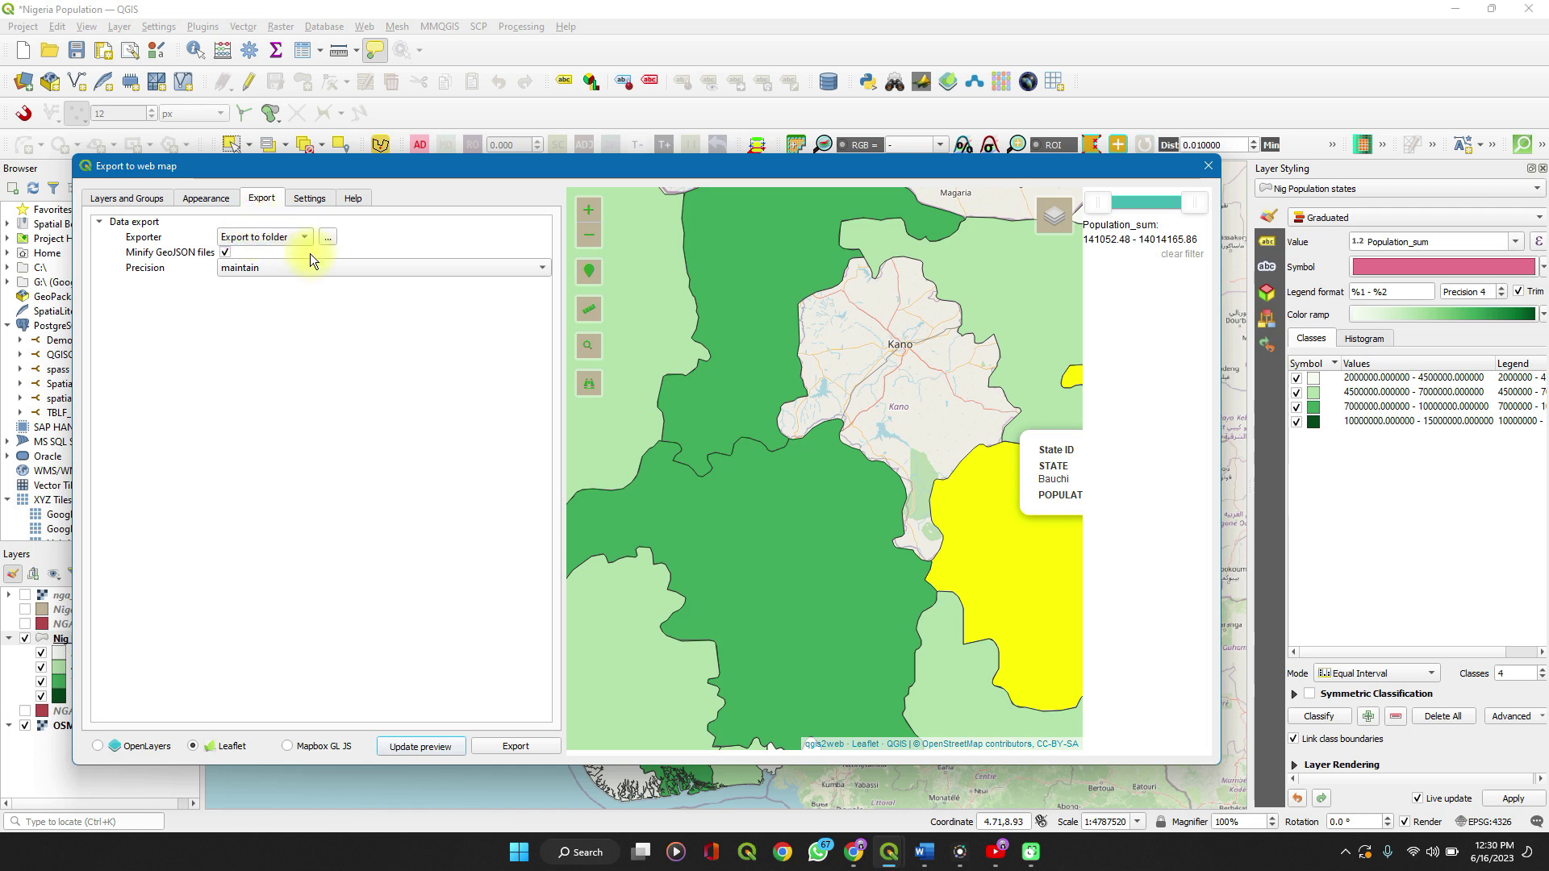
click(328, 237)
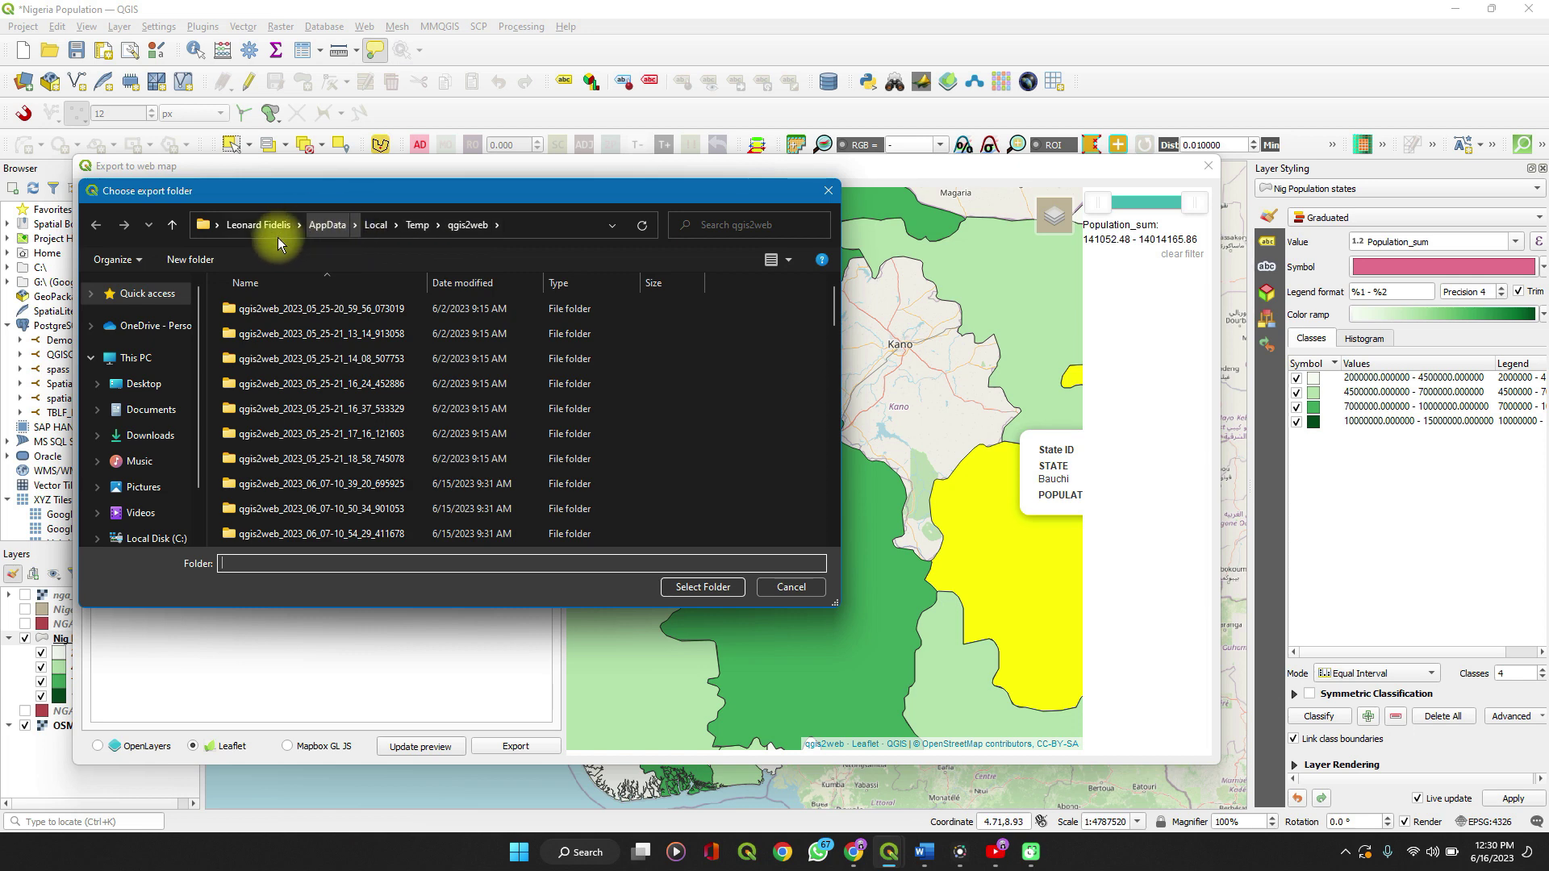
click(137, 412)
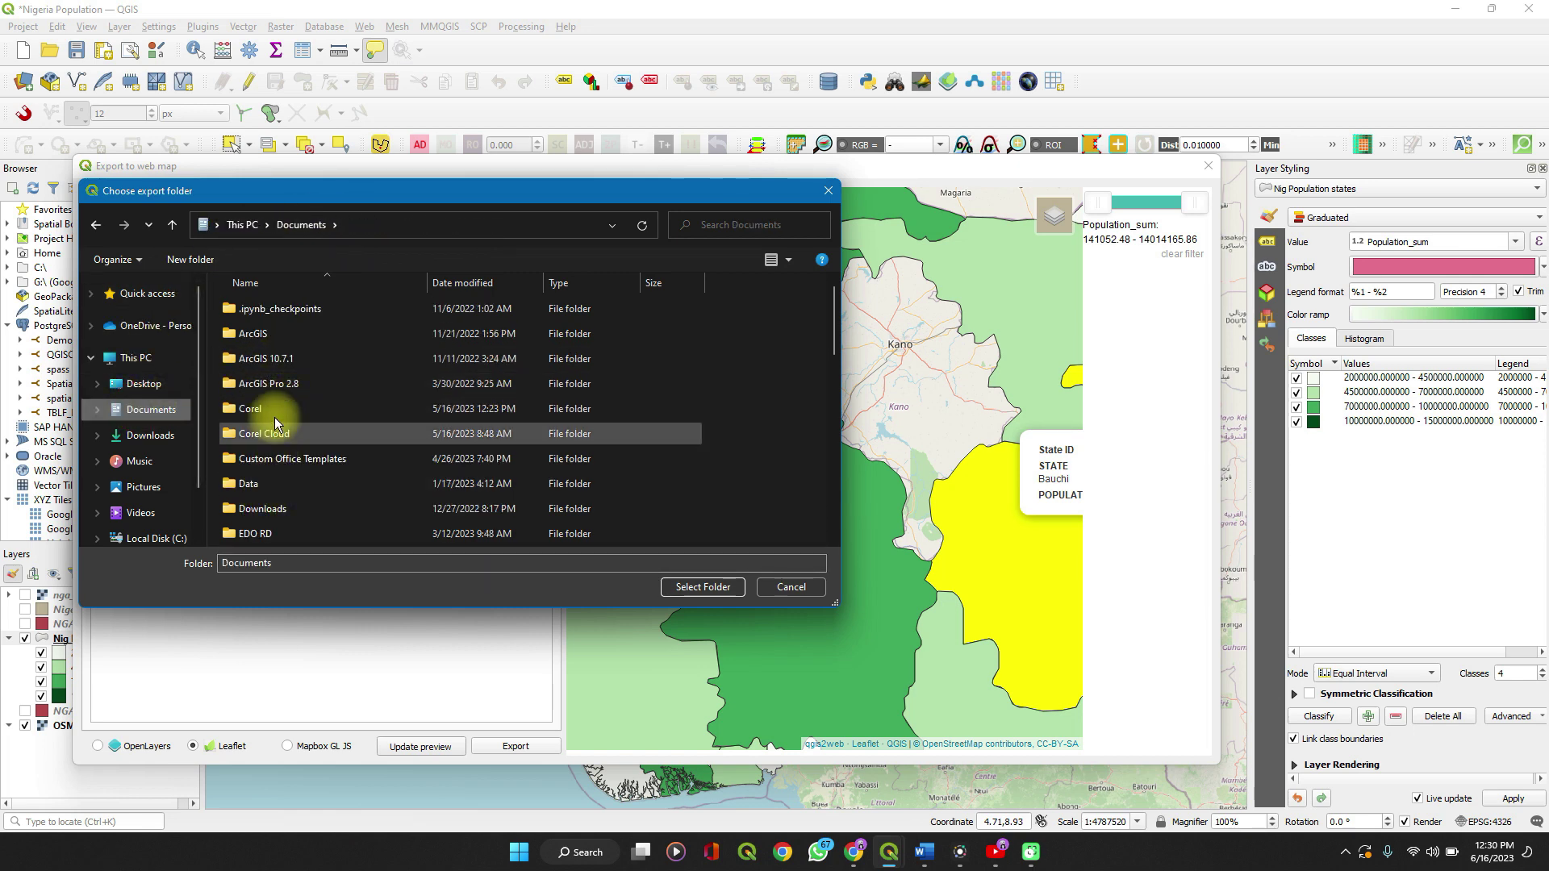
click(142, 384)
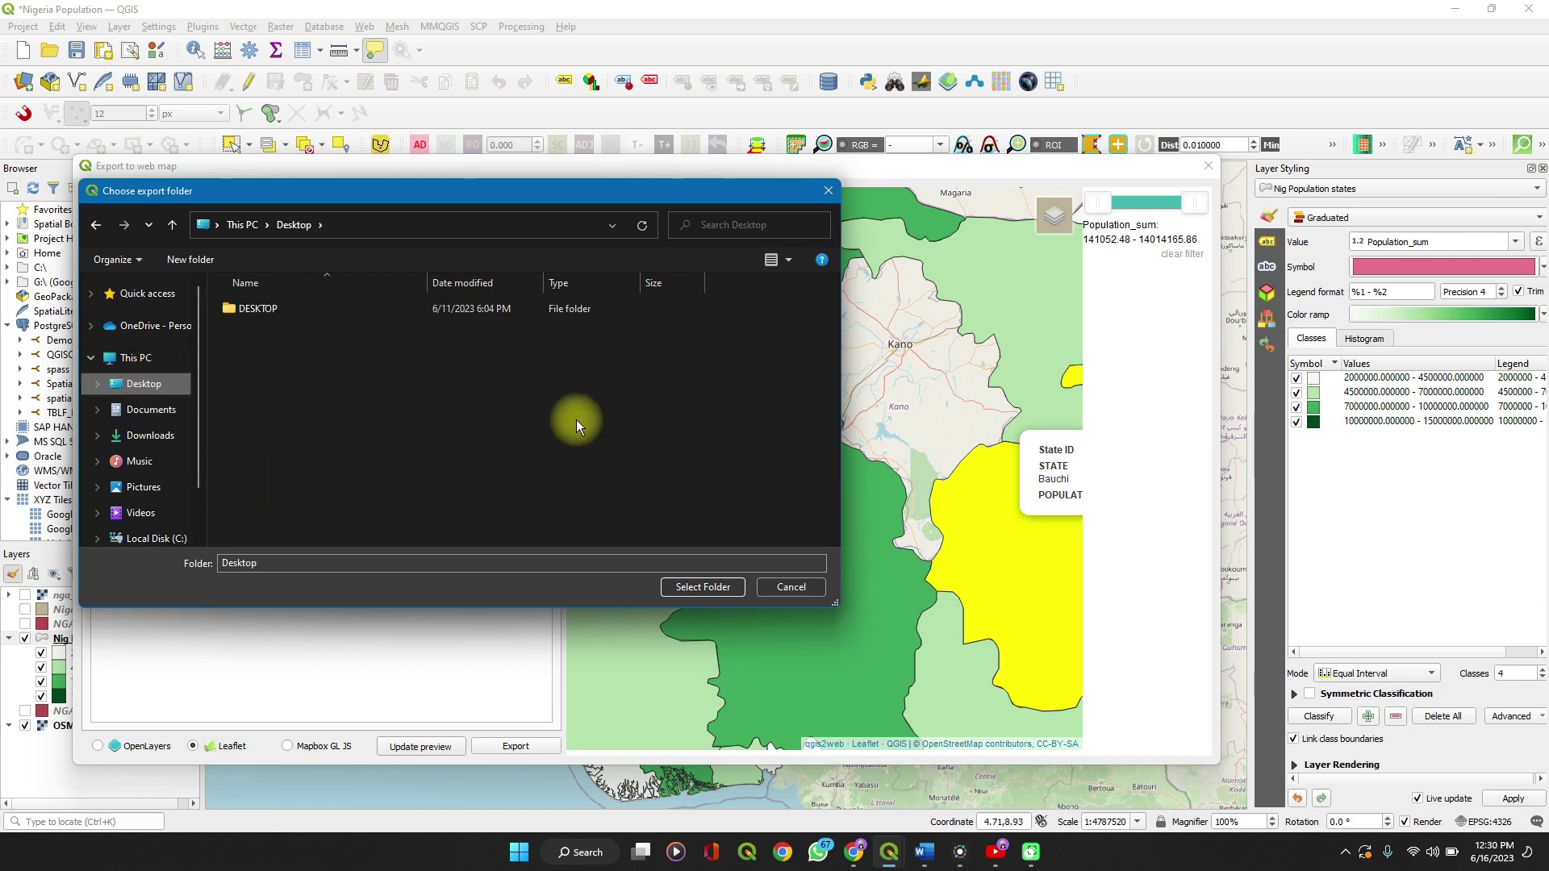
click(685, 583)
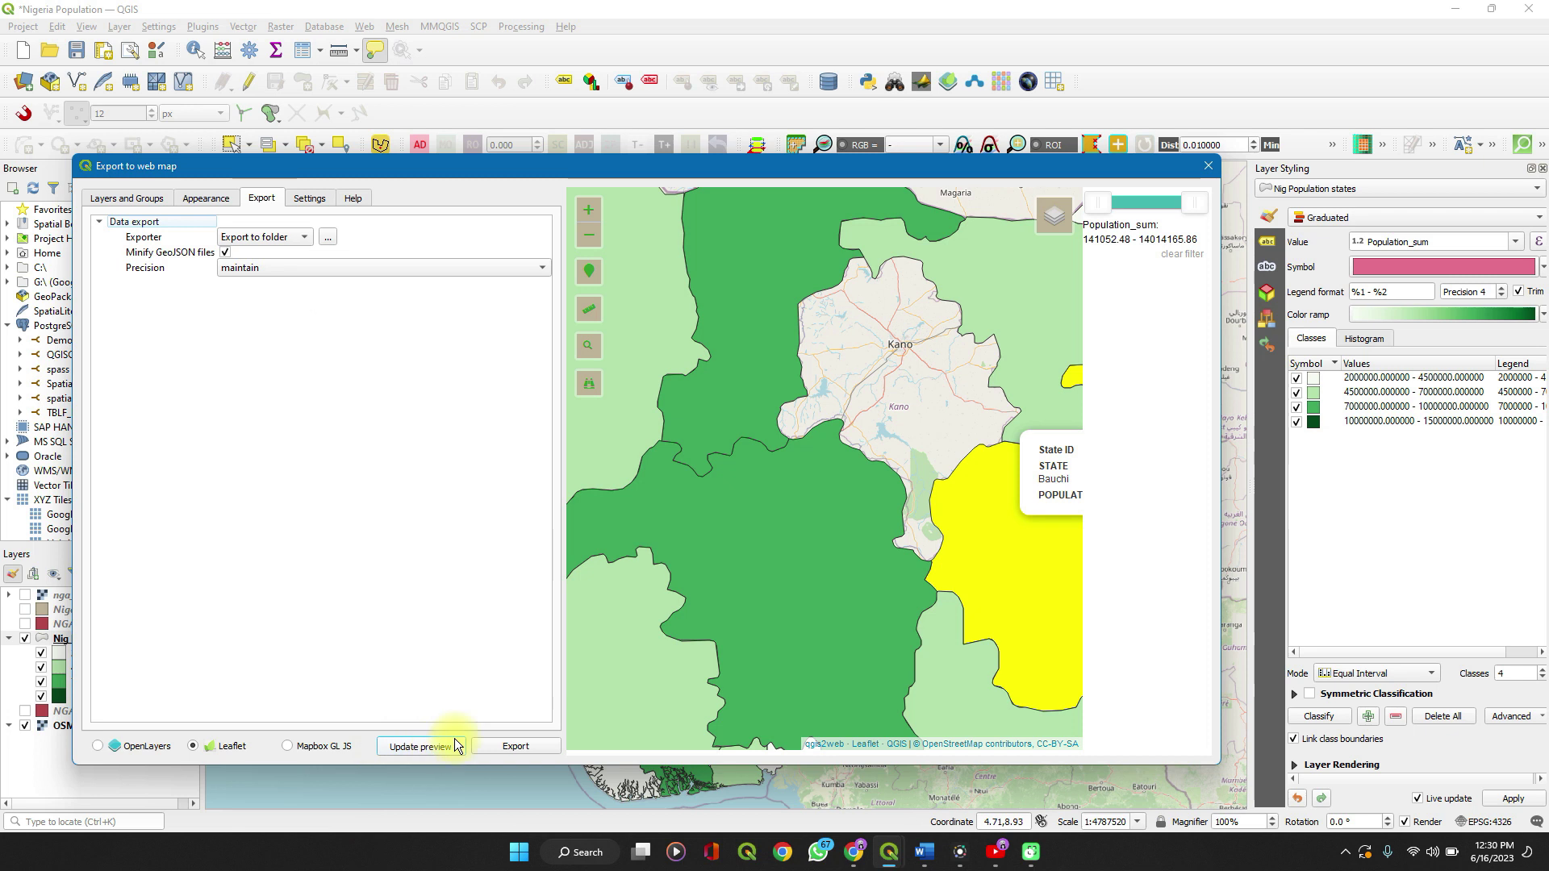
click(505, 747)
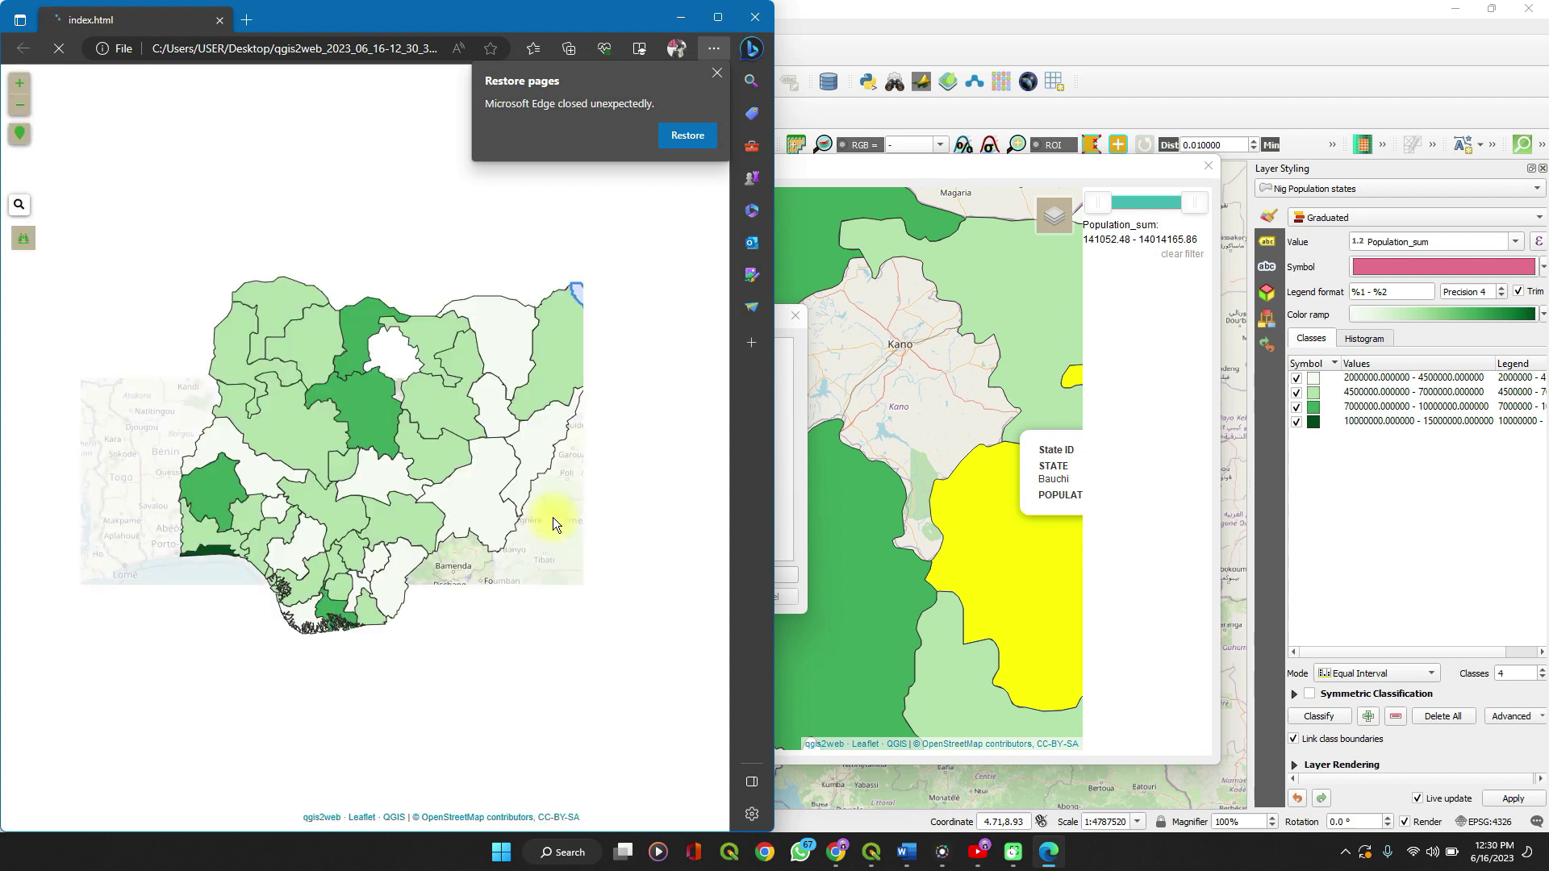
View Bauchi's population popup in the exported map, then switch to the YouTube channel page
click(446, 393)
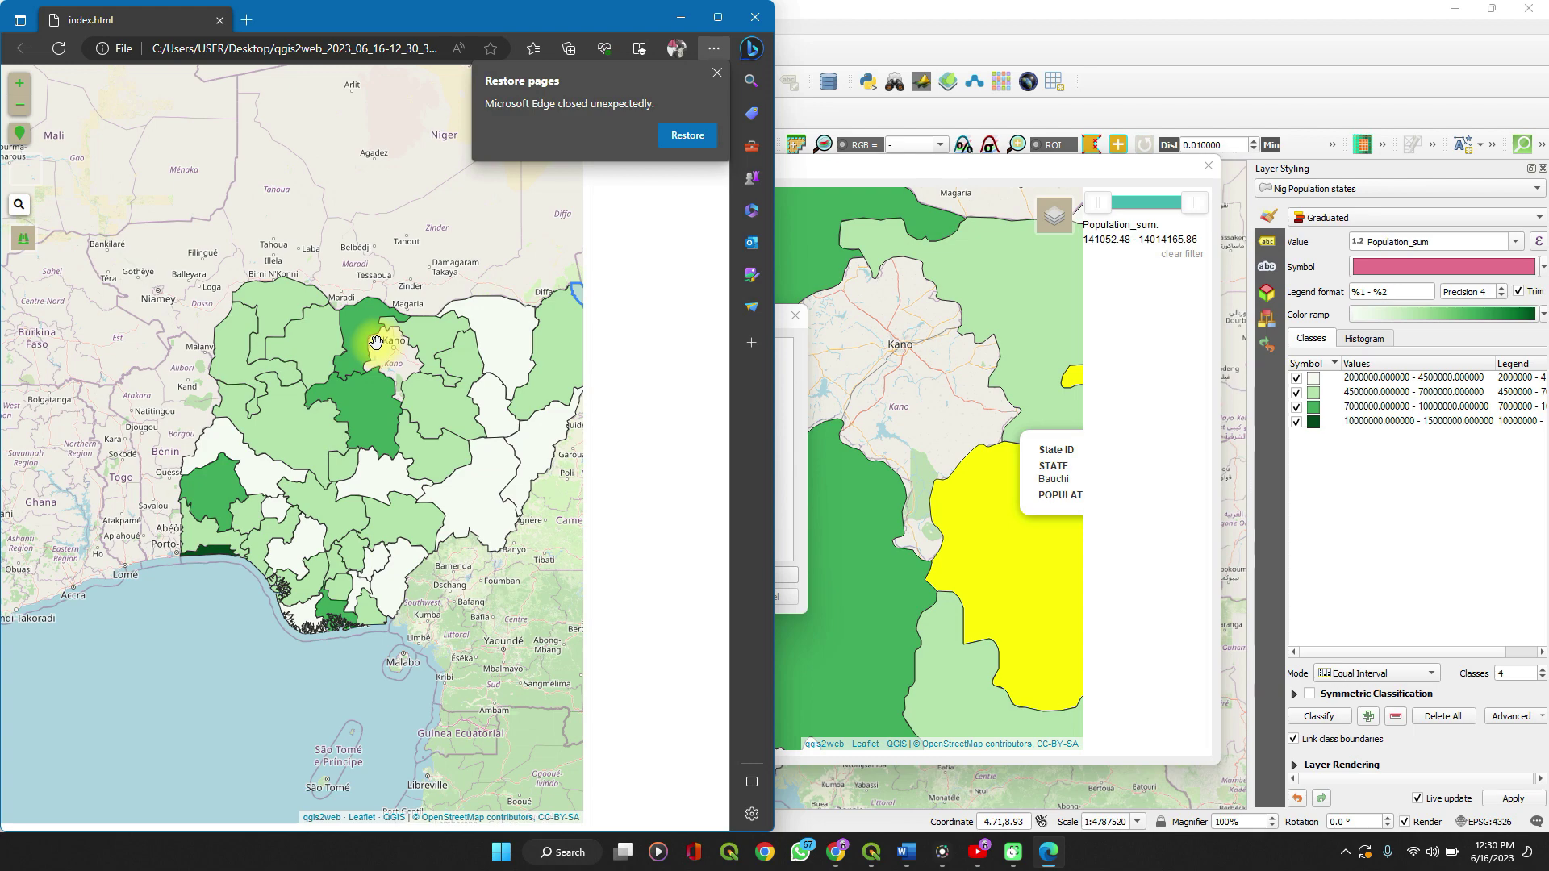
click(978, 855)
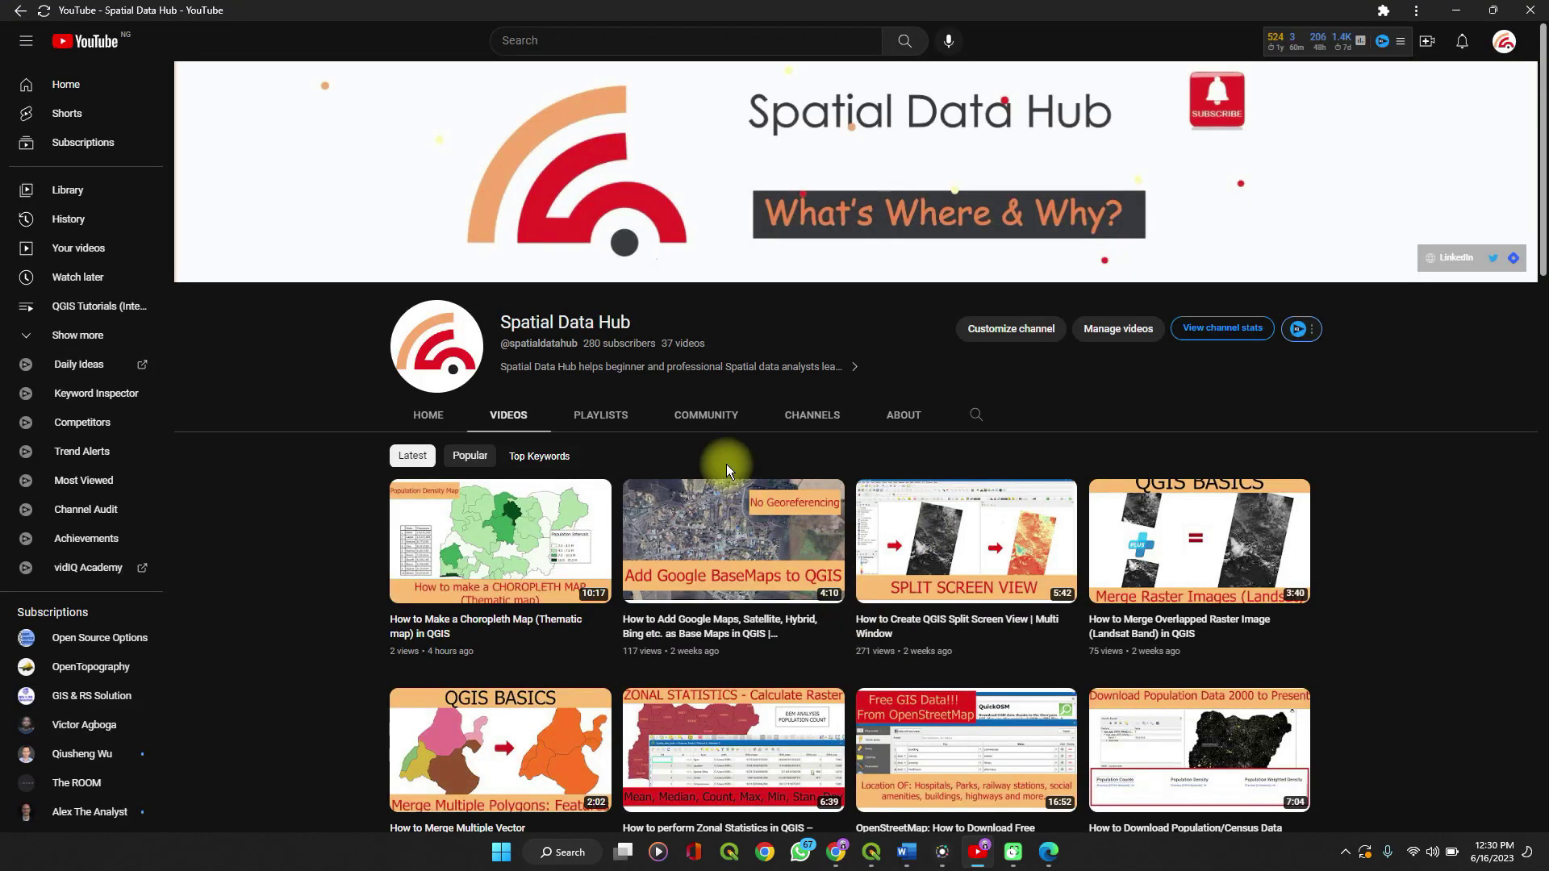